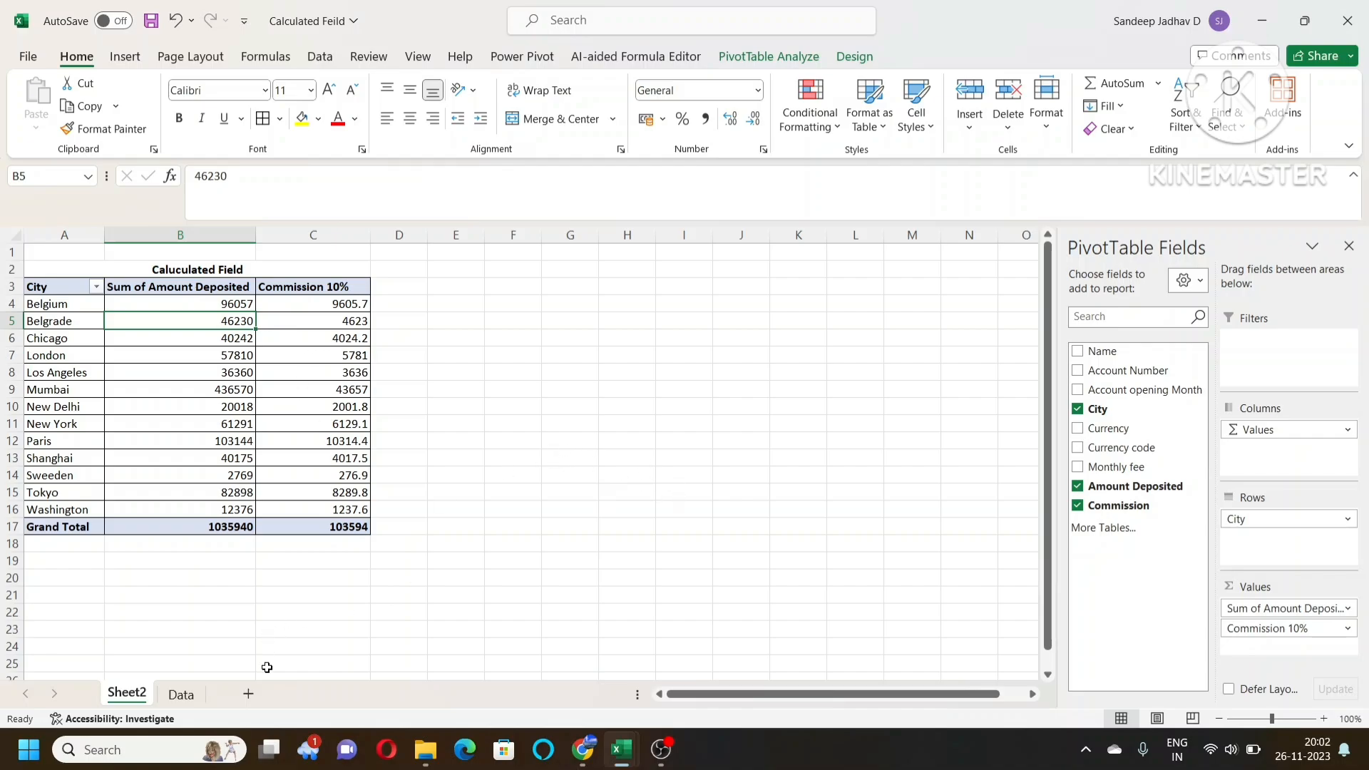
Step: Examine the source columns on the Data sheet, including Account Number, Account opening Month, City and Amount Deposited
click(180, 695)
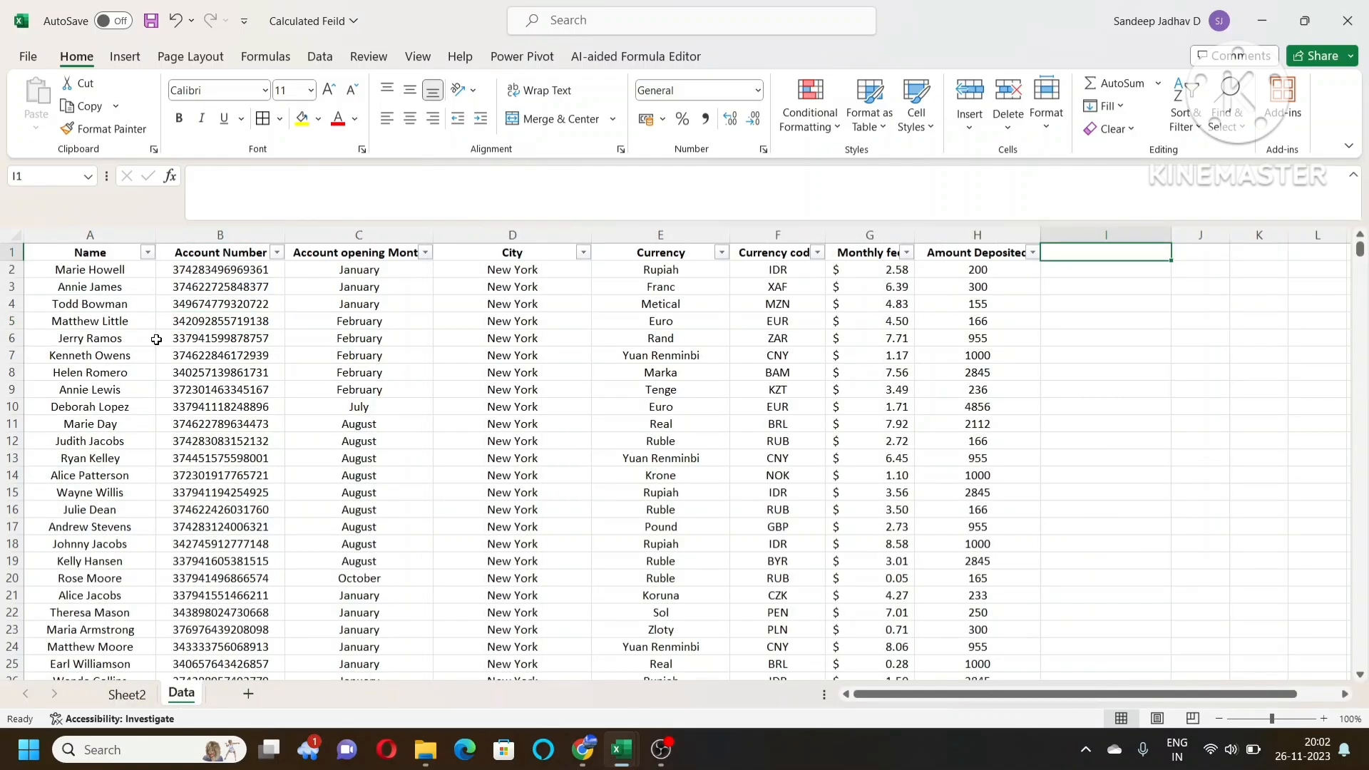
click(116, 233)
click(187, 248)
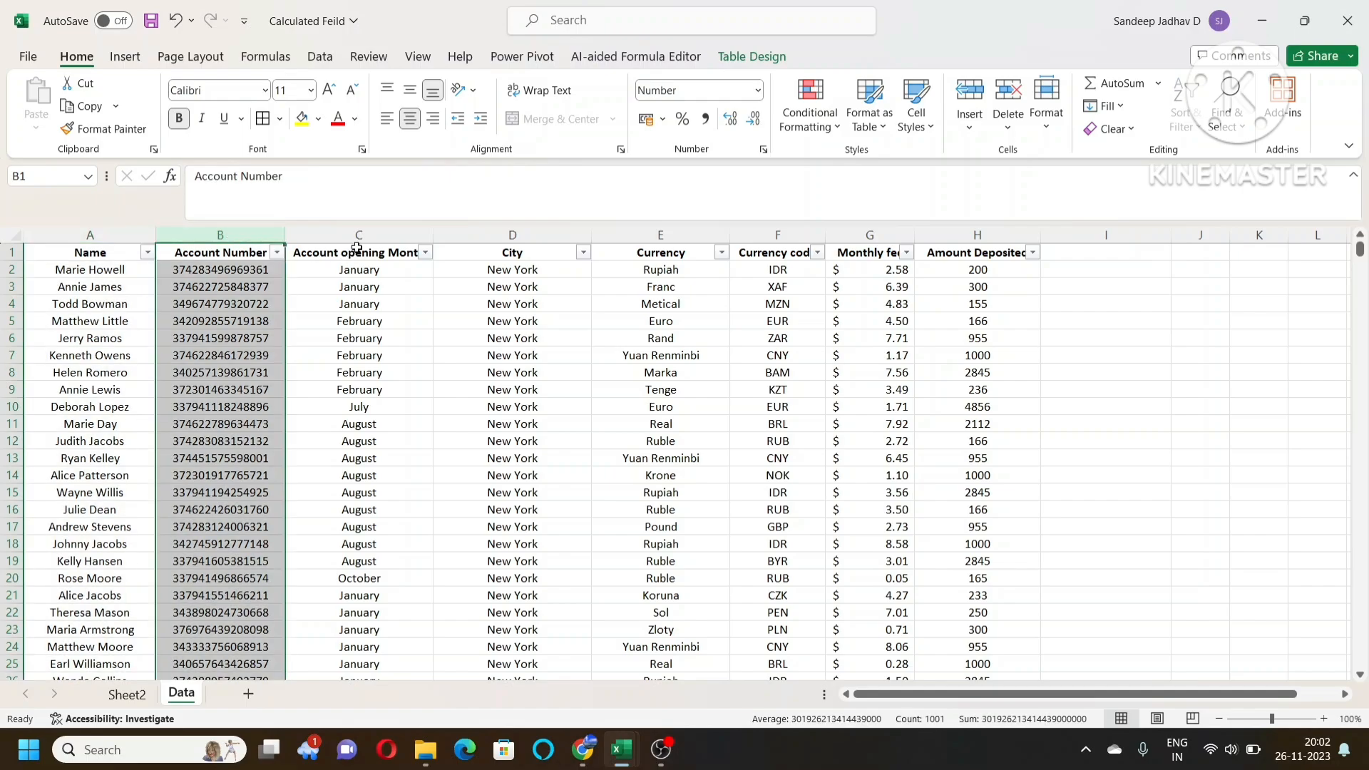
click(361, 248)
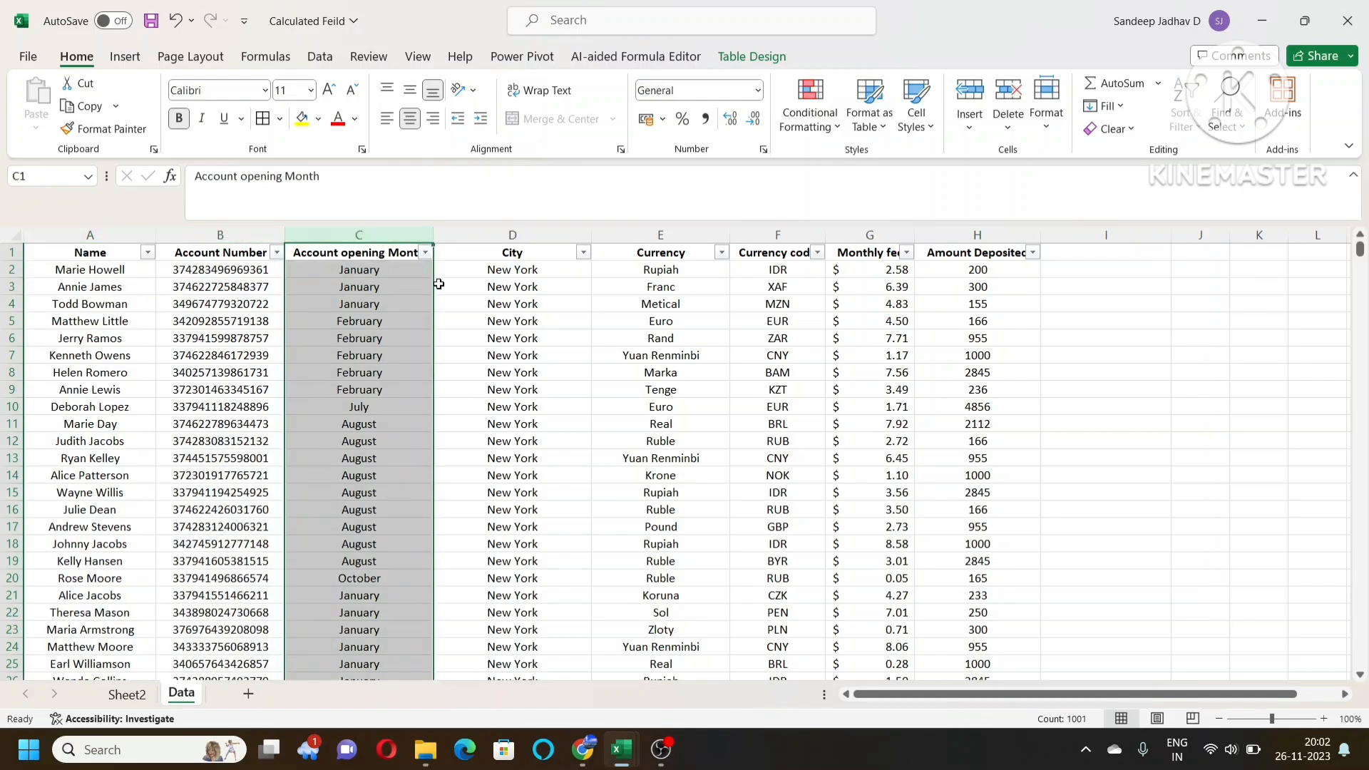
click(564, 249)
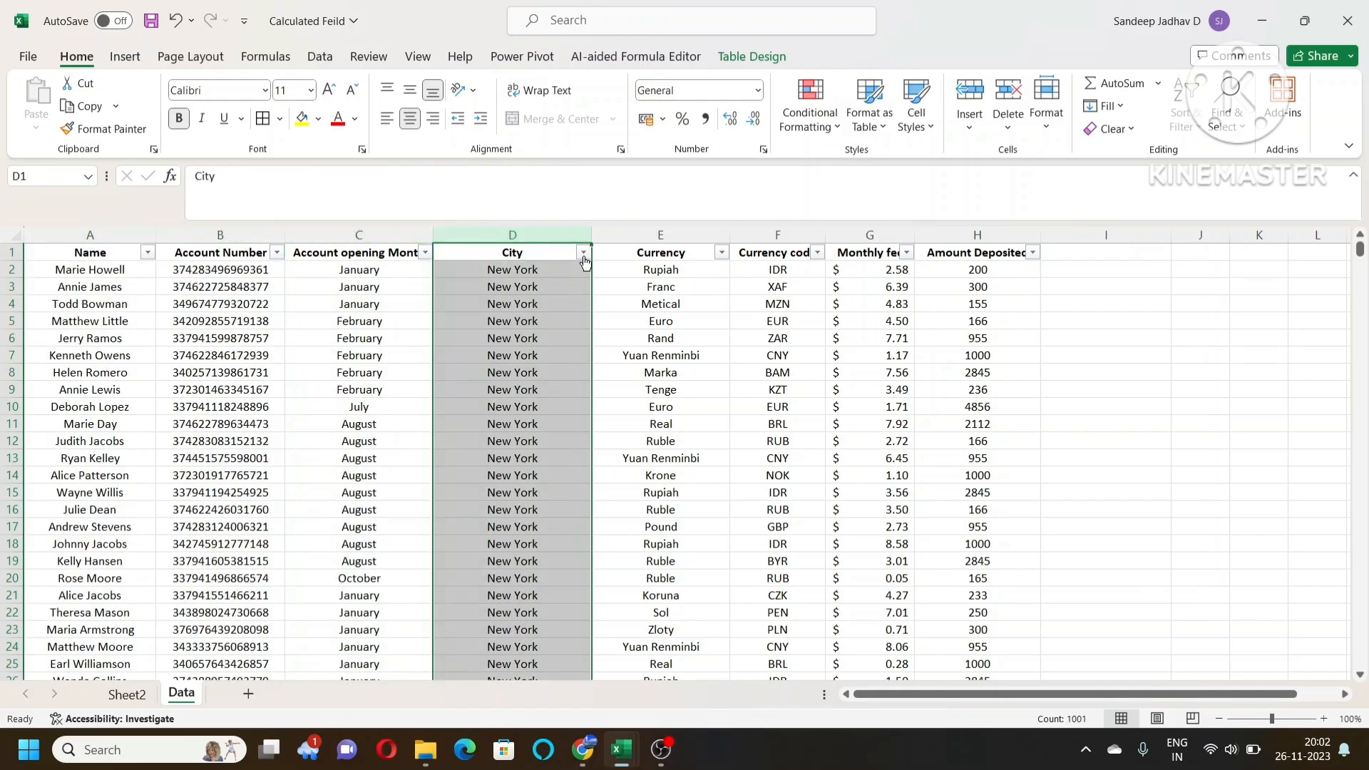
click(583, 253)
click(516, 649)
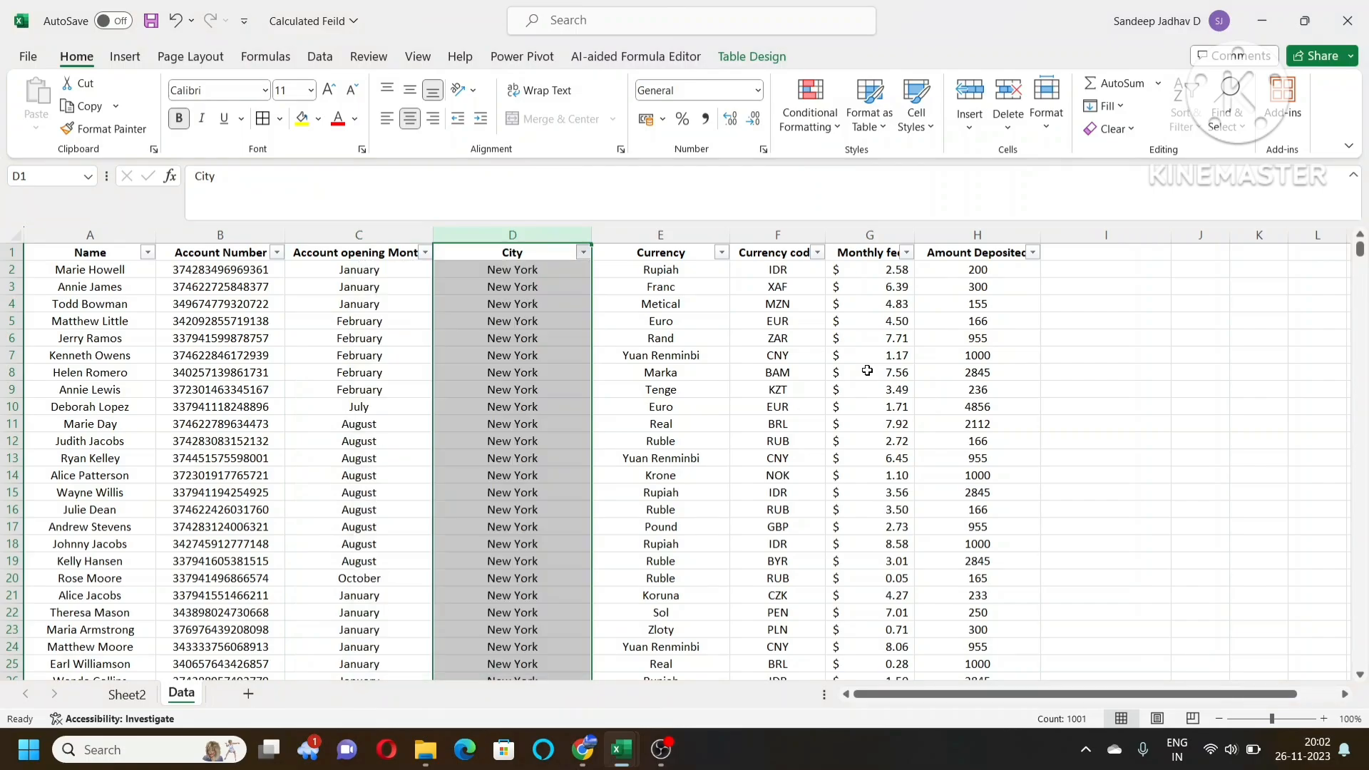
click(977, 248)
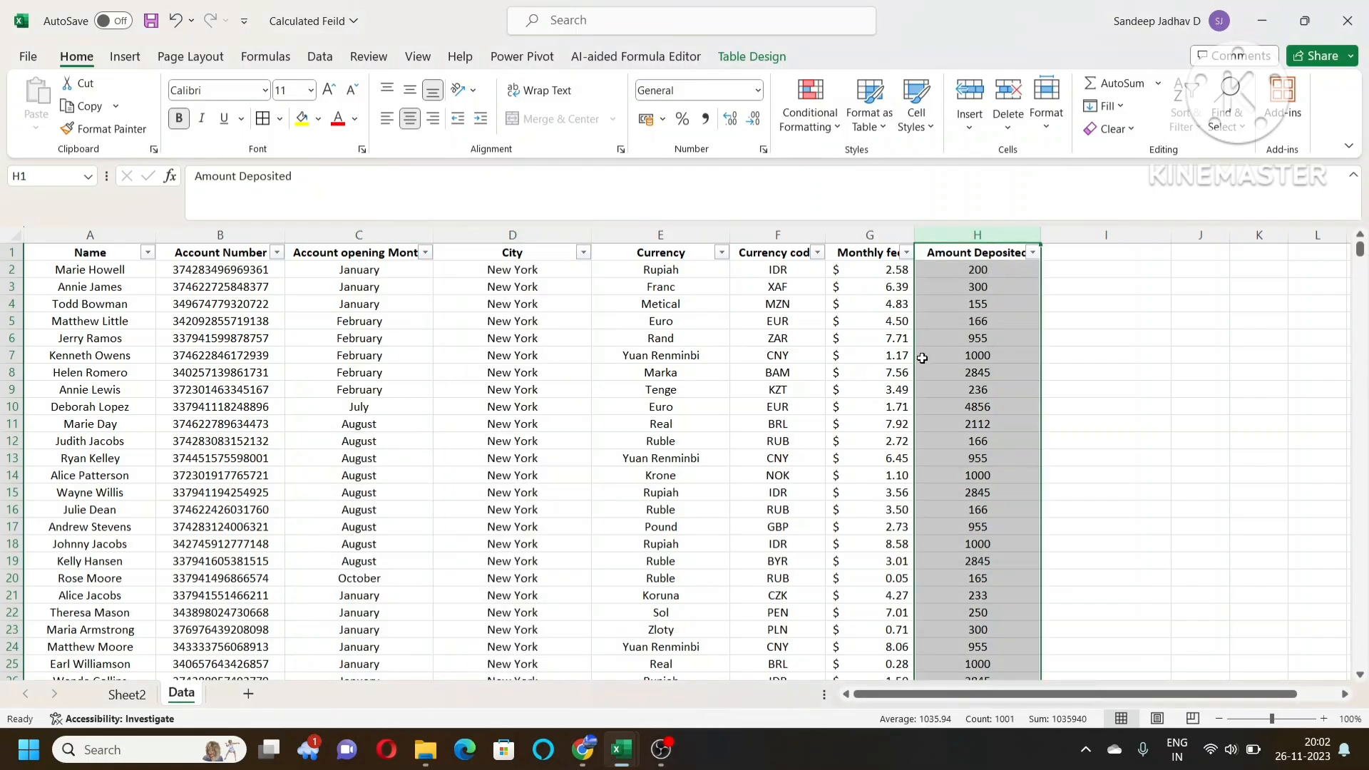
click(529, 232)
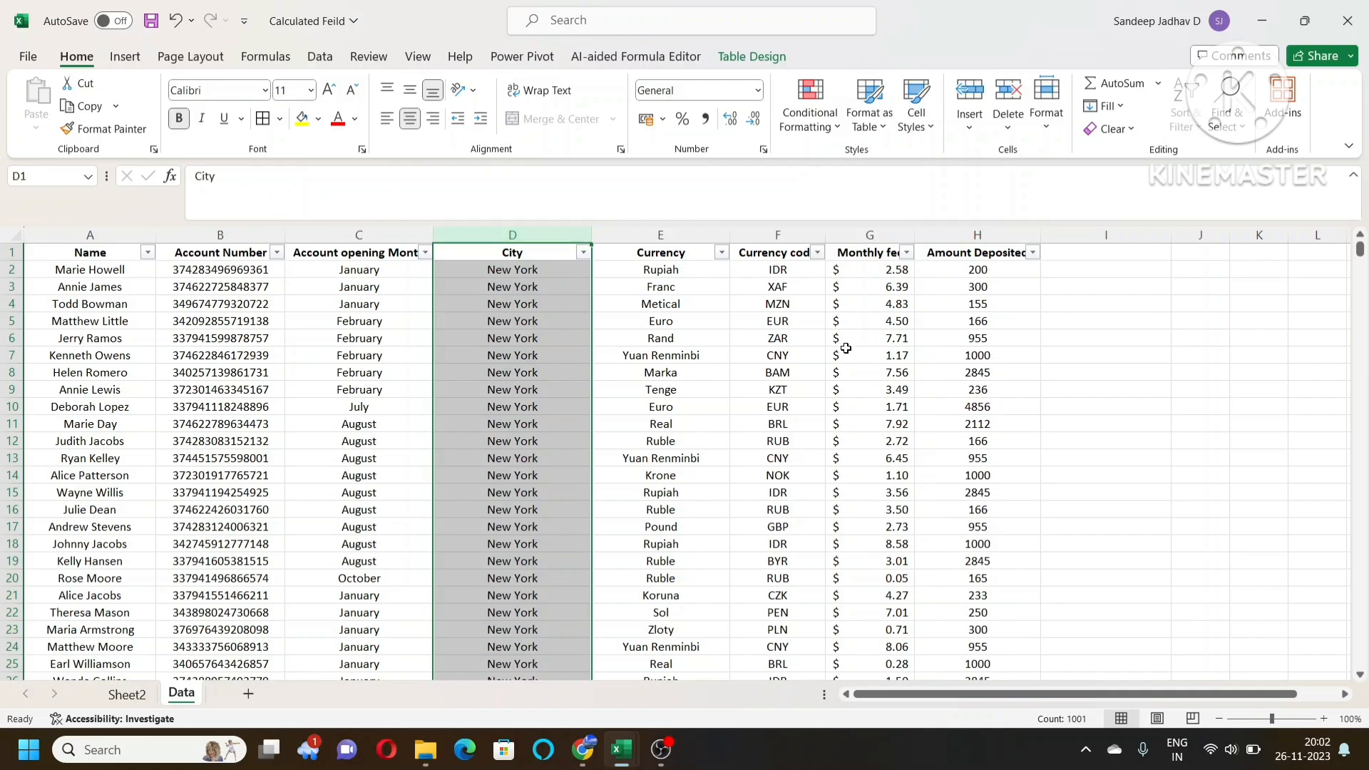
Step: Examine the cities and their Sum of Amount Deposited values in the PivotTable on Sheet2
click(135, 694)
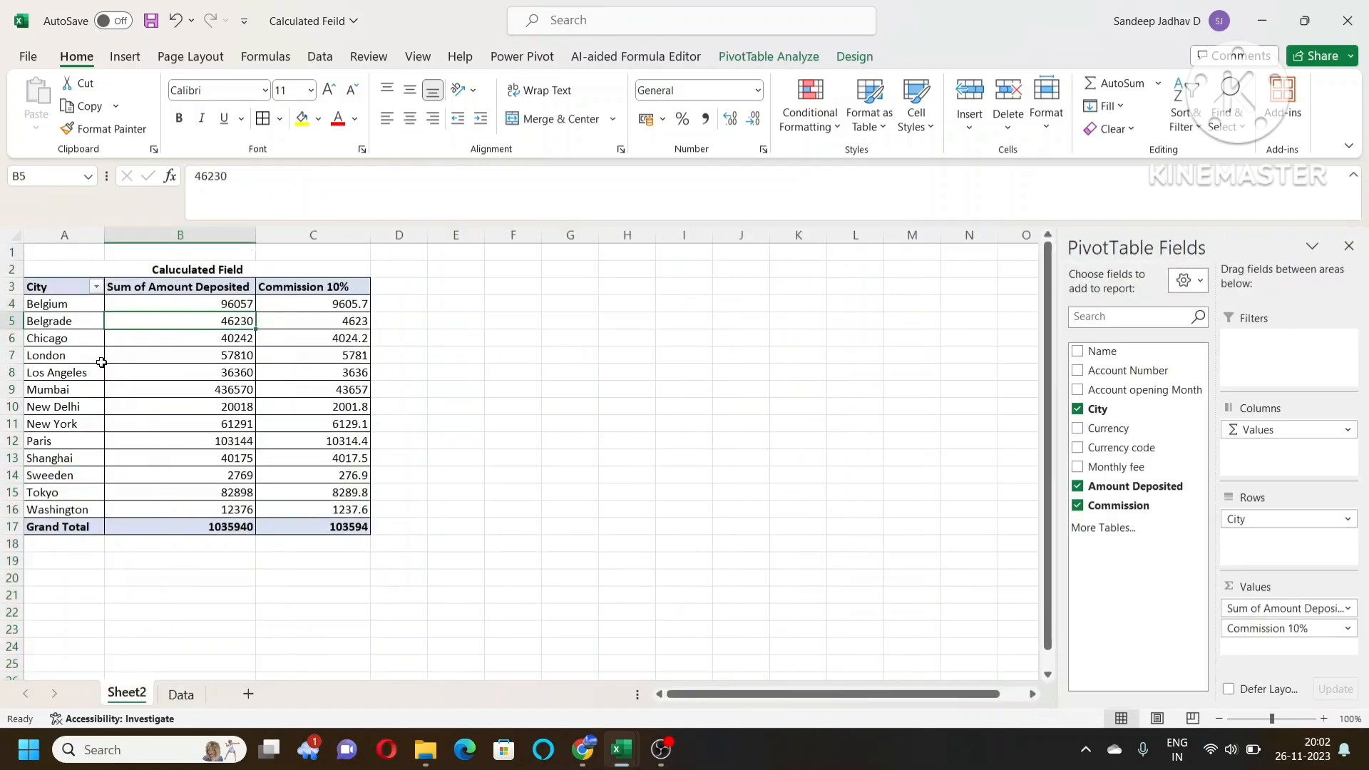
click(65, 297)
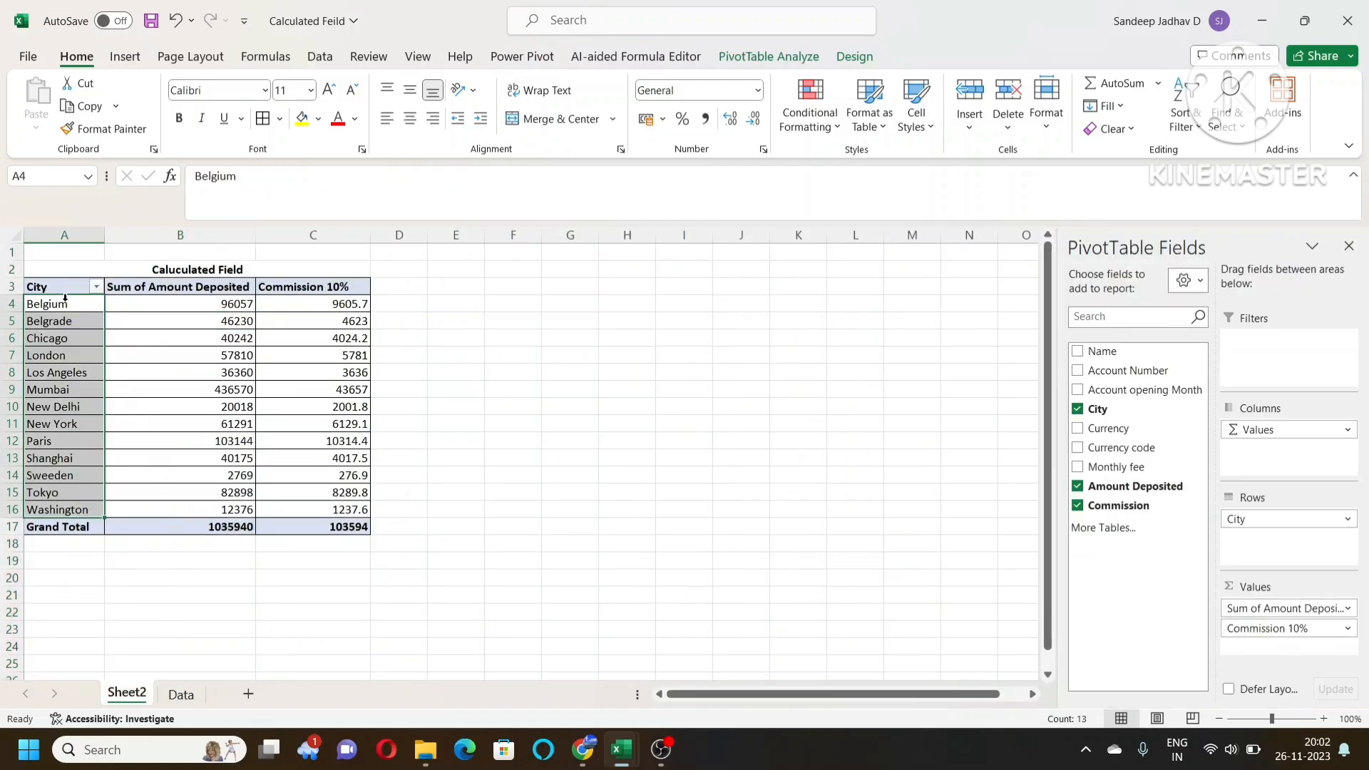
click(189, 304)
click(207, 360)
click(191, 421)
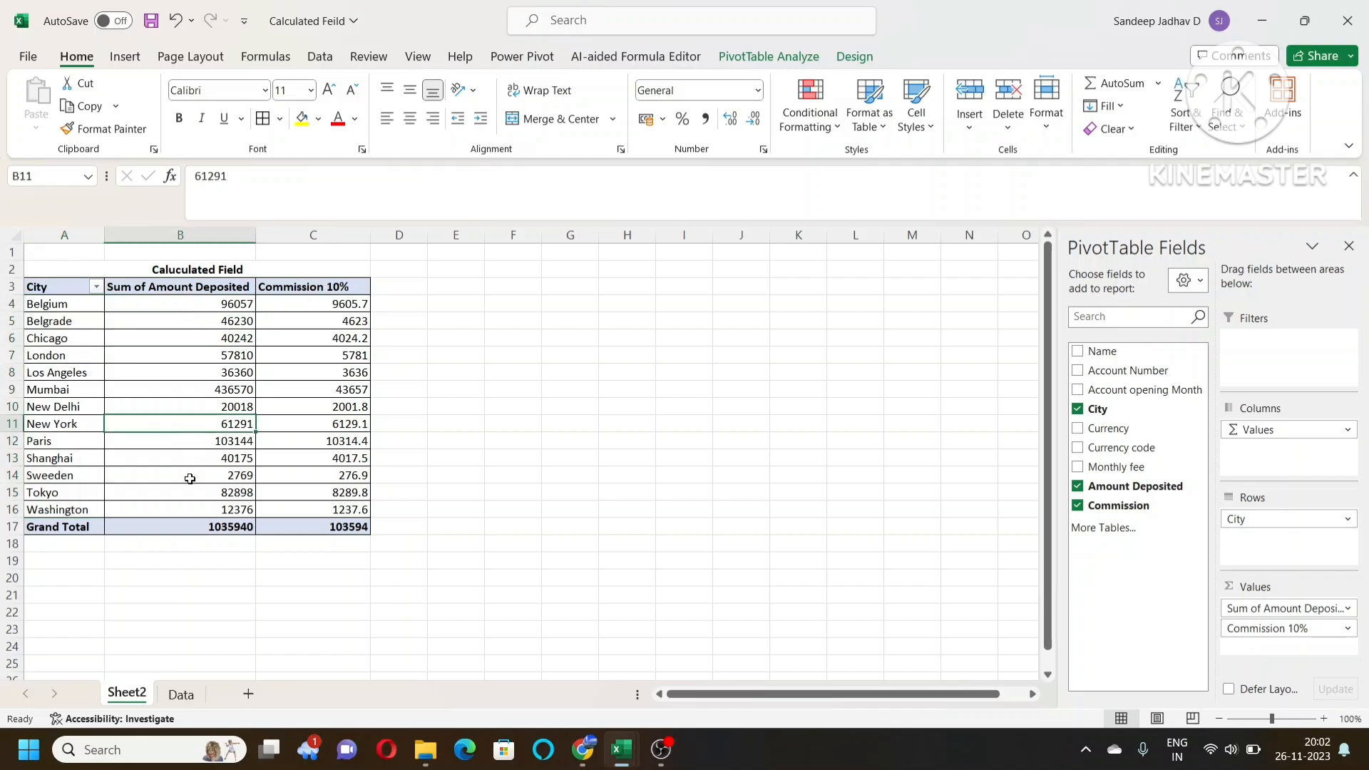
click(190, 477)
click(82, 306)
drag(82, 305, 84, 405)
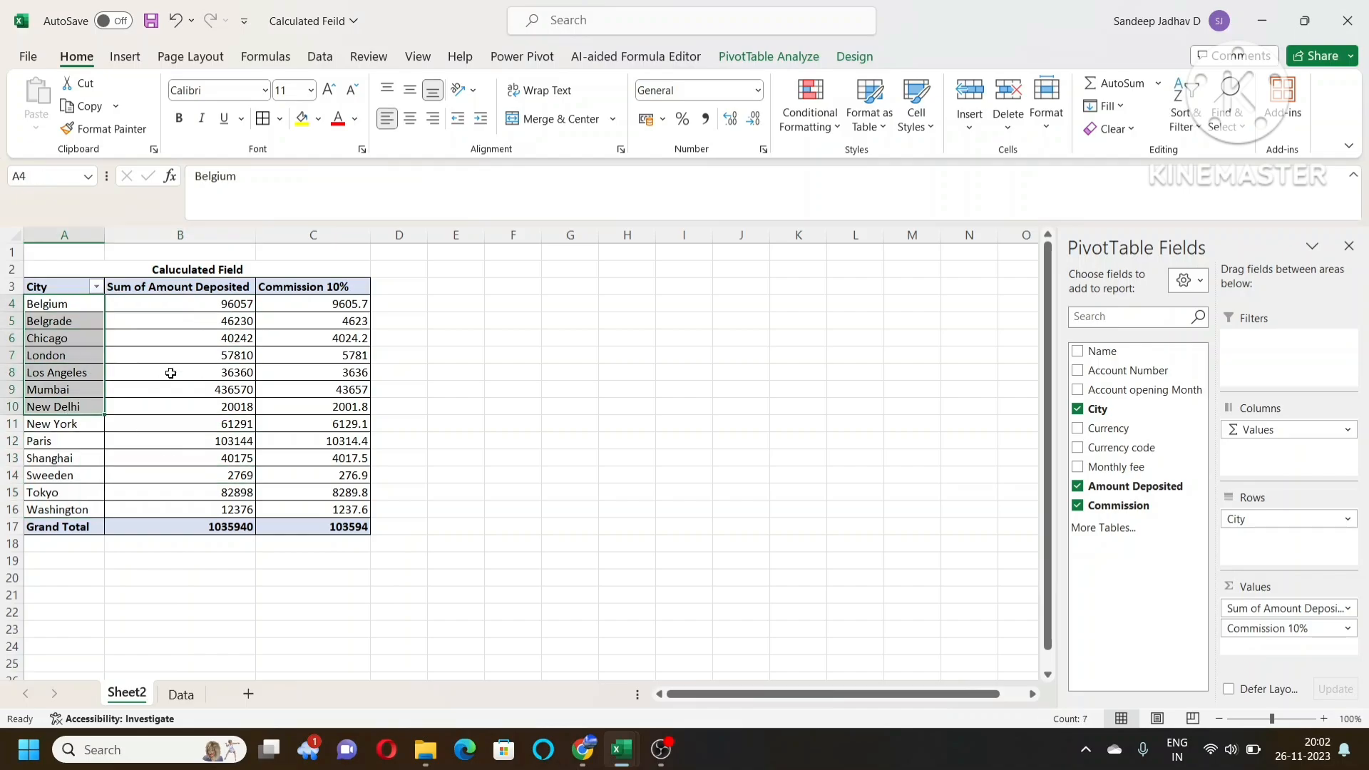
click(198, 306)
click(201, 361)
click(201, 436)
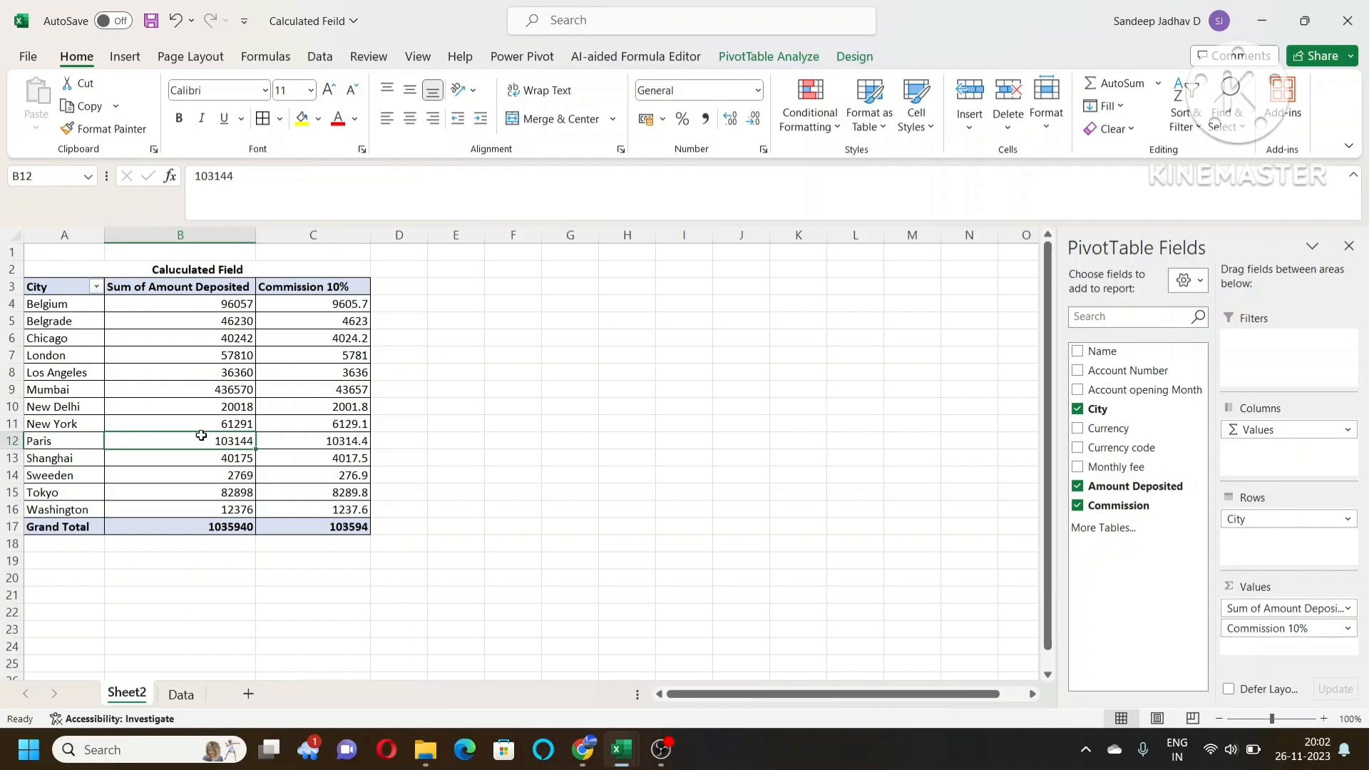
click(65, 298)
click(242, 305)
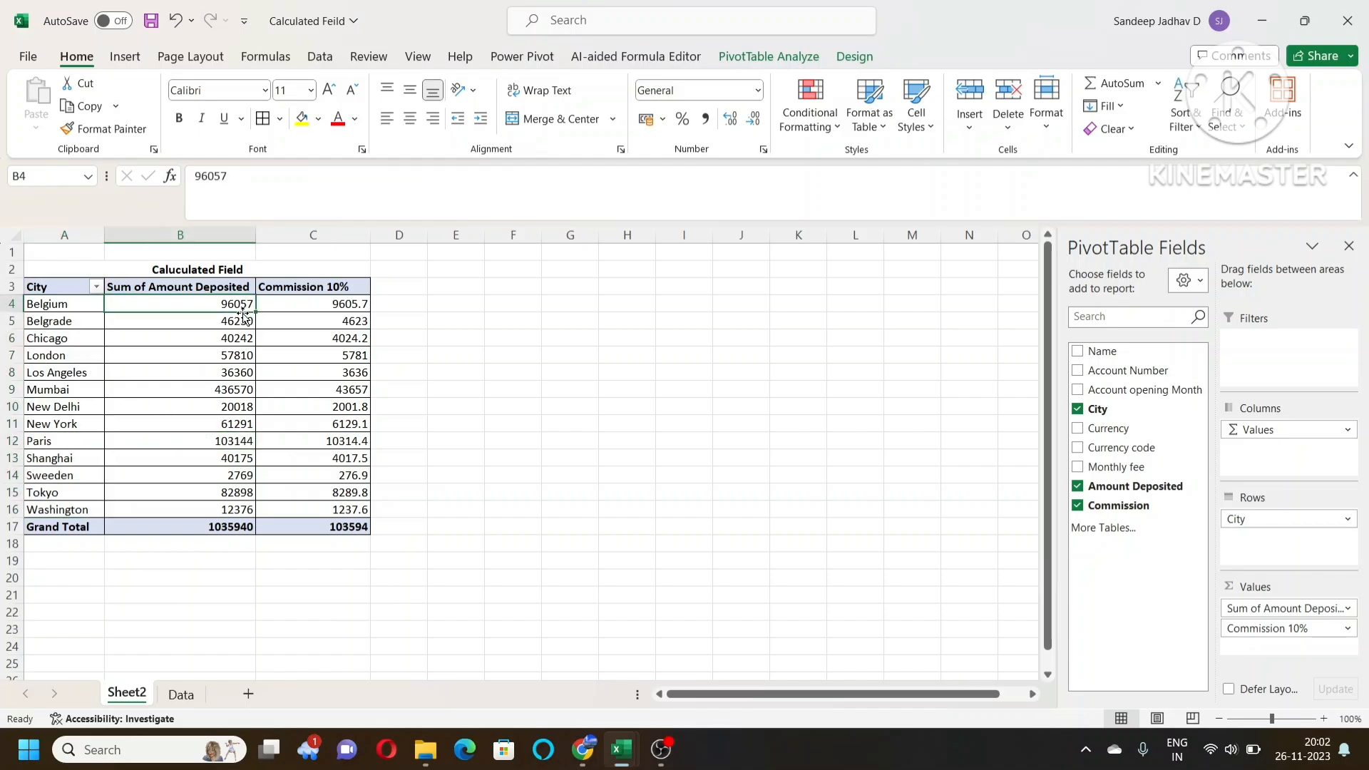
Step: Inspect the Commission 10% heading and the deposit sums for Belgium, Chicago and Los Angeles
click(326, 280)
click(326, 288)
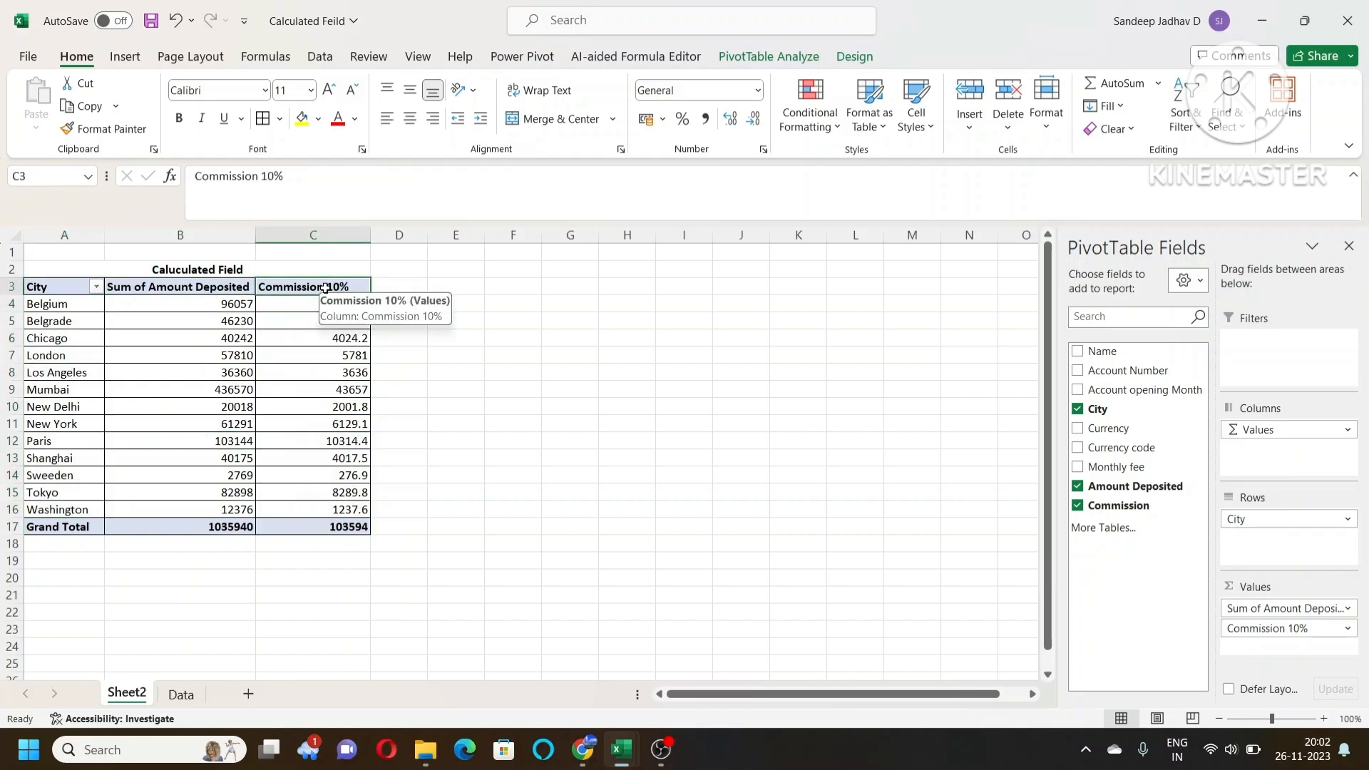
click(222, 305)
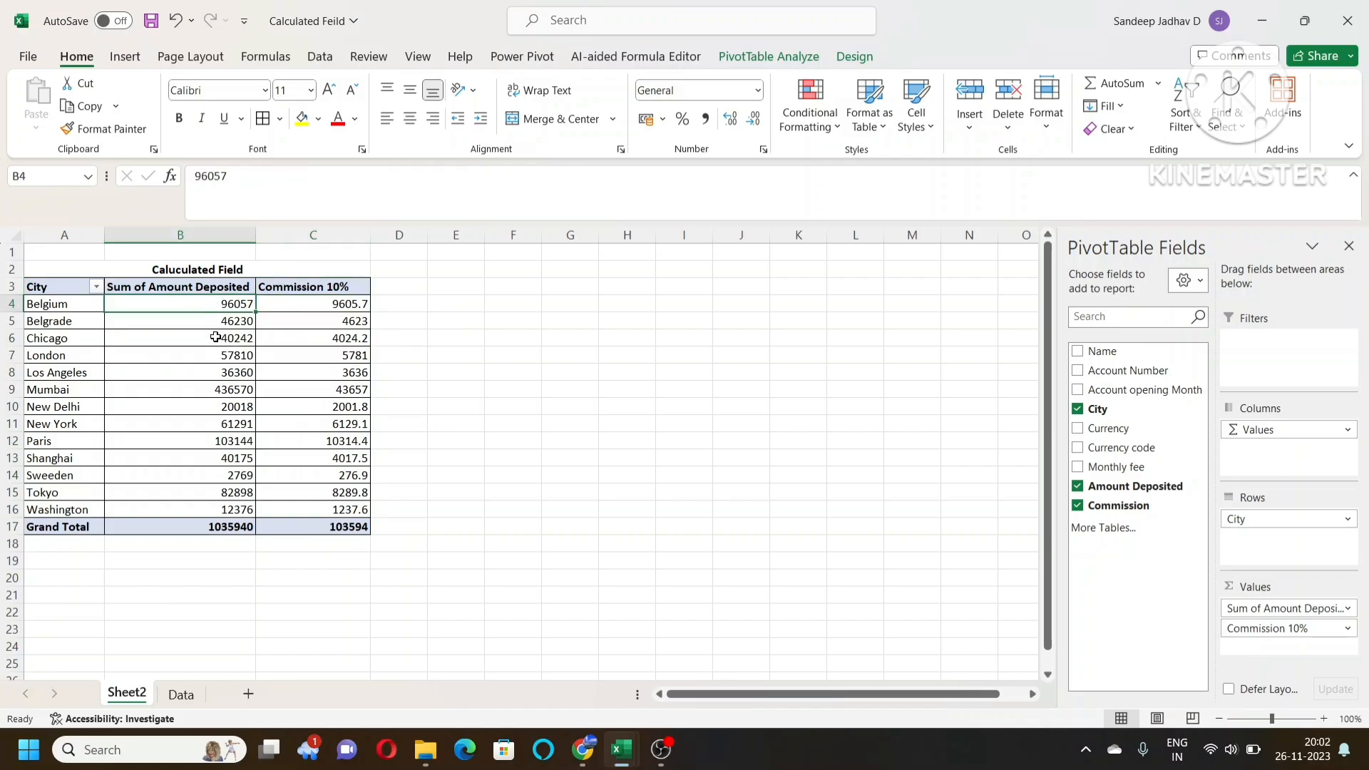
click(216, 337)
click(215, 370)
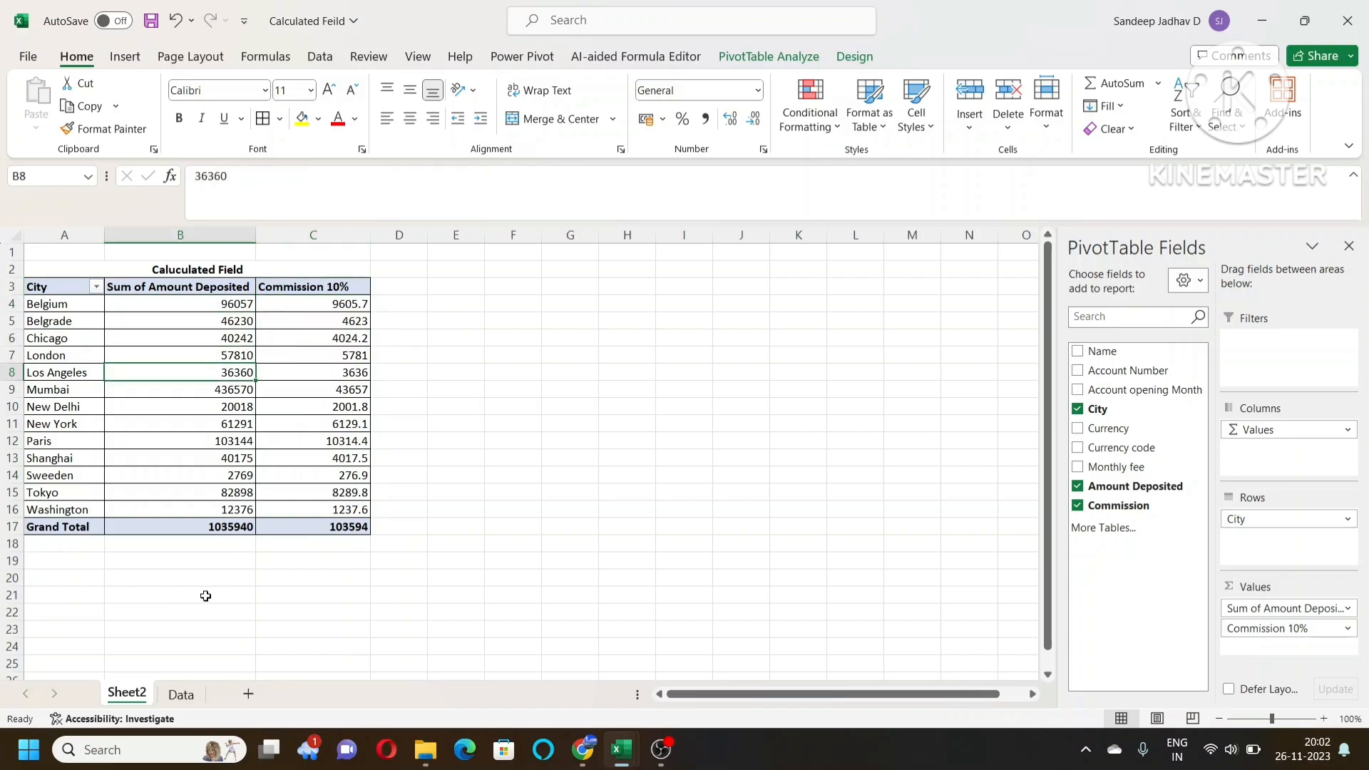
Step: Check the column headers on the Data sheet, and compare the Commission 10% values with the deposit sums on Sheet2
click(180, 695)
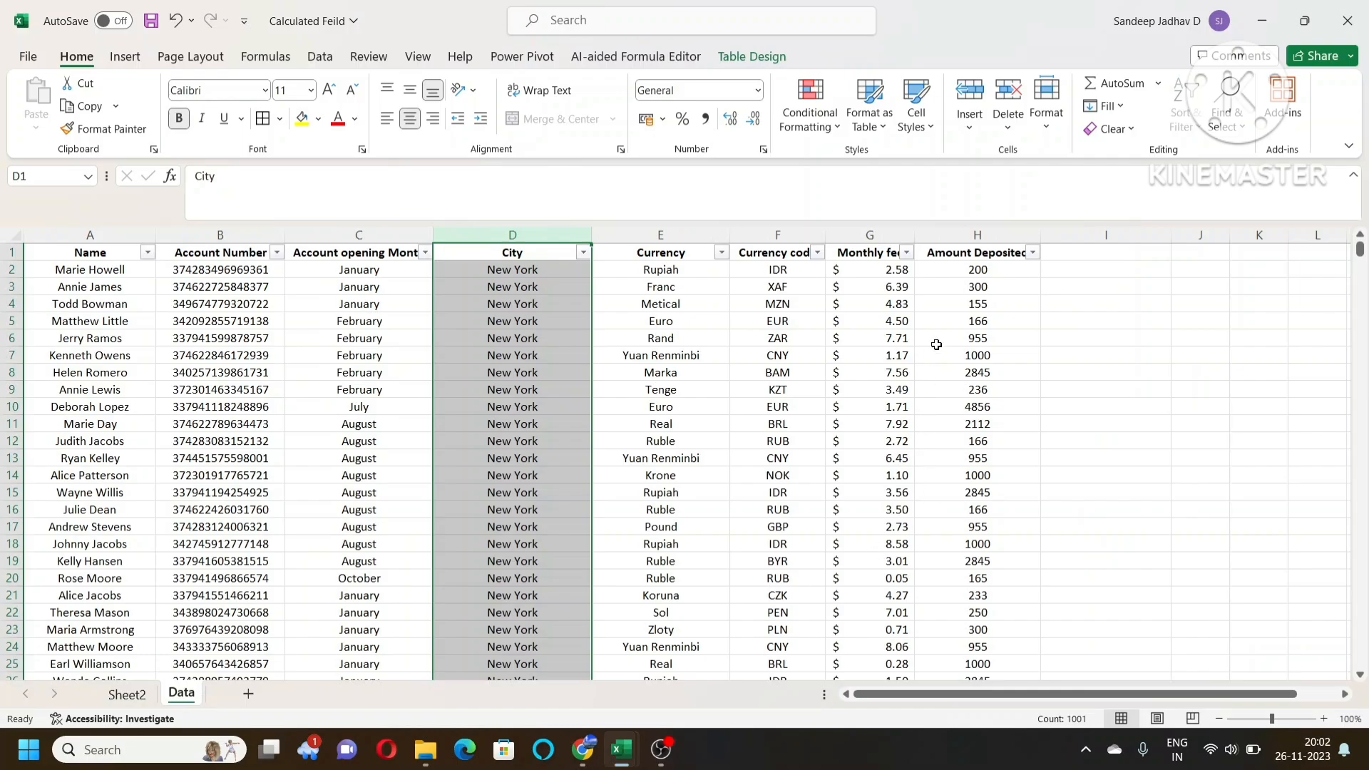
click(664, 250)
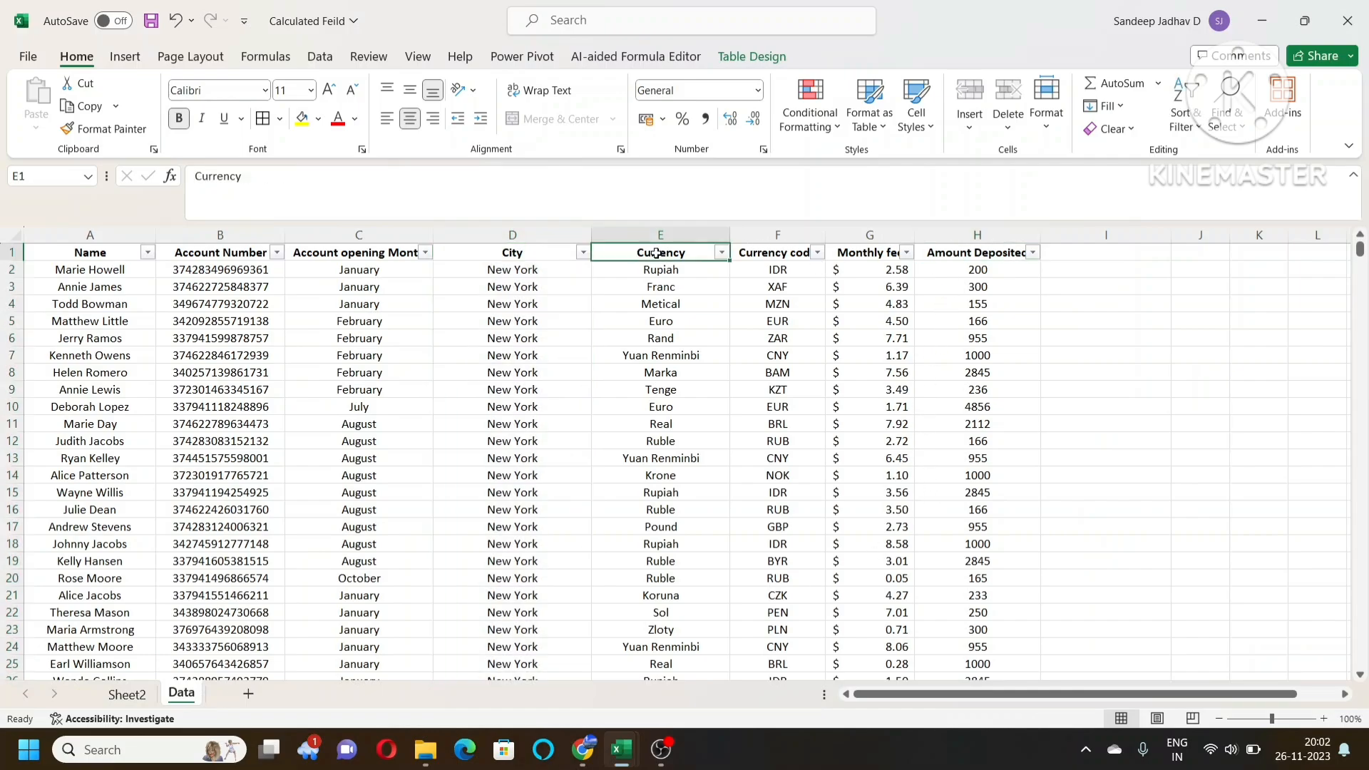
click(127, 694)
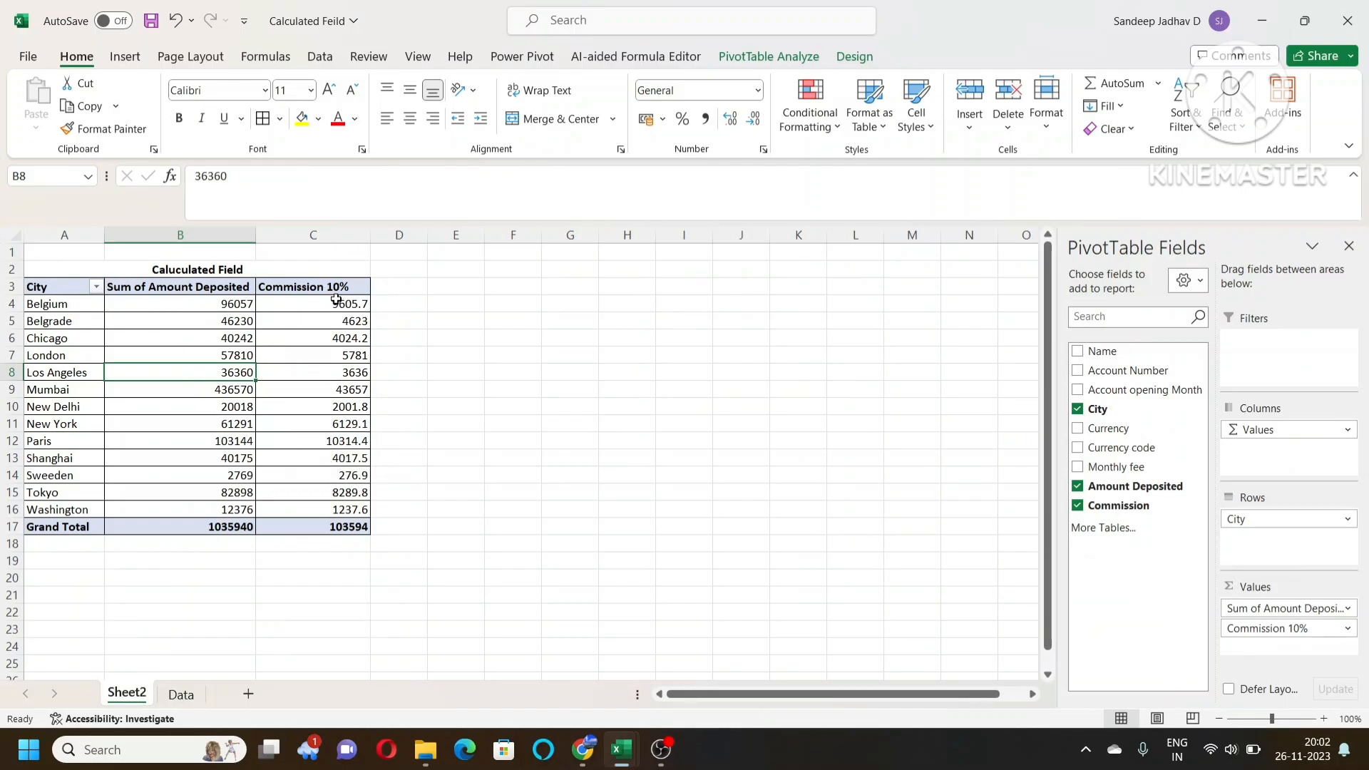
mouse_move(351, 297)
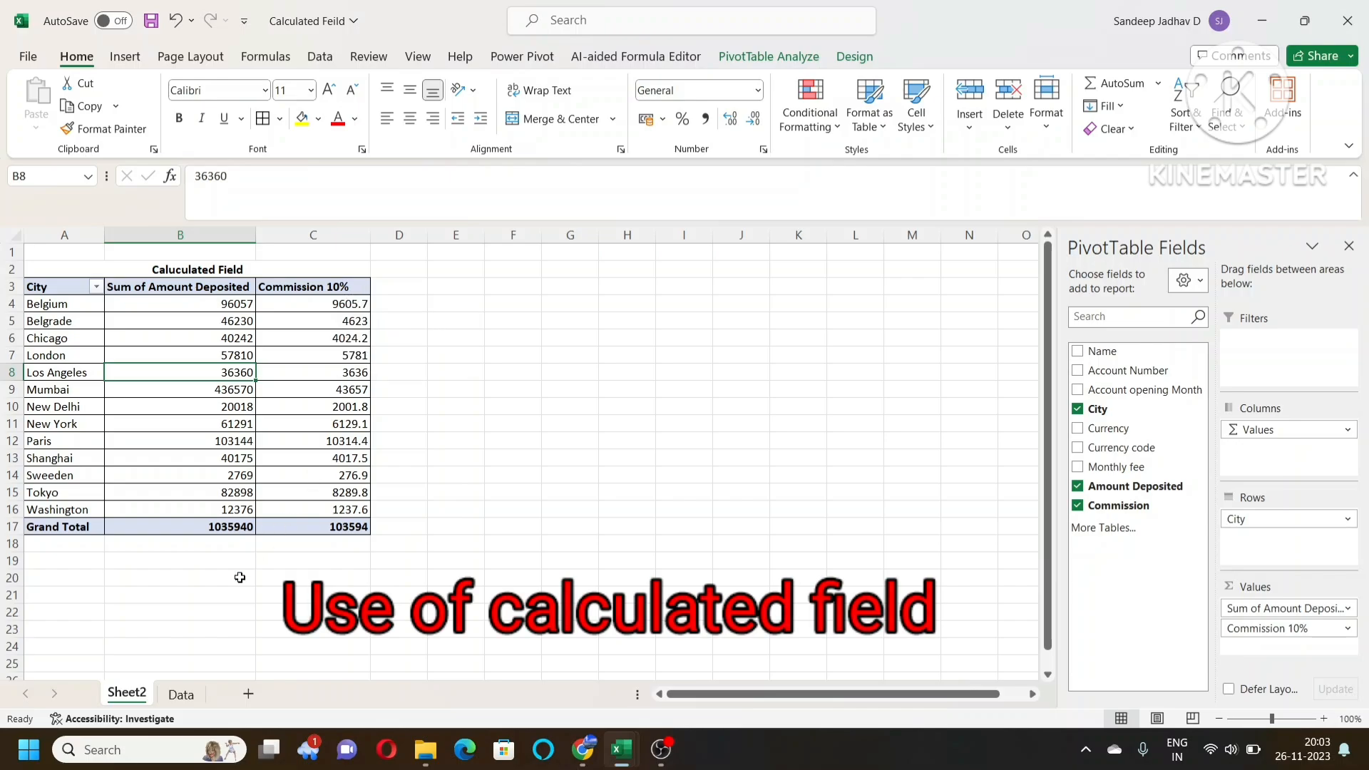
mouse_move(303, 348)
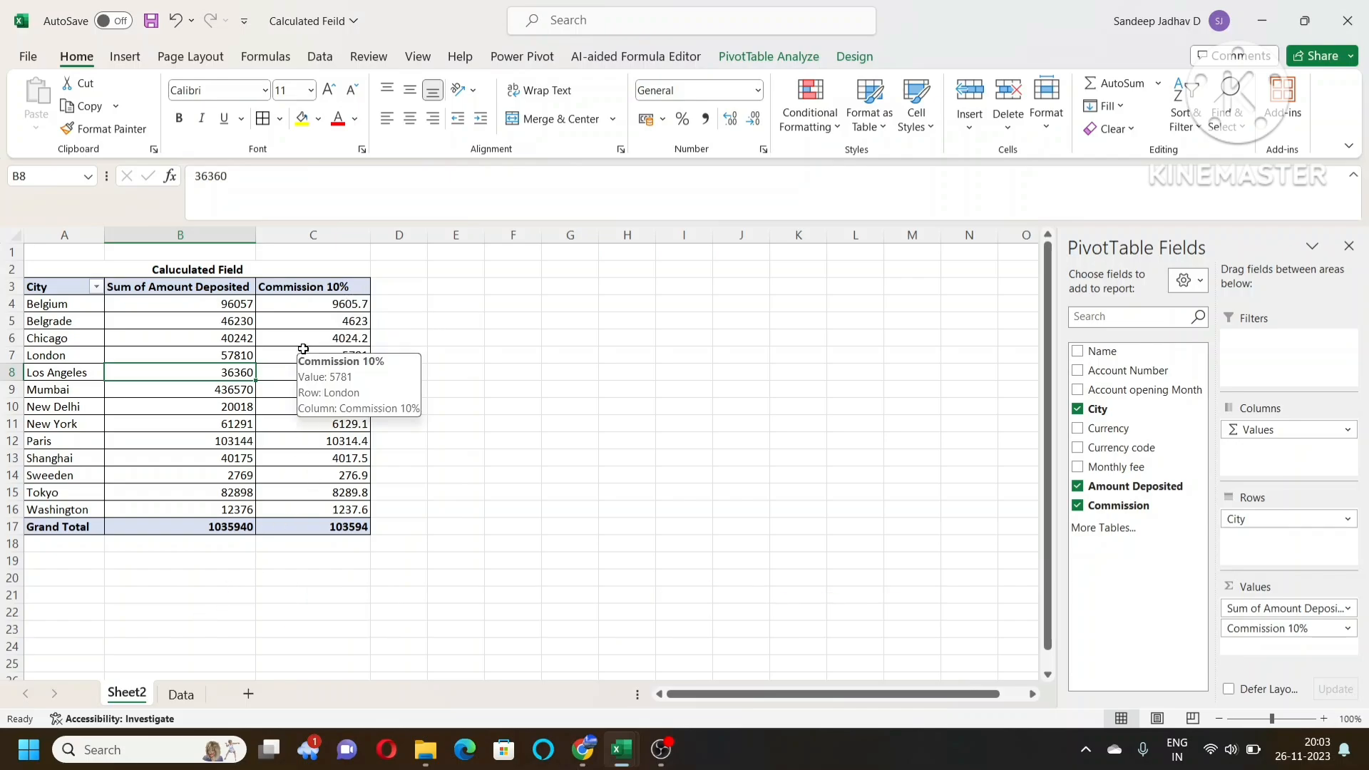
click(342, 288)
click(336, 335)
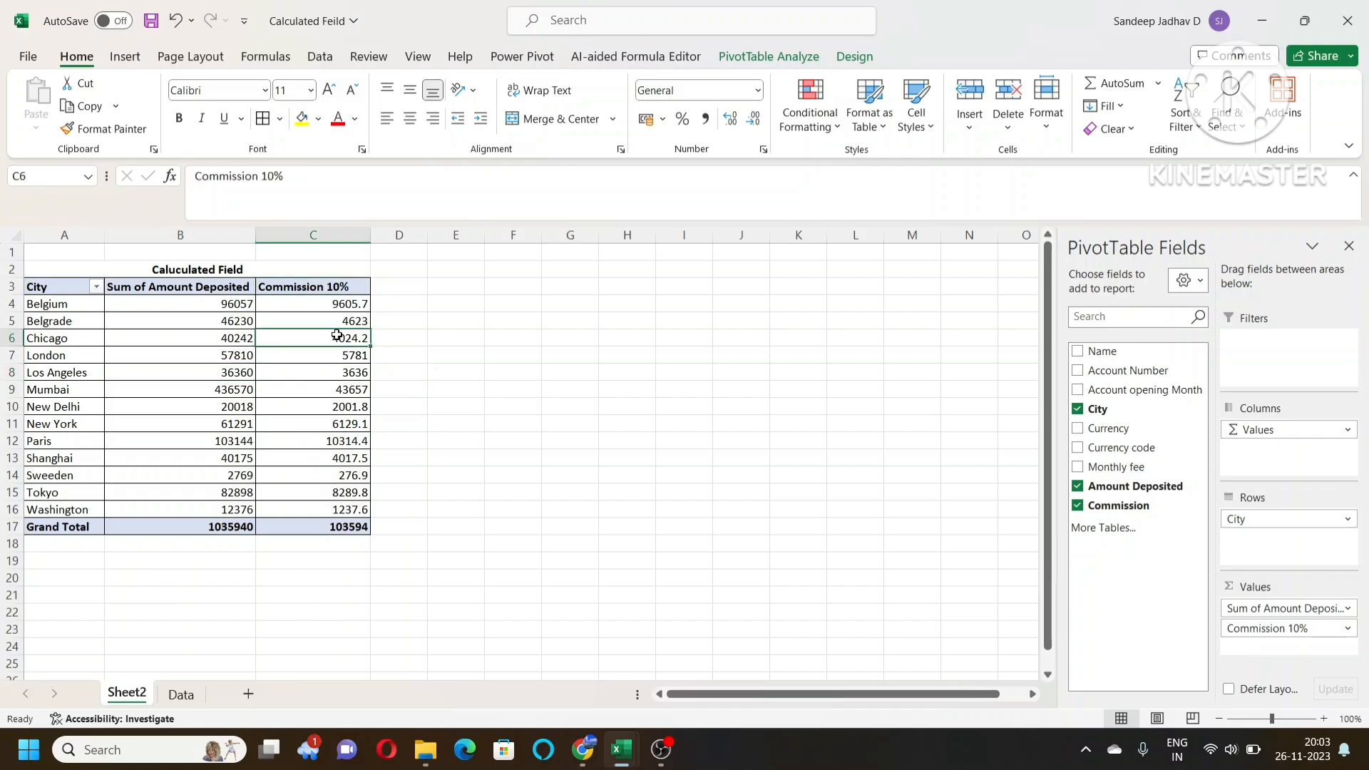
mouse_move(228, 323)
click(227, 307)
mouse_move(227, 307)
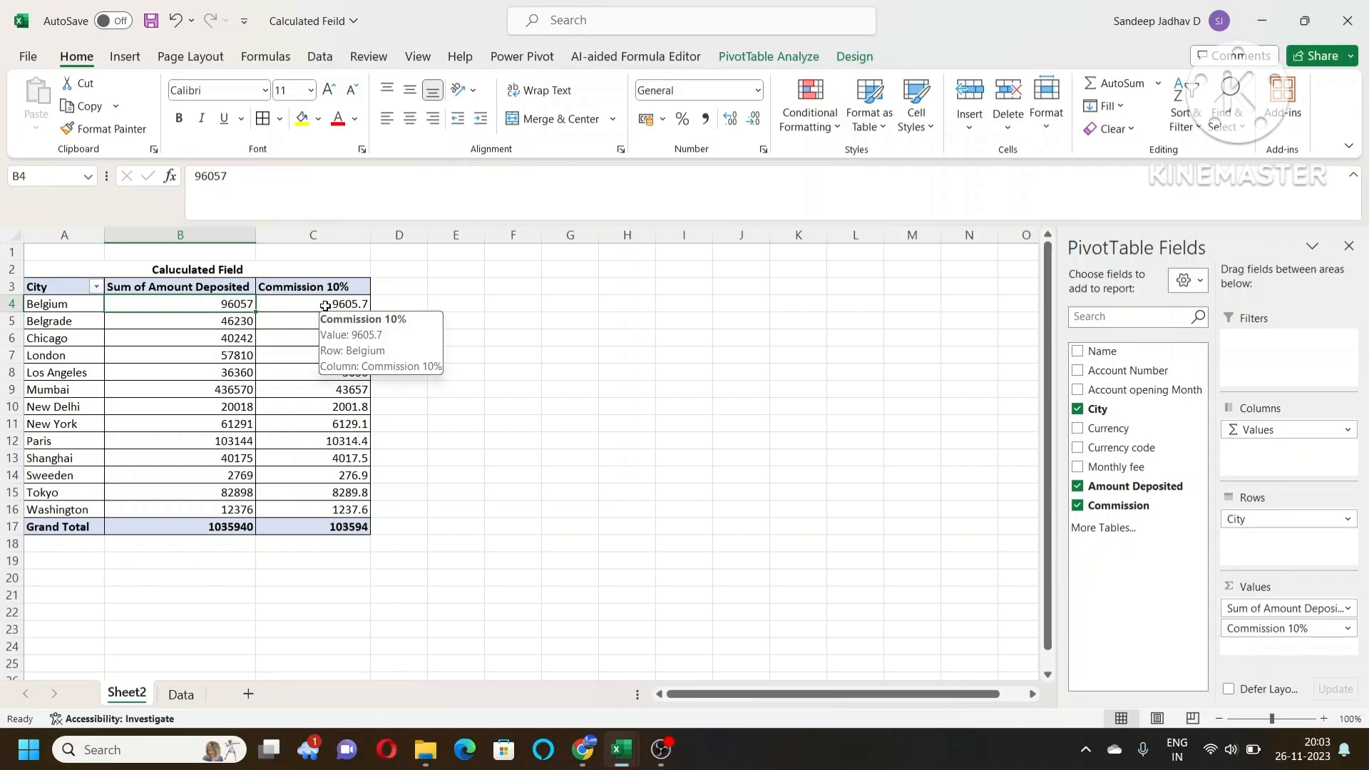
click(325, 306)
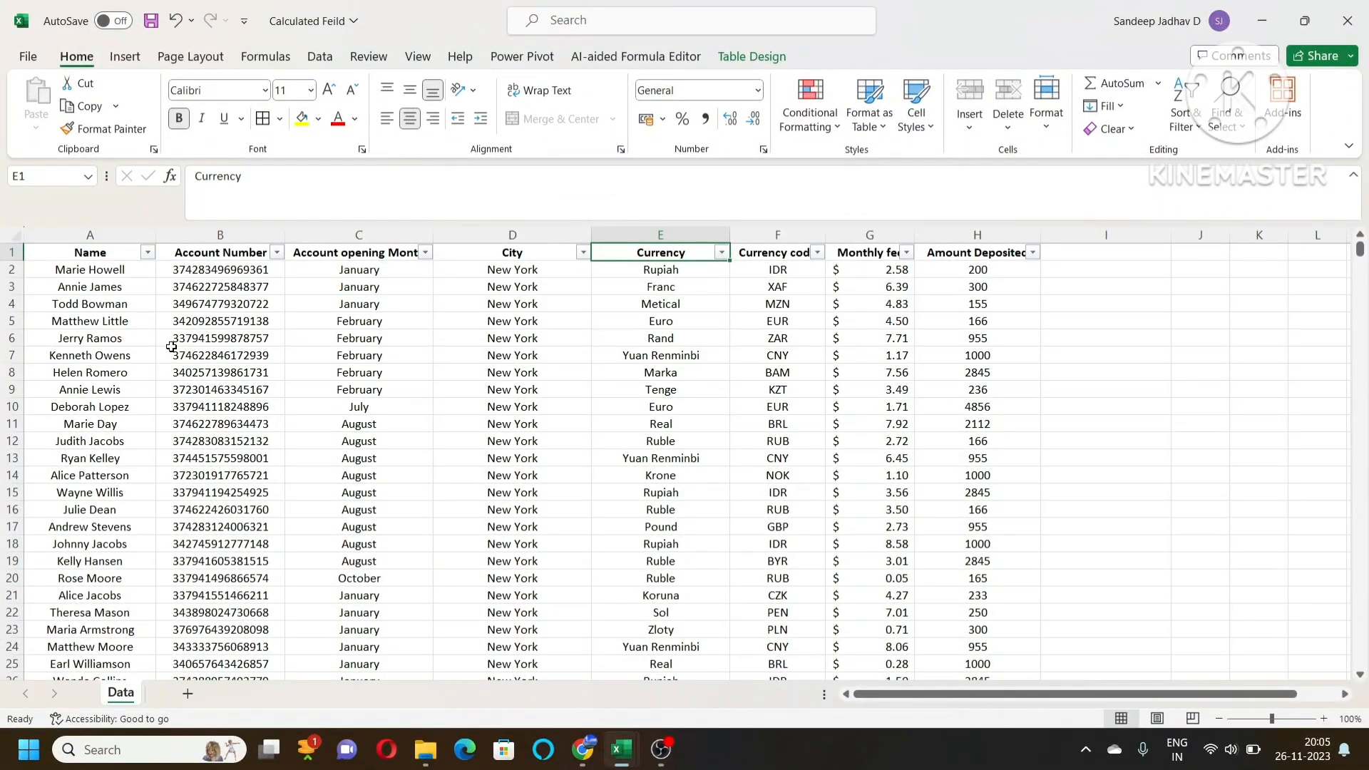
Step: Look over the Name, City, Monthly fee and Account Number columns of the source table on the Data sheet
click(89, 235)
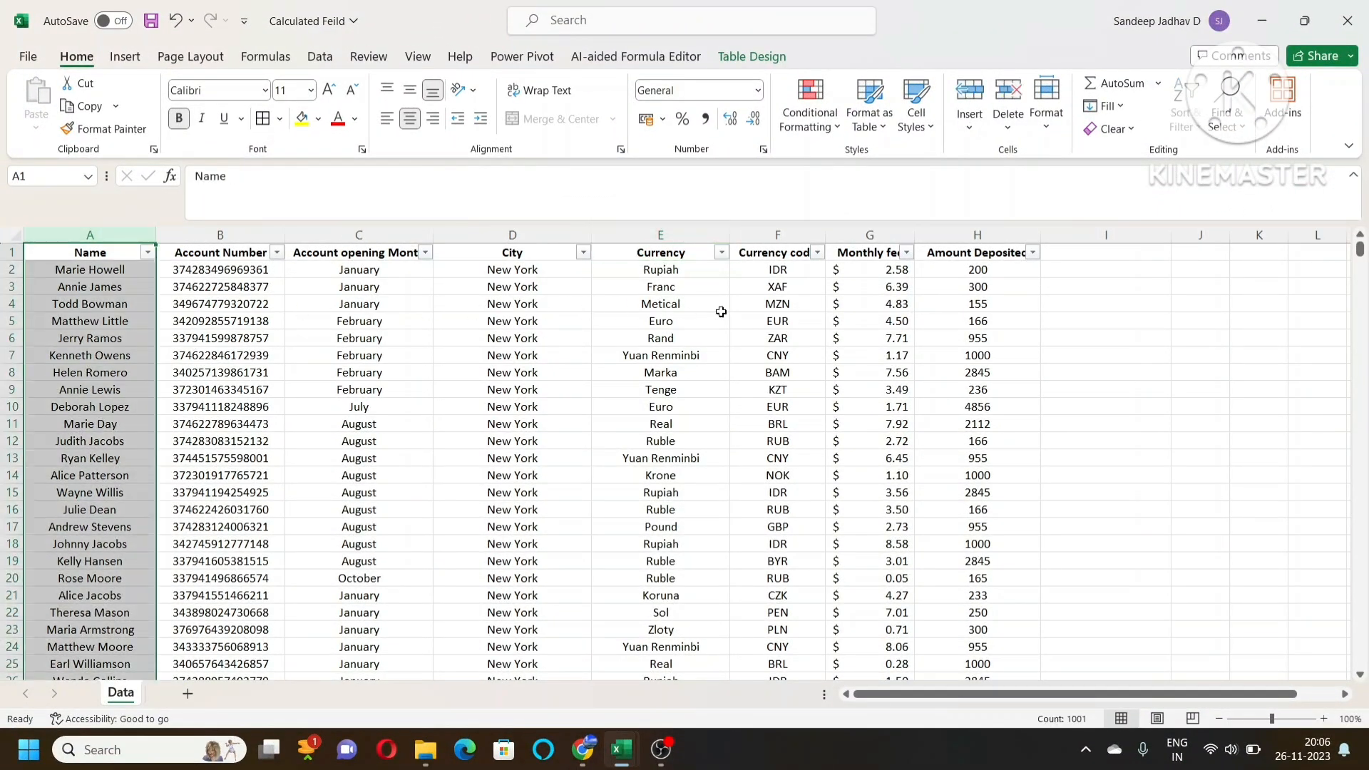
click(524, 362)
click(874, 324)
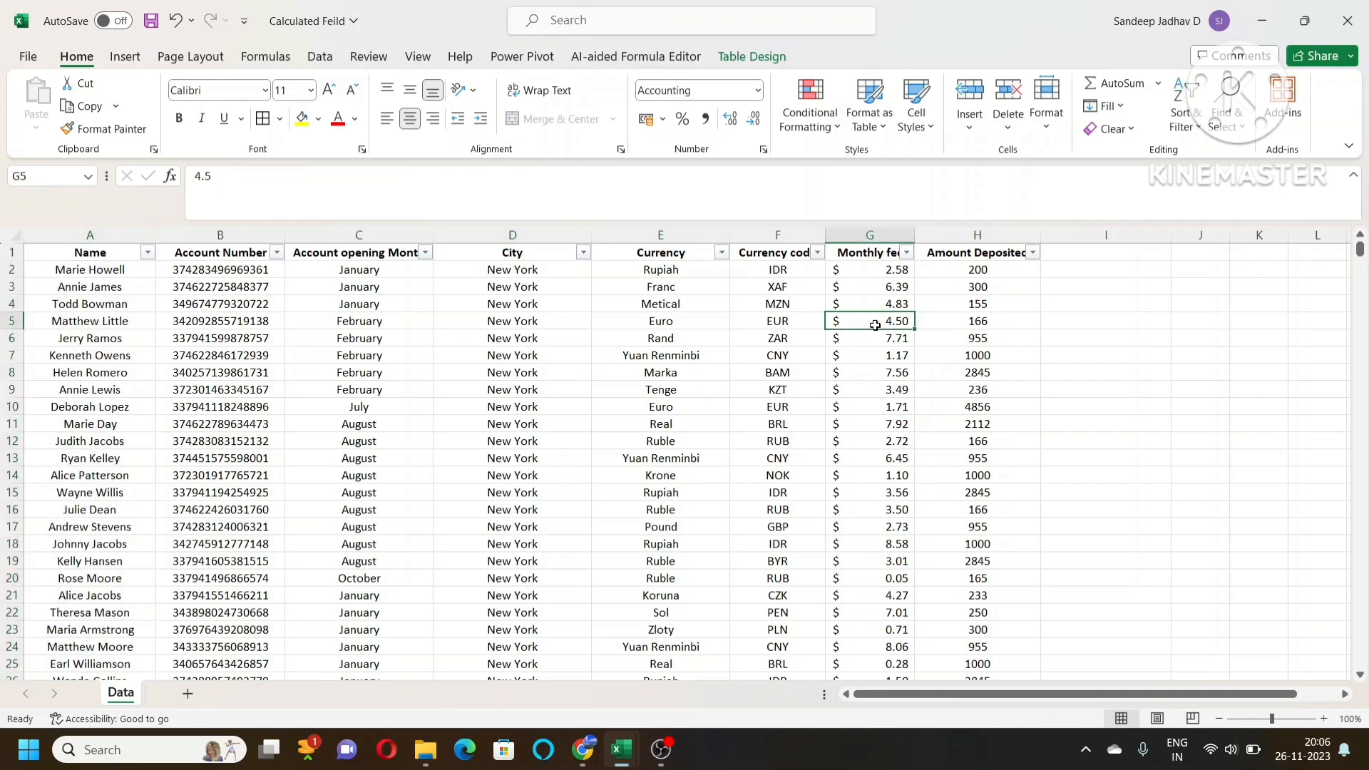
click(255, 289)
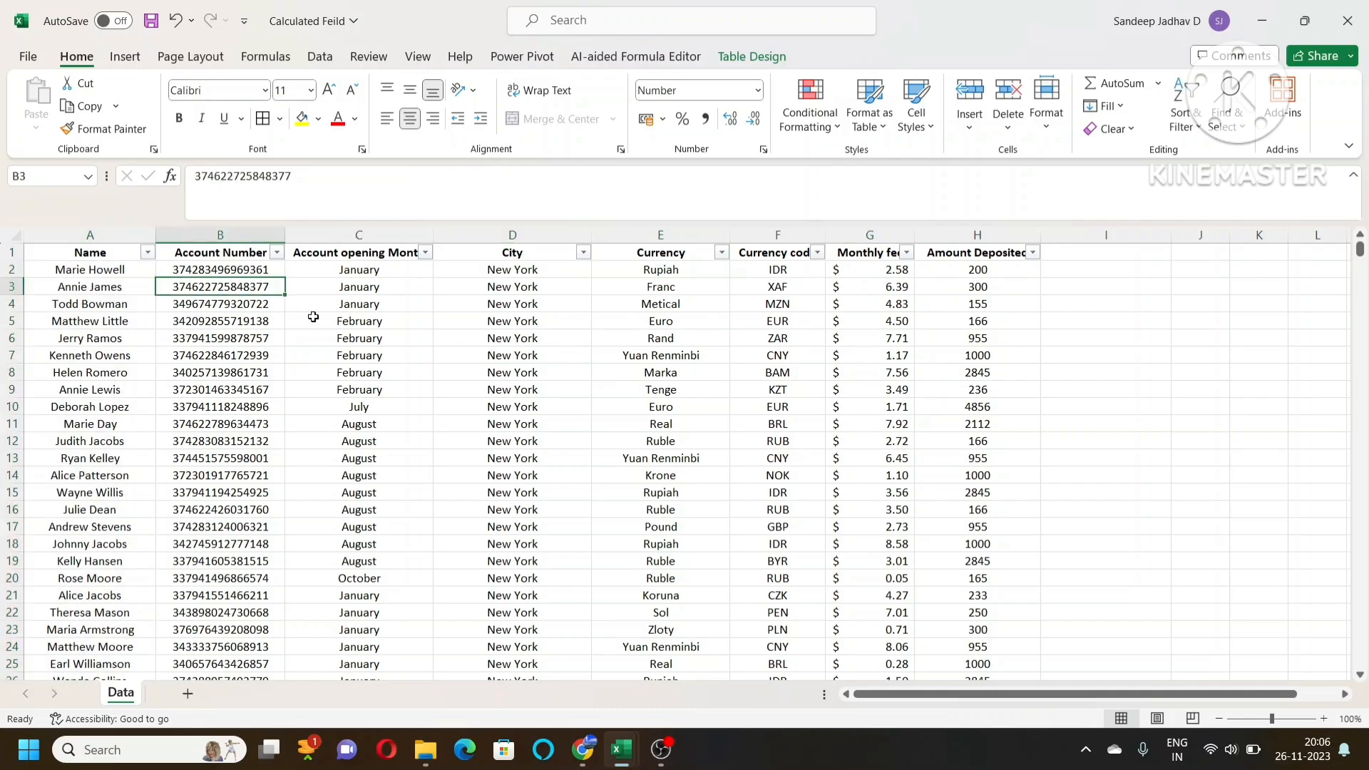
Step: Create a PivotTable from the Data sheet's table on a new worksheet with the PivotTable wizard, and place City in the rows
click(365, 305)
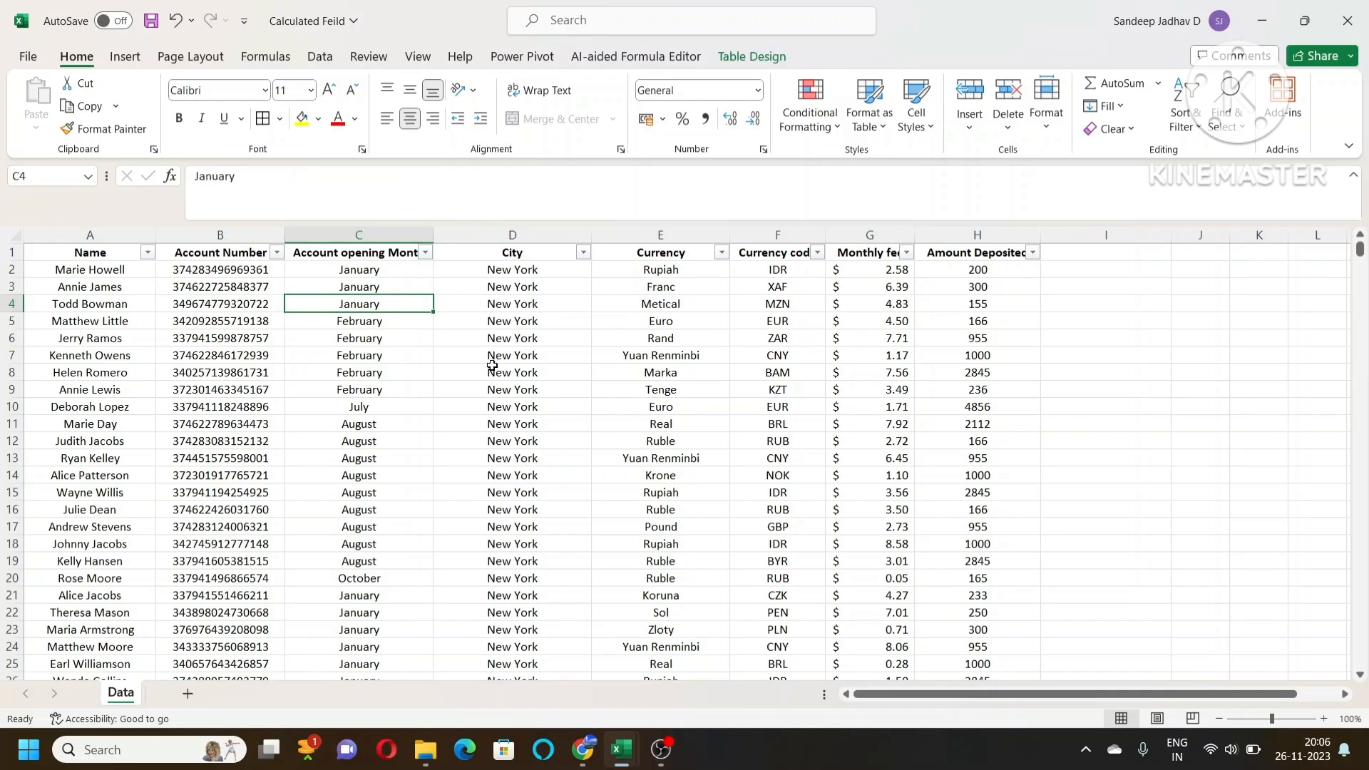
click(125, 56)
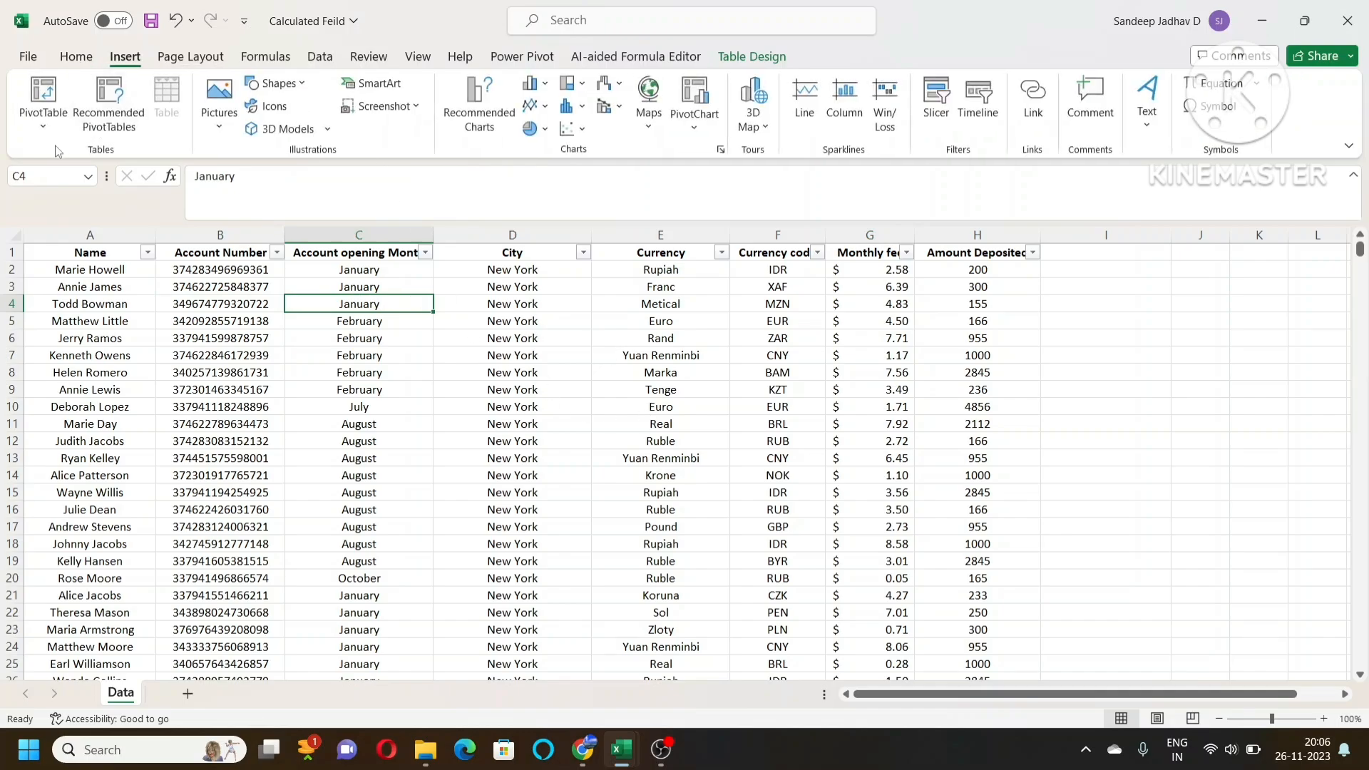
click(77, 57)
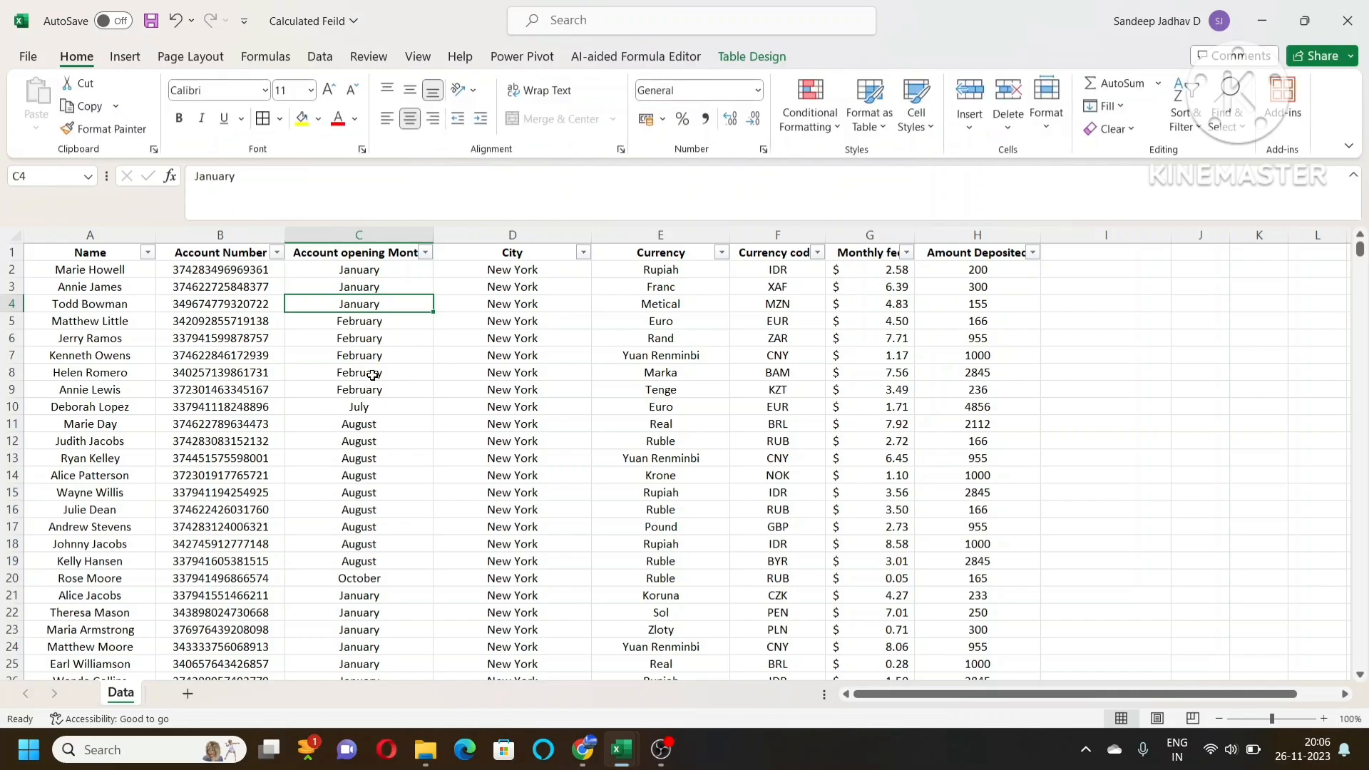
key(alt+d)
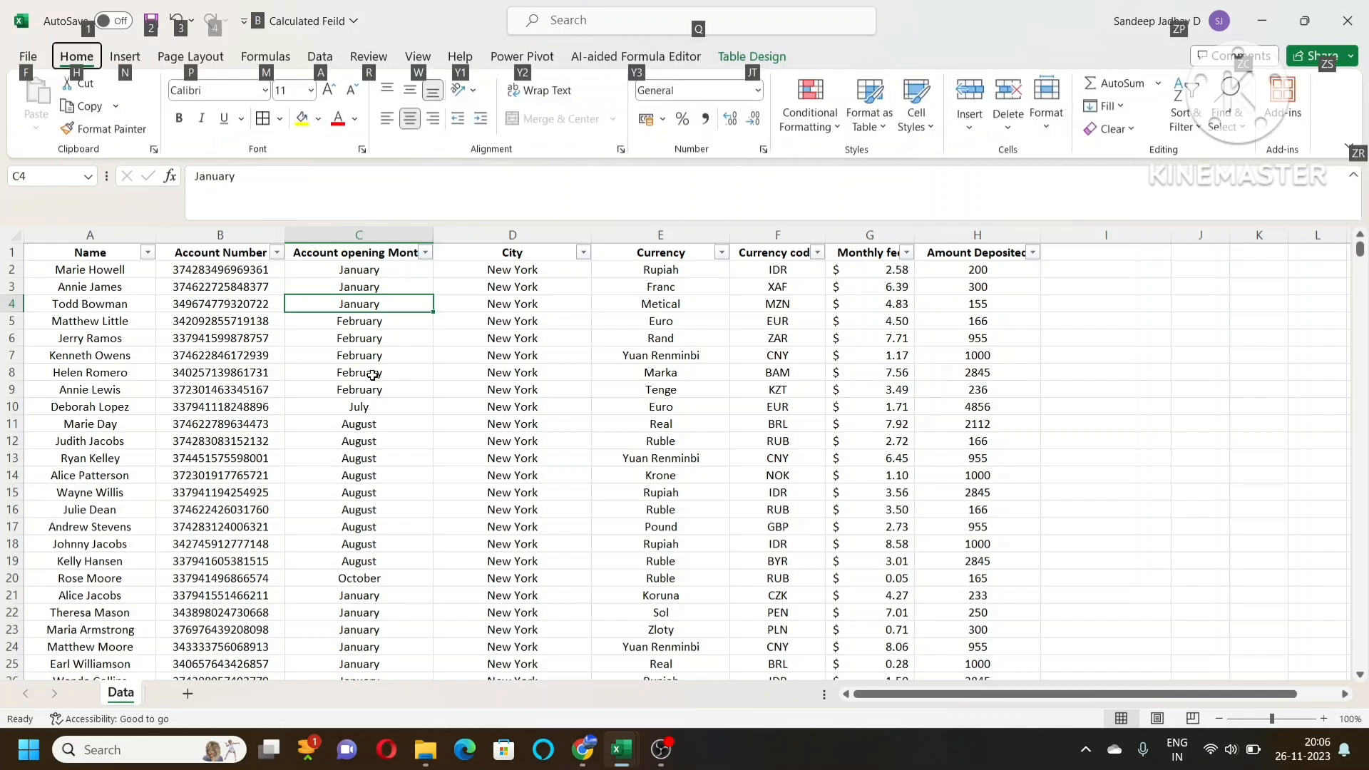
key(p)
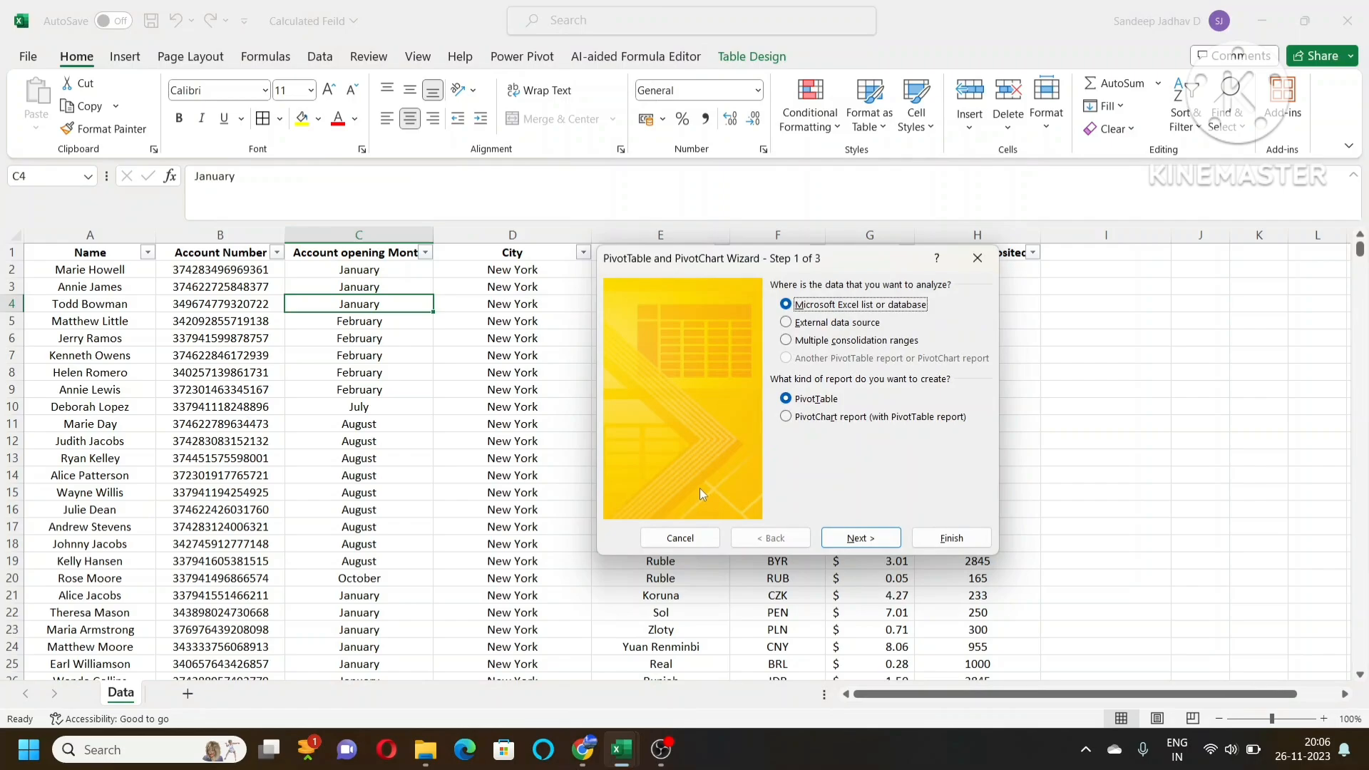
click(860, 538)
click(868, 439)
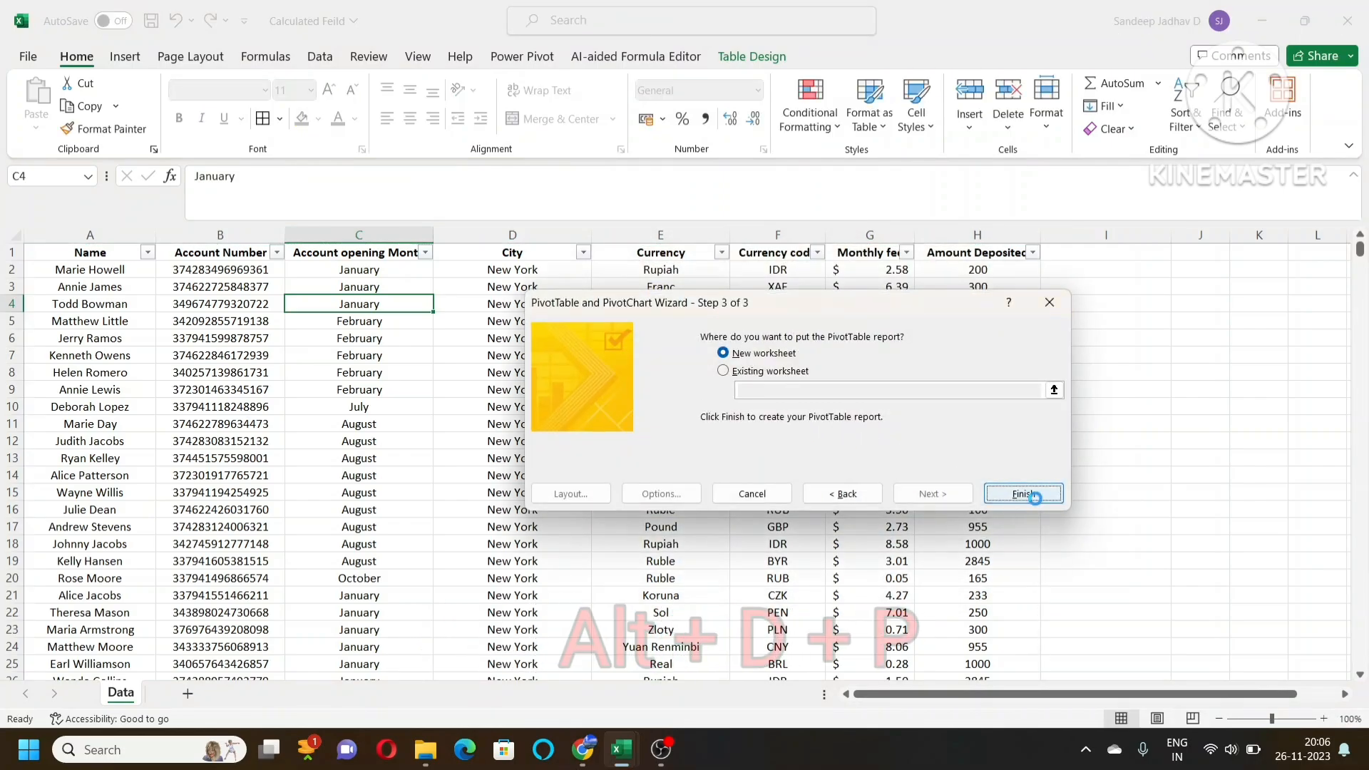
click(1028, 496)
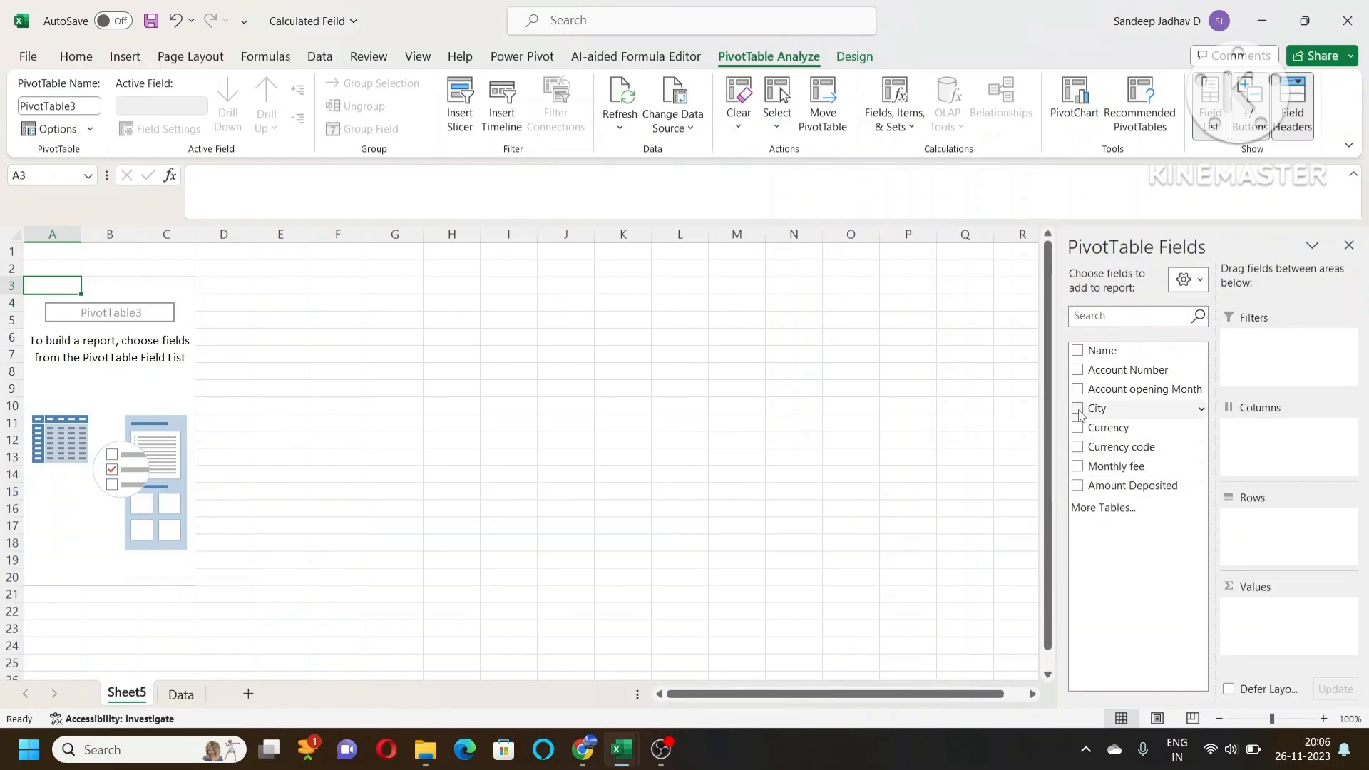
drag(1080, 415, 1256, 541)
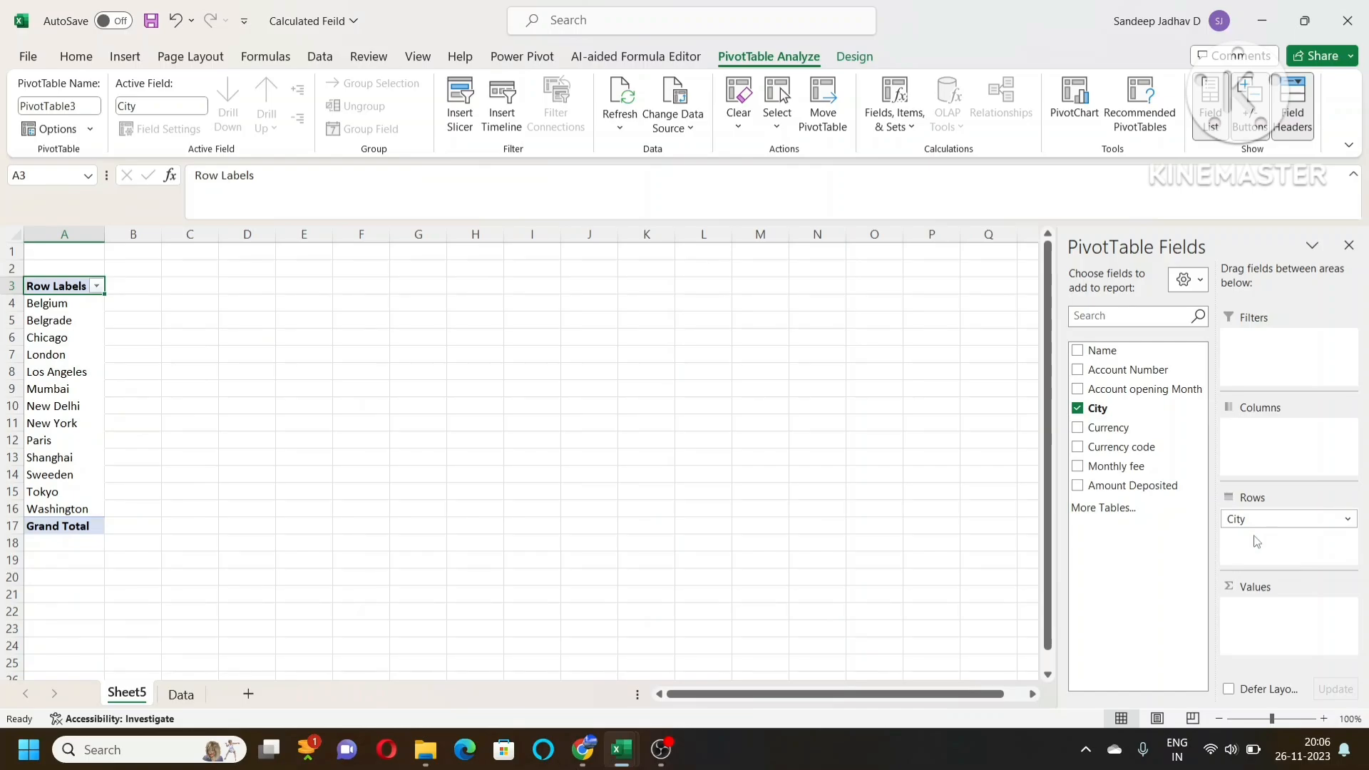
Step: Add Amount Deposited to the PivotTable's values and rename the row labels heading in A3 to City
click(1078, 490)
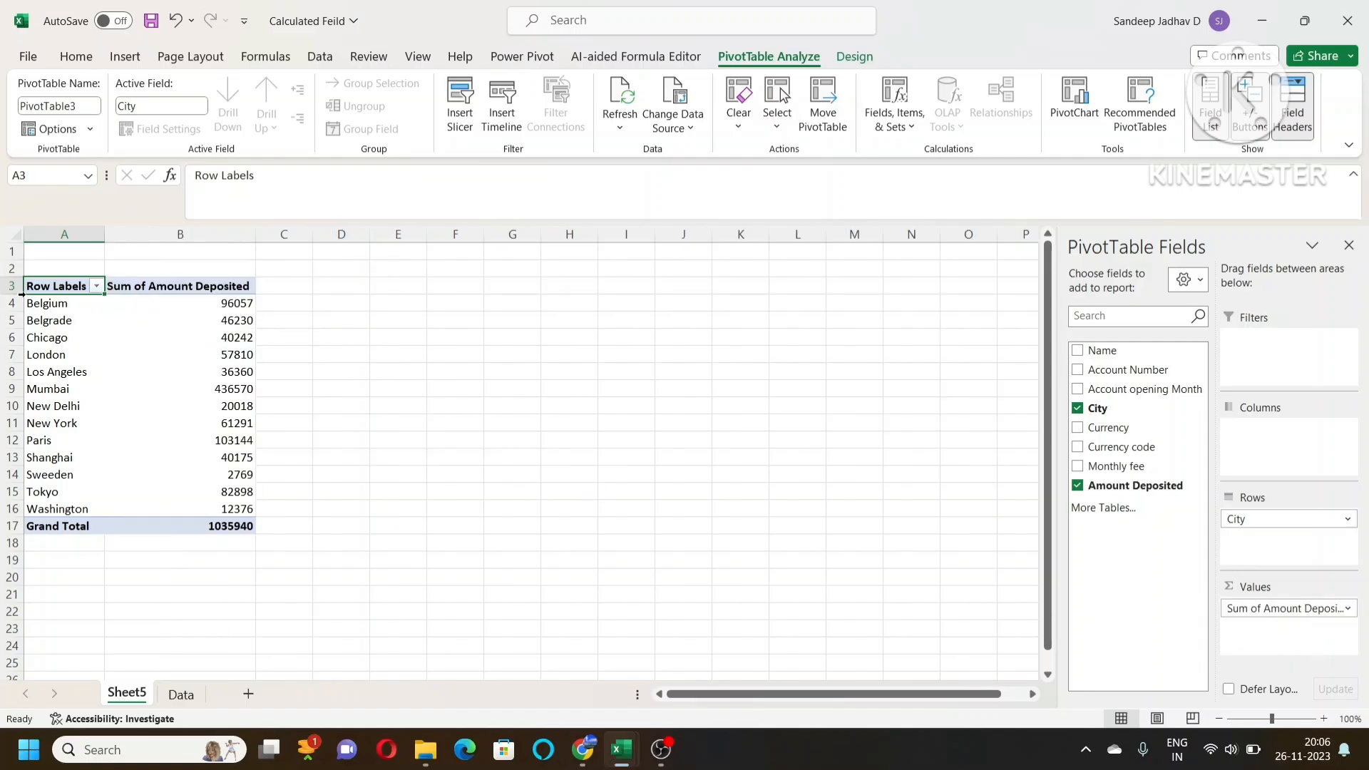
click(55, 308)
click(226, 305)
click(80, 286)
text(City)
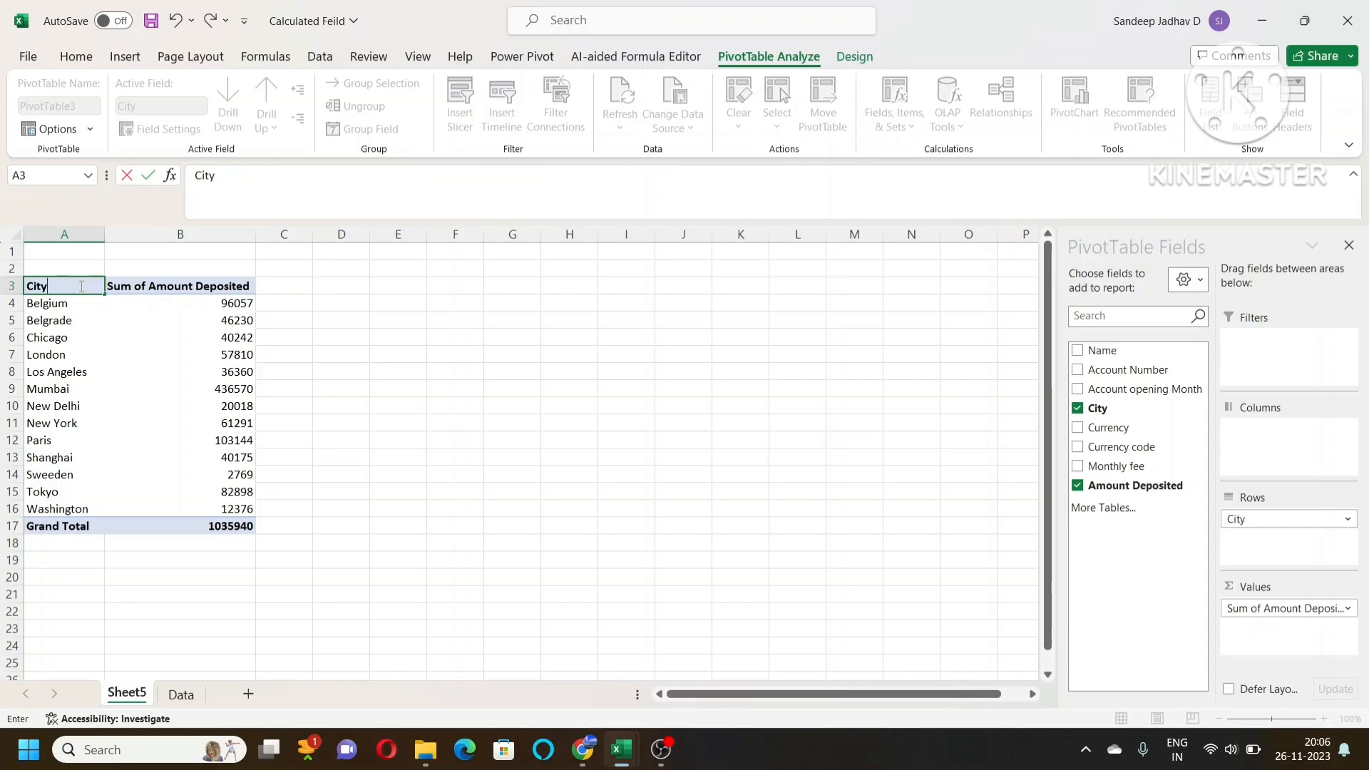
key(Tab)
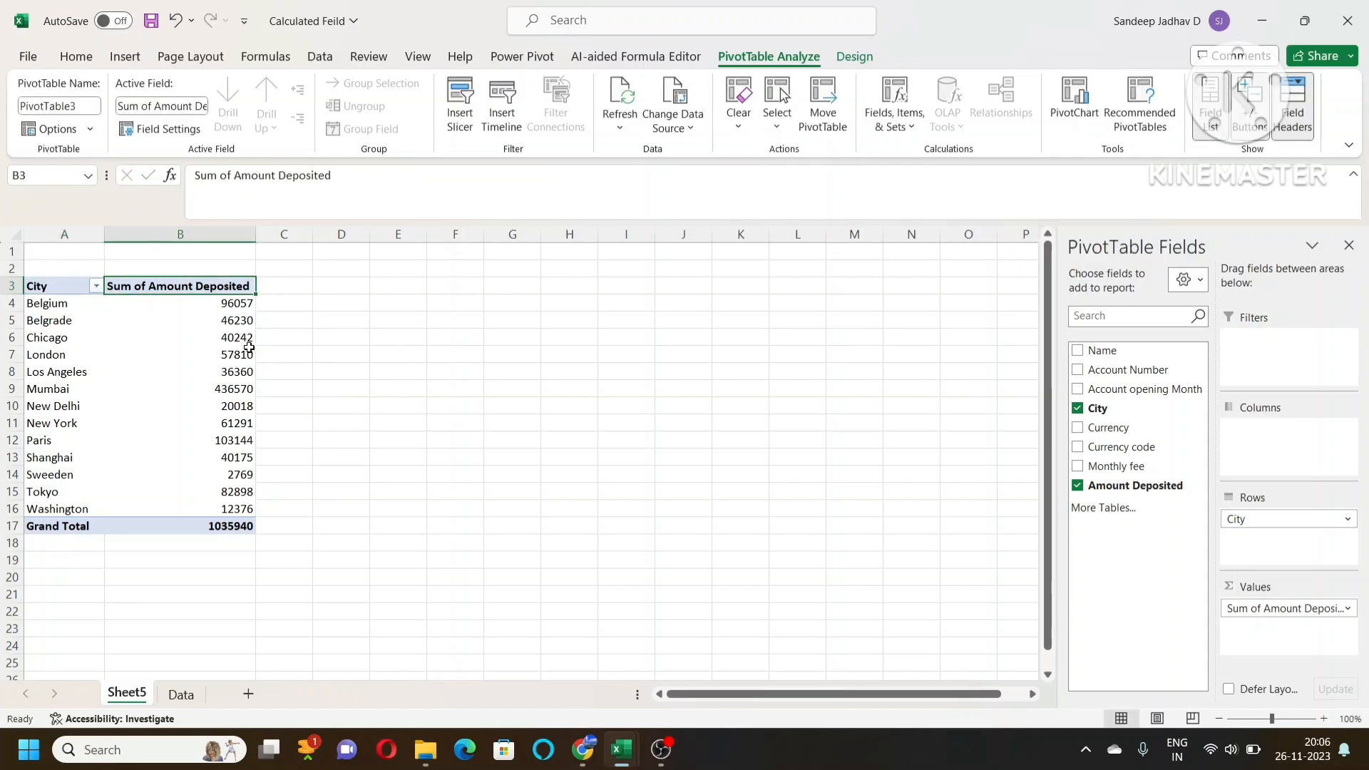
Step: Look over the deposit sums and city names in the PivotTable, and the empty cells beside the Belgium row
mouse_move(248, 342)
click(233, 321)
click(229, 368)
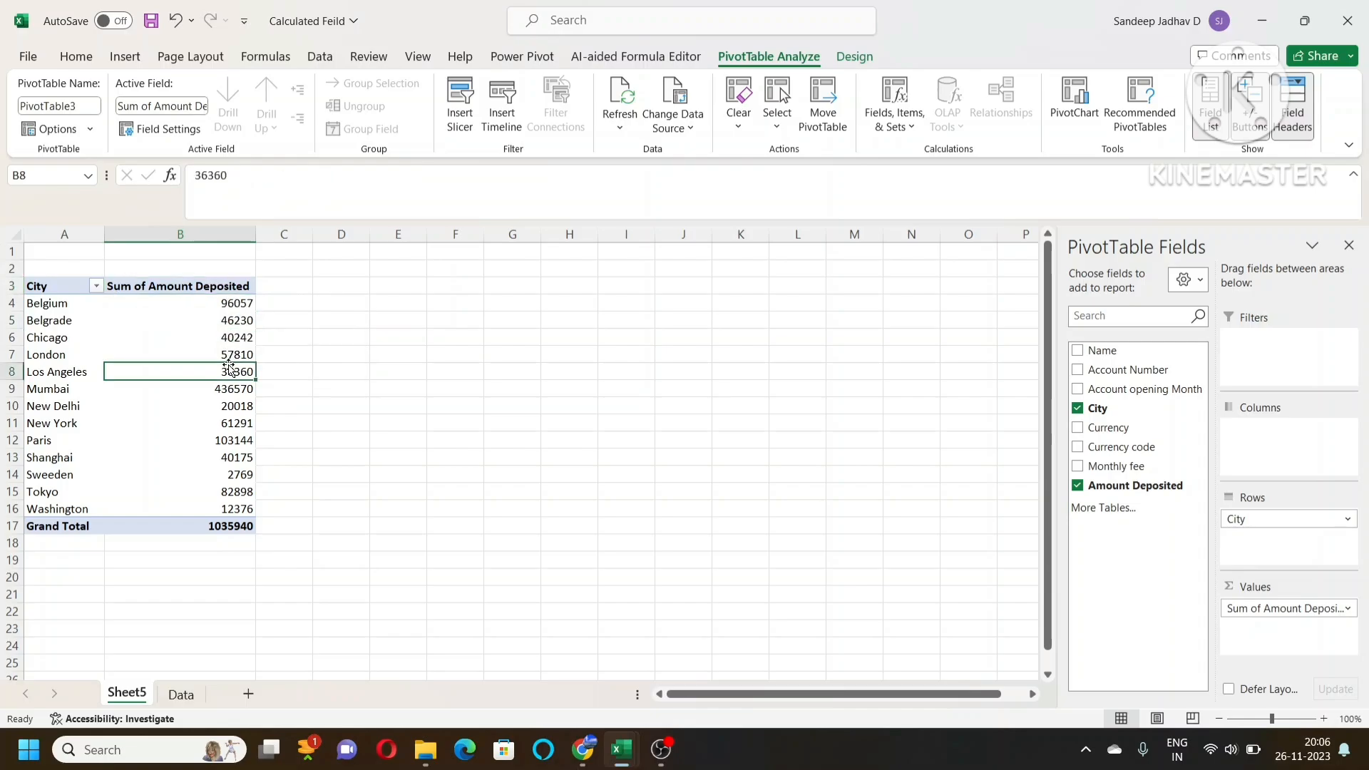
click(225, 303)
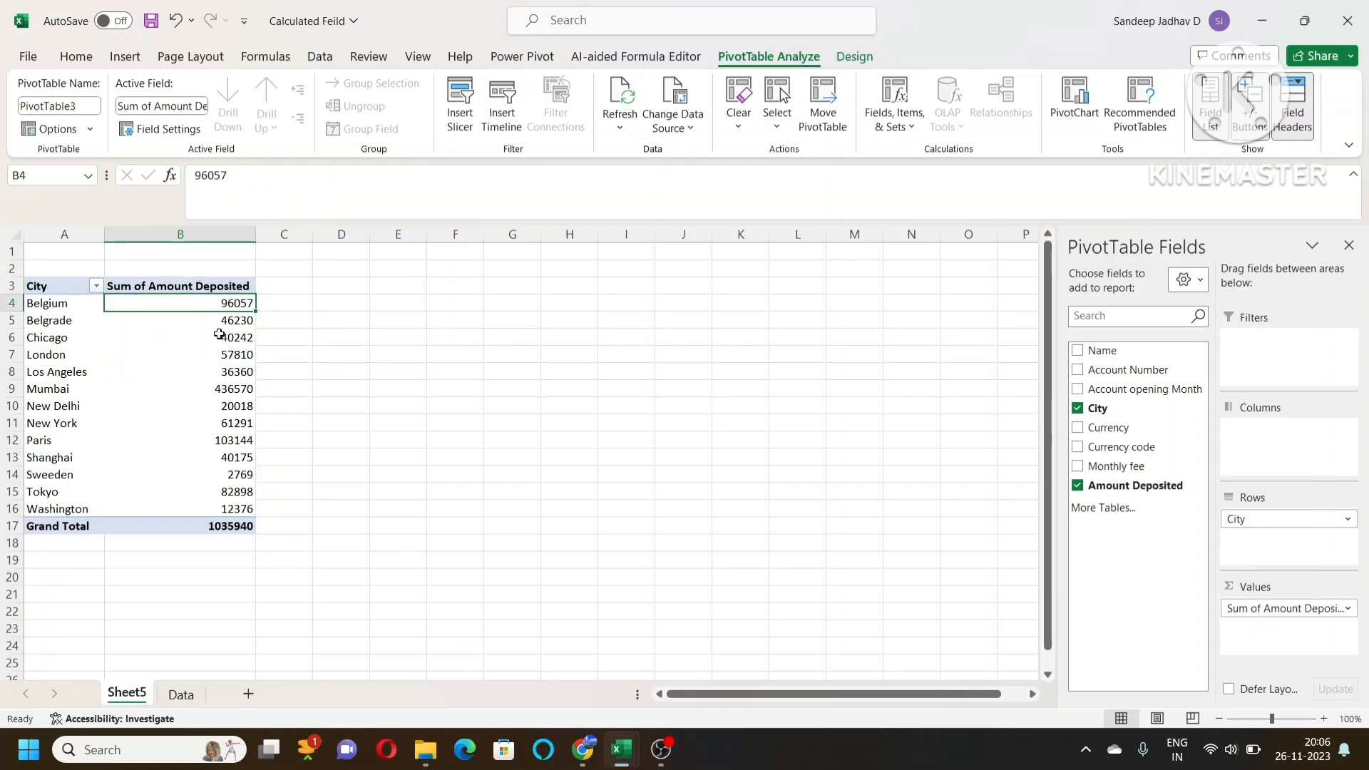
click(51, 303)
click(54, 321)
click(54, 355)
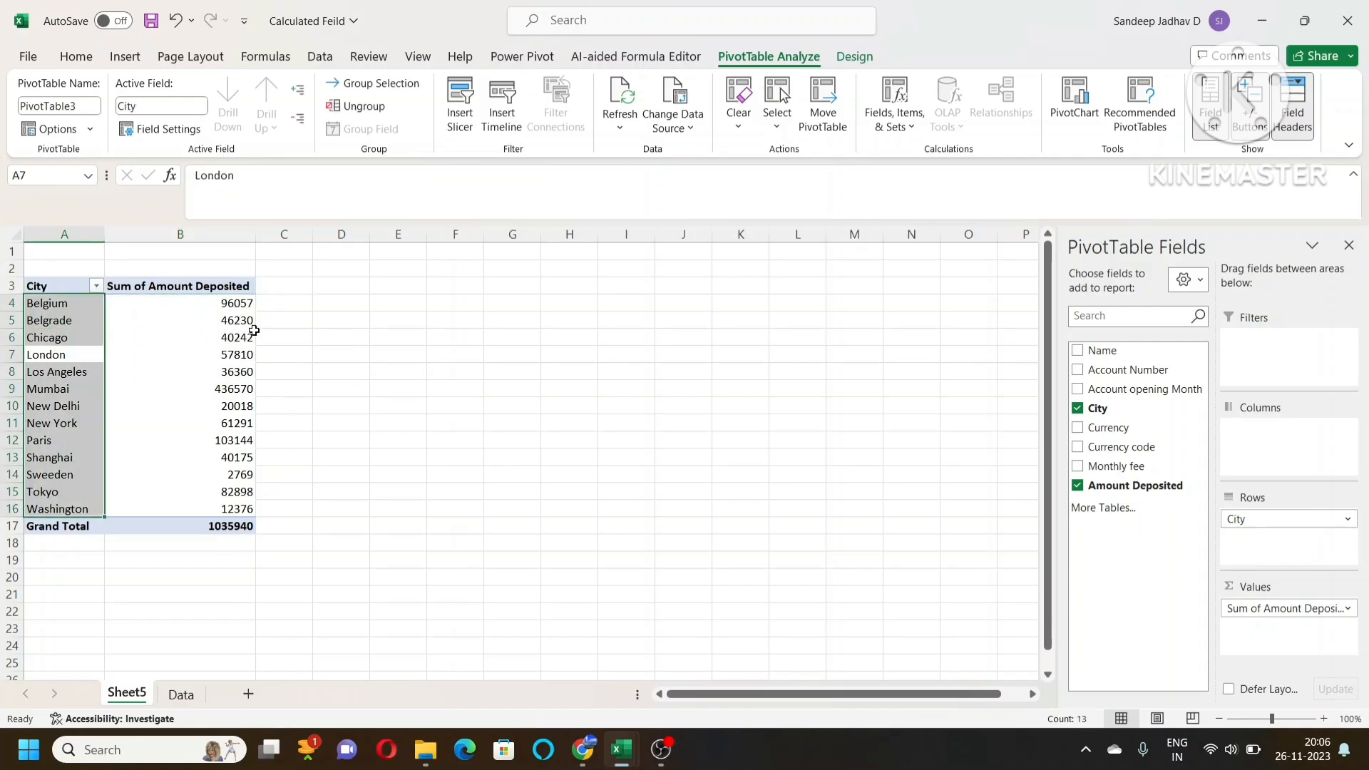
click(235, 303)
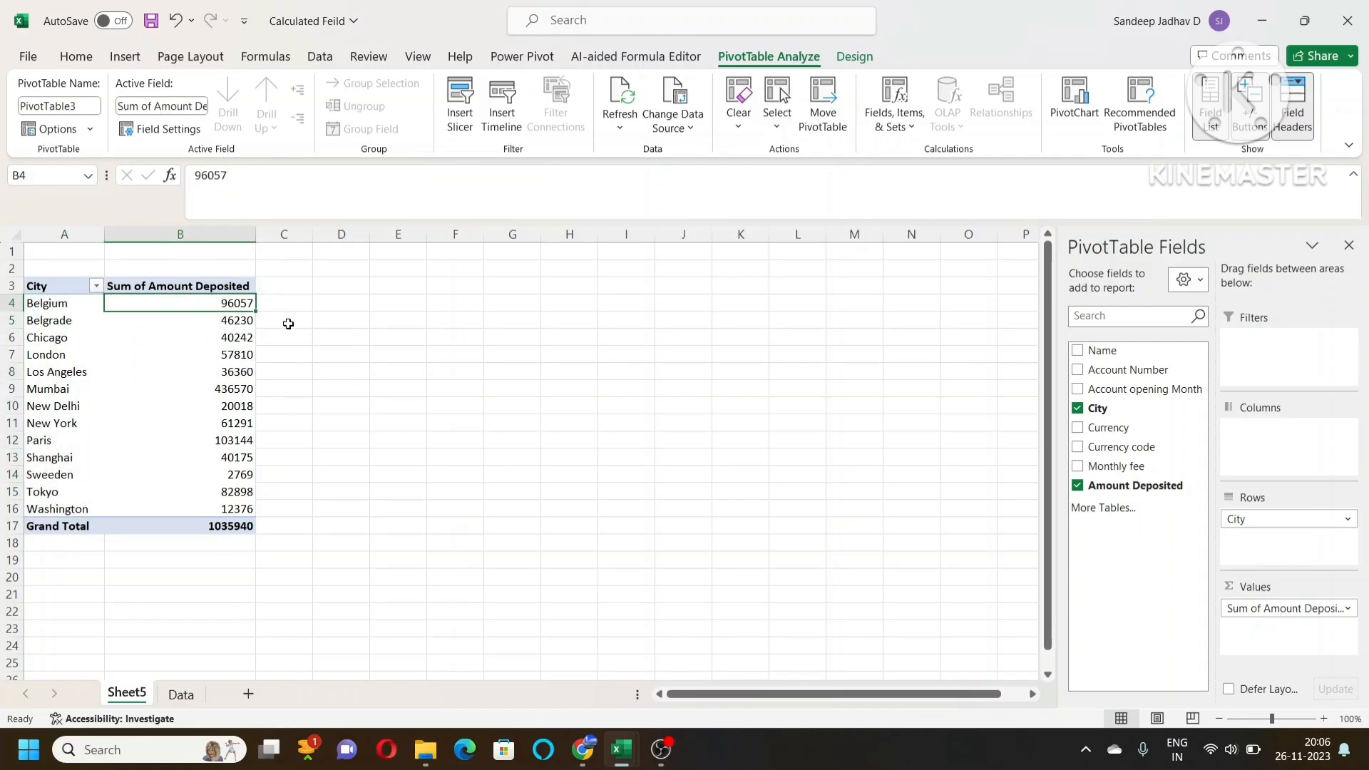
click(292, 286)
click(289, 304)
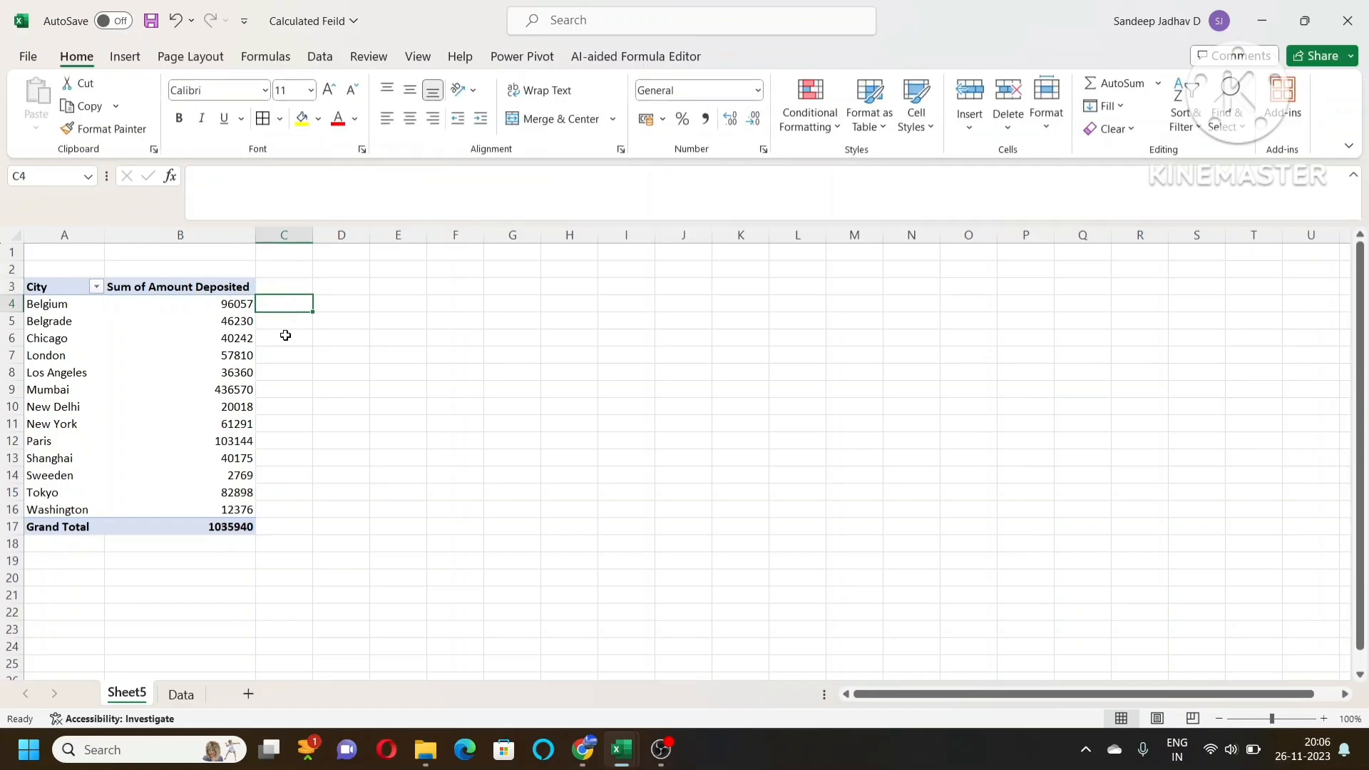
Step: Check the source table's columns on the Data sheet, and return to the Sum of Amount Deposited heading on Sheet5
click(182, 696)
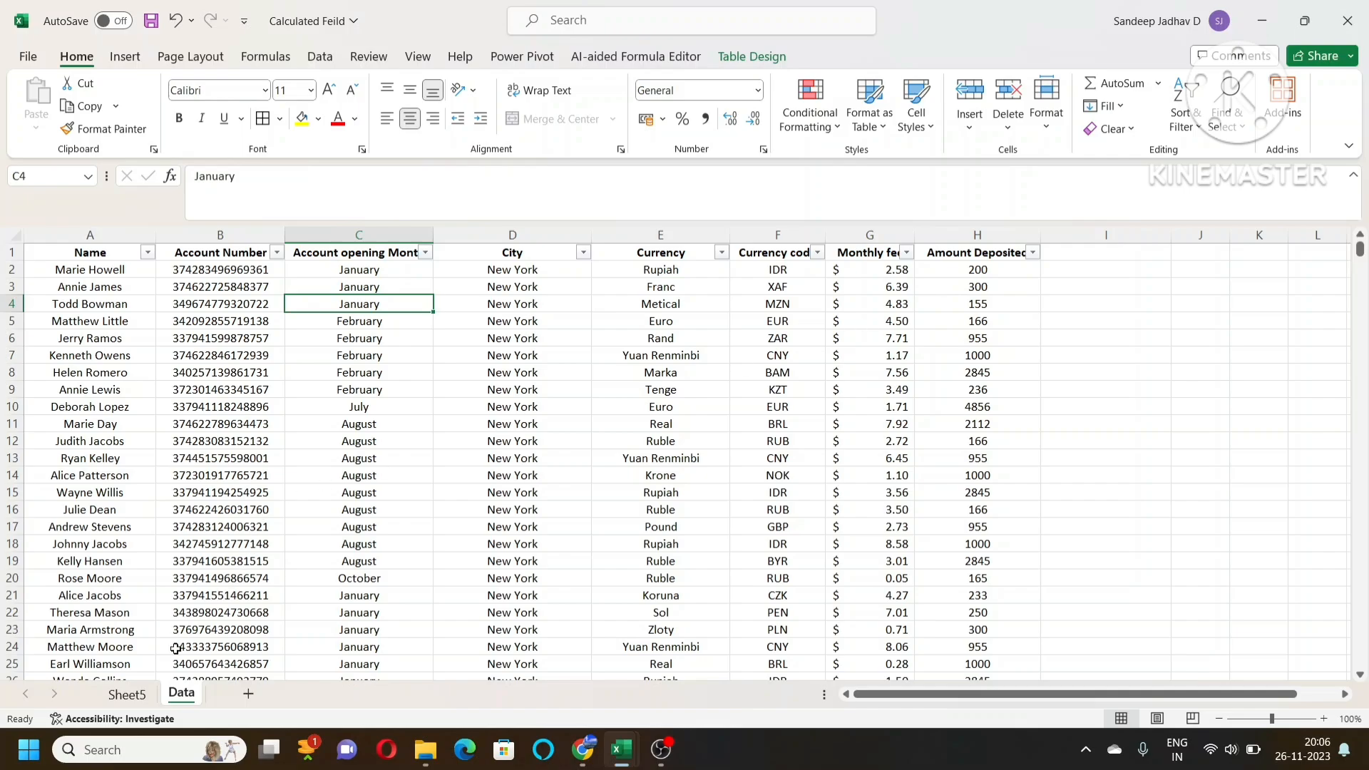
click(126, 693)
mouse_move(210, 343)
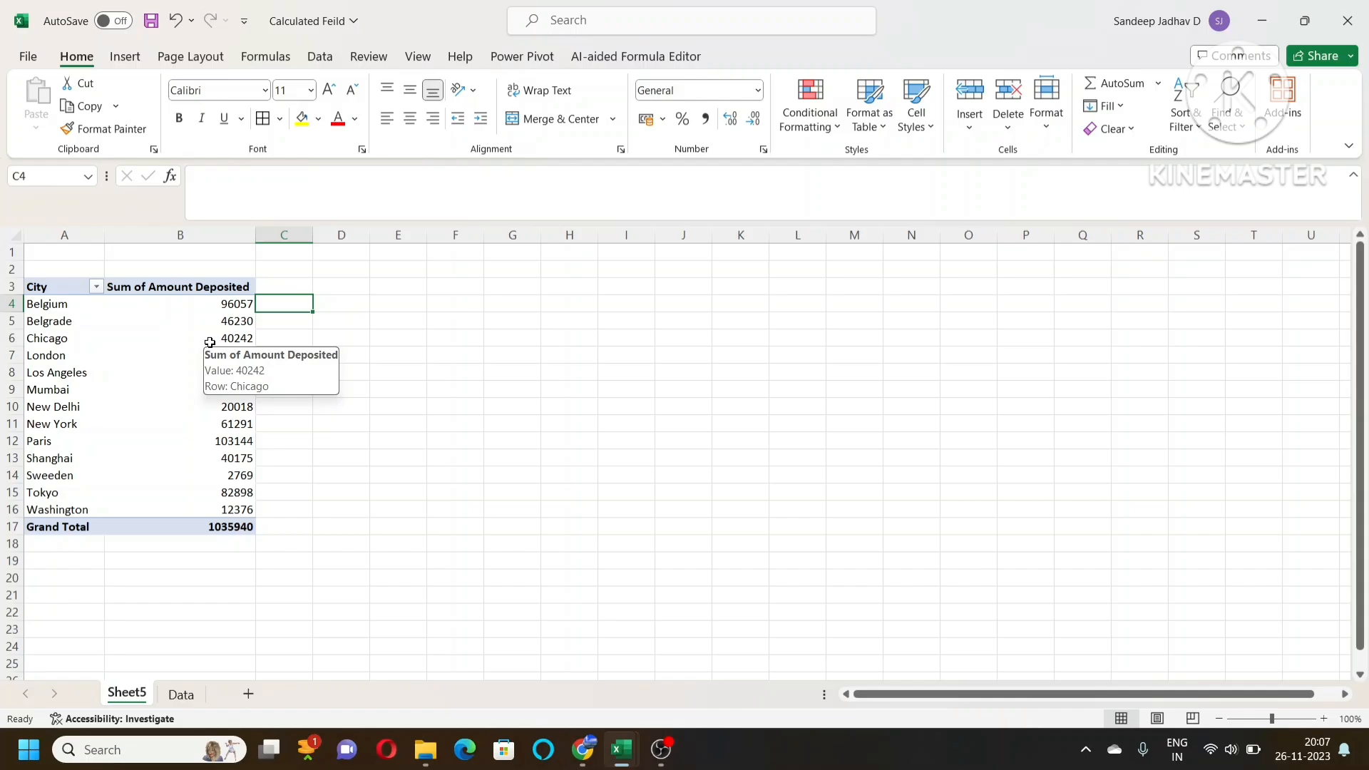
click(202, 291)
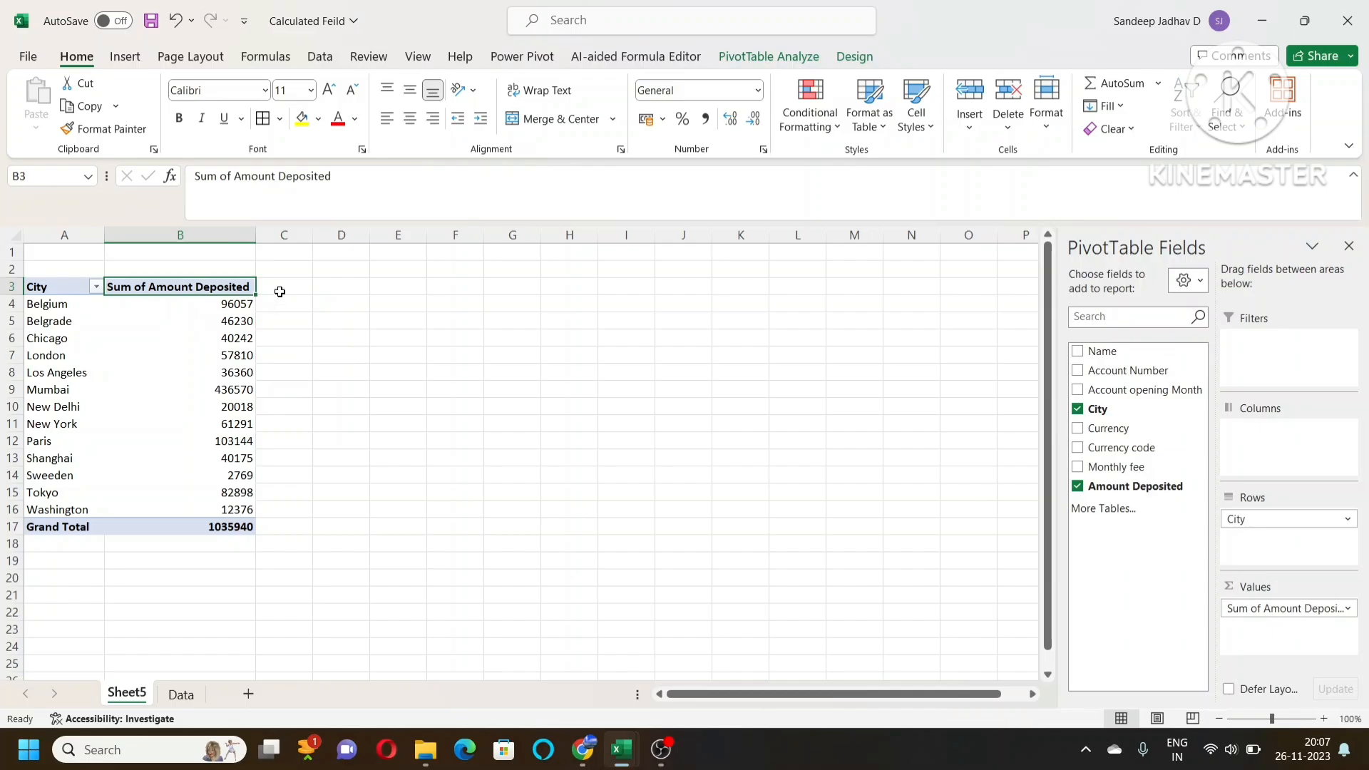
click(223, 323)
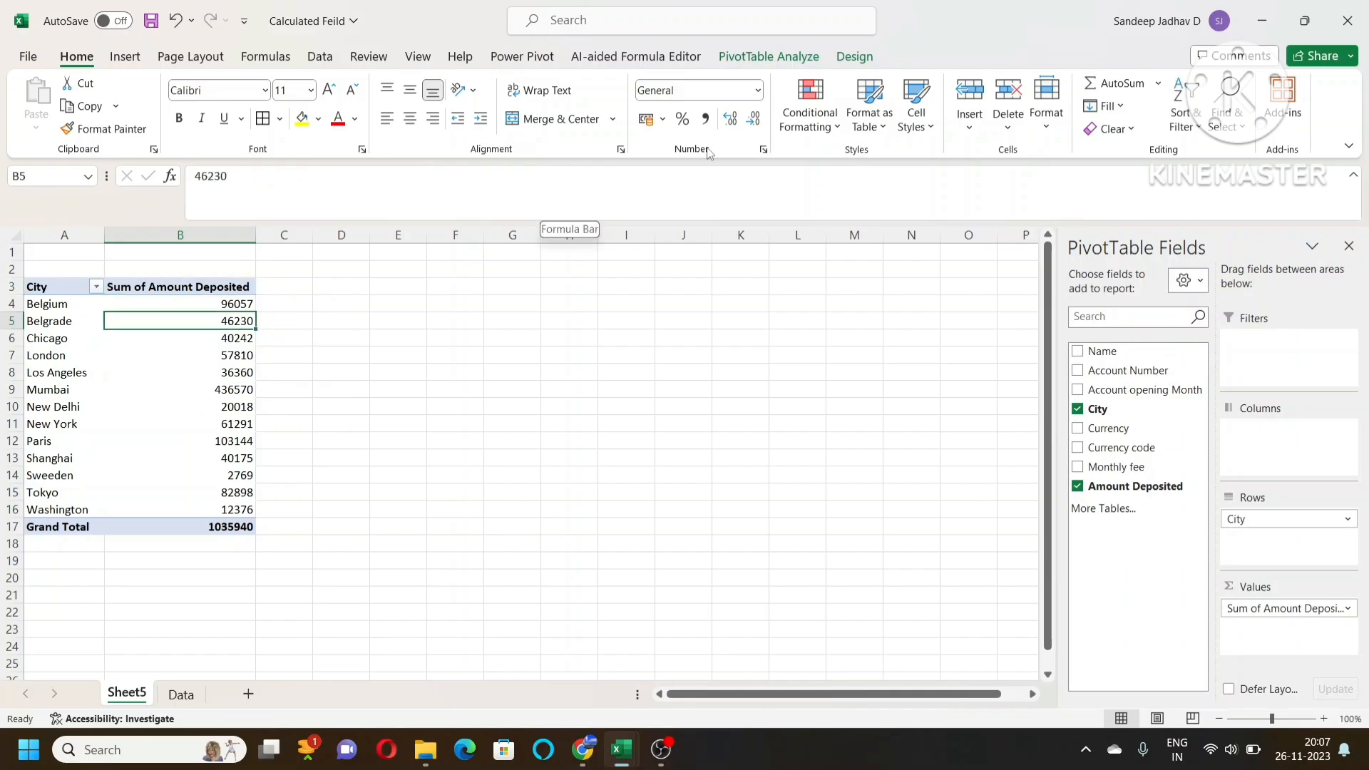
click(756, 60)
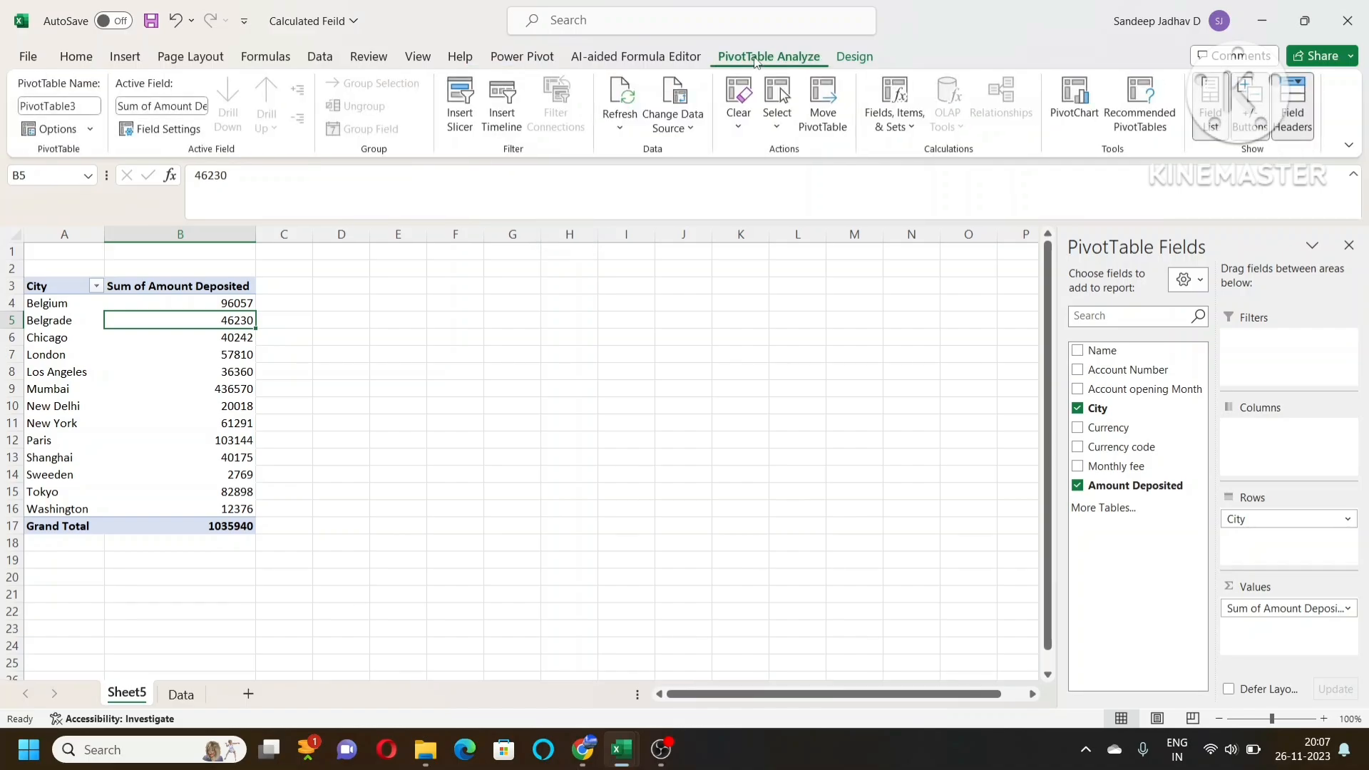
click(897, 129)
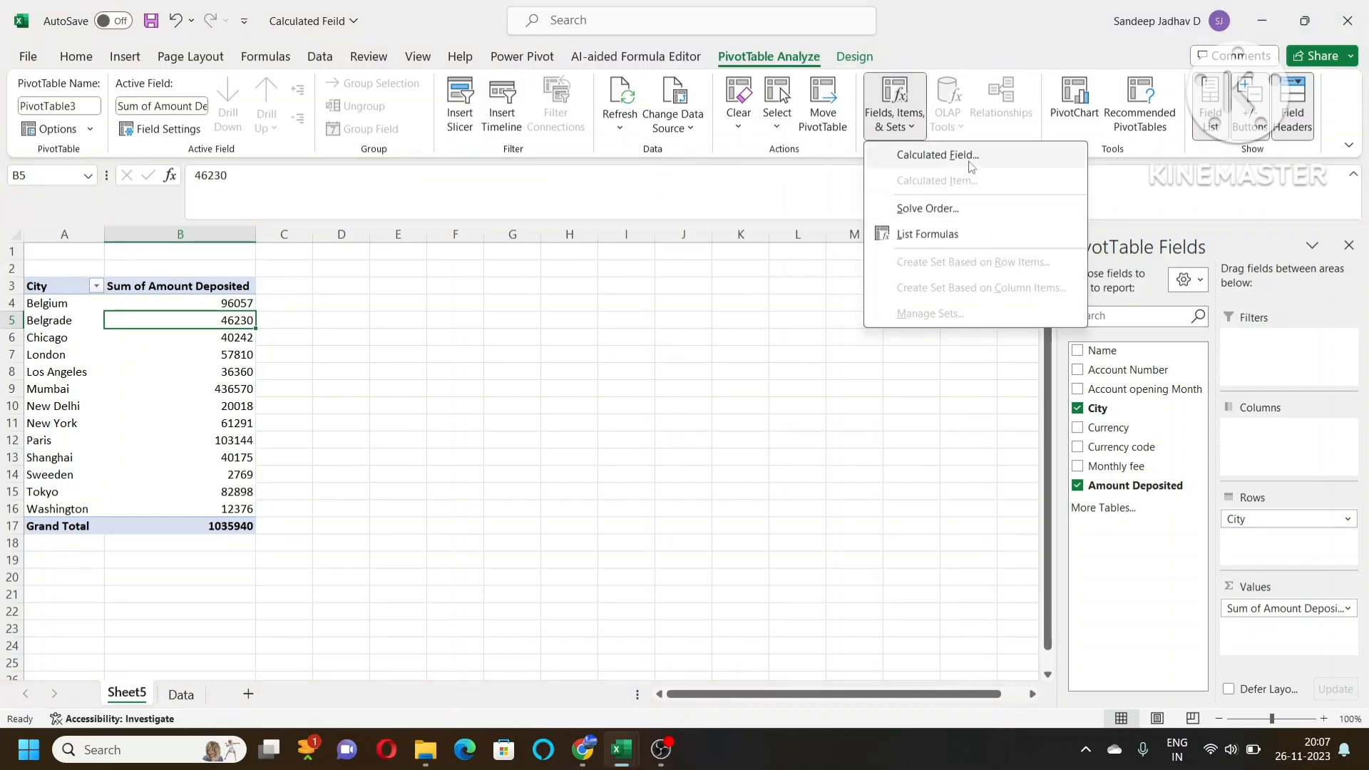
click(421, 286)
Step: Examine the Sum of Amount Deposited heading and the deposit sums from Belgium down to Tokyo
click(230, 285)
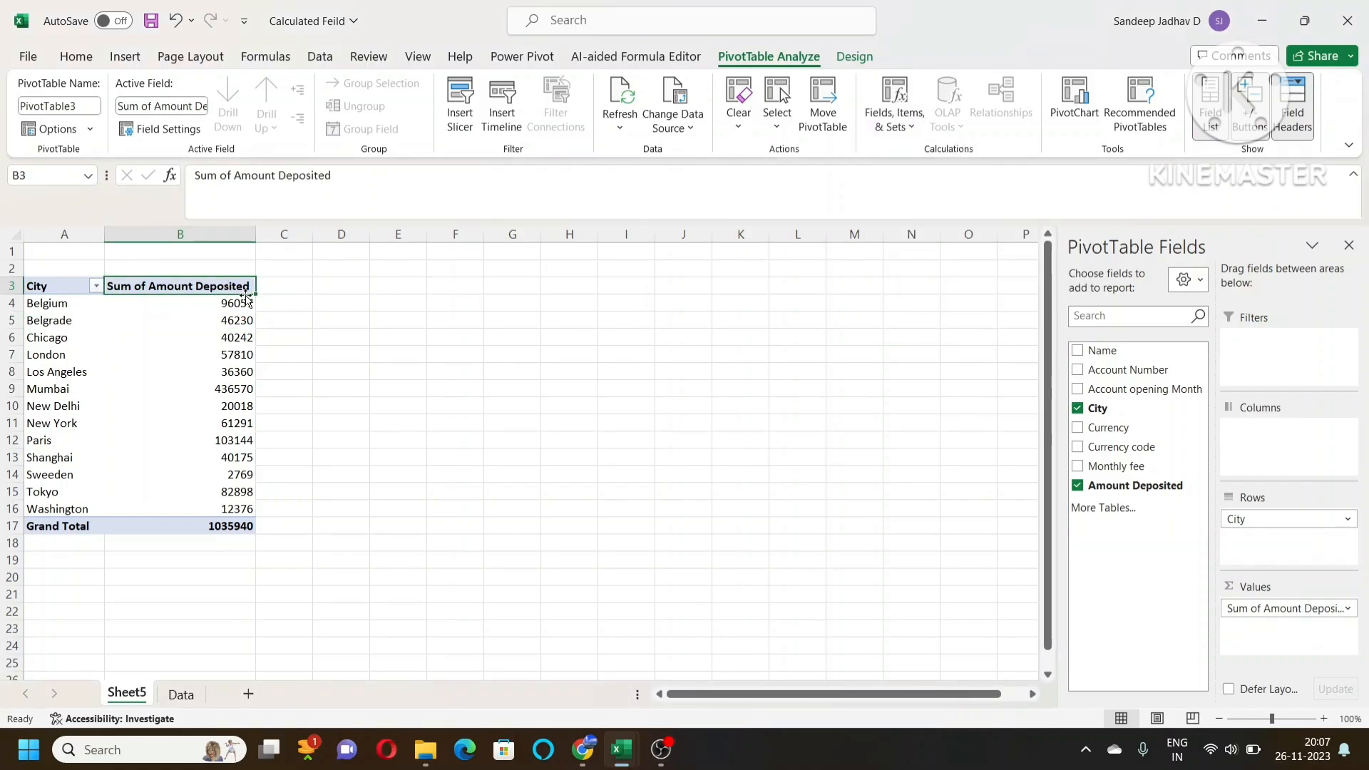
mouse_move(232, 300)
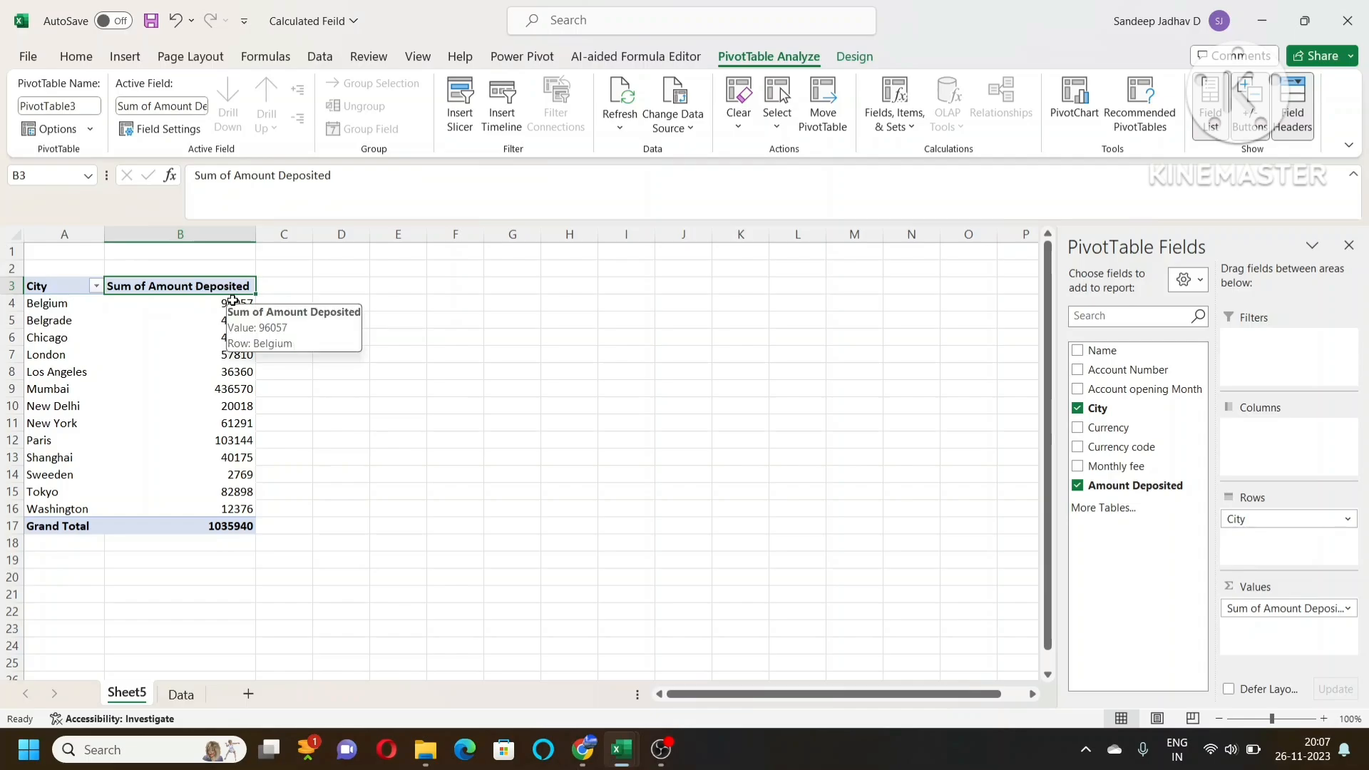
drag(233, 300, 217, 492)
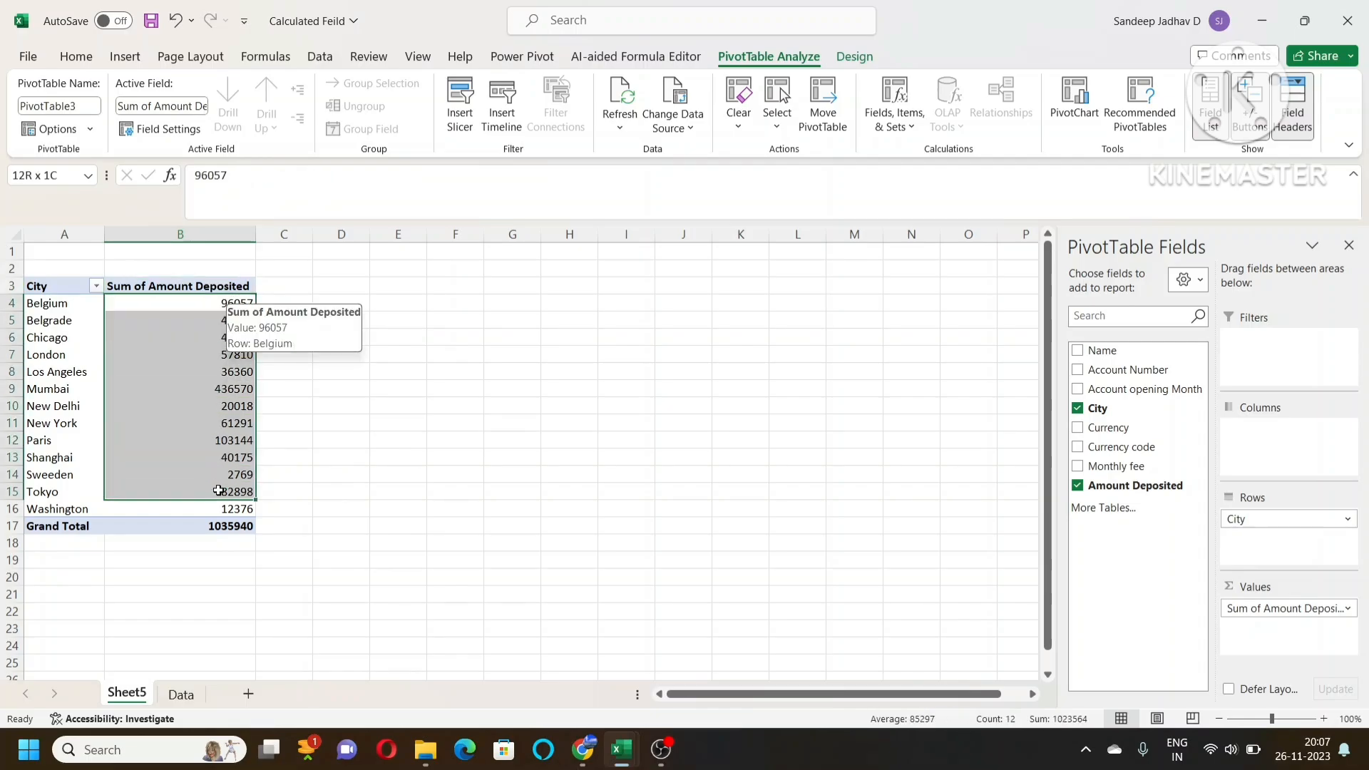
click(211, 303)
drag(212, 303, 211, 471)
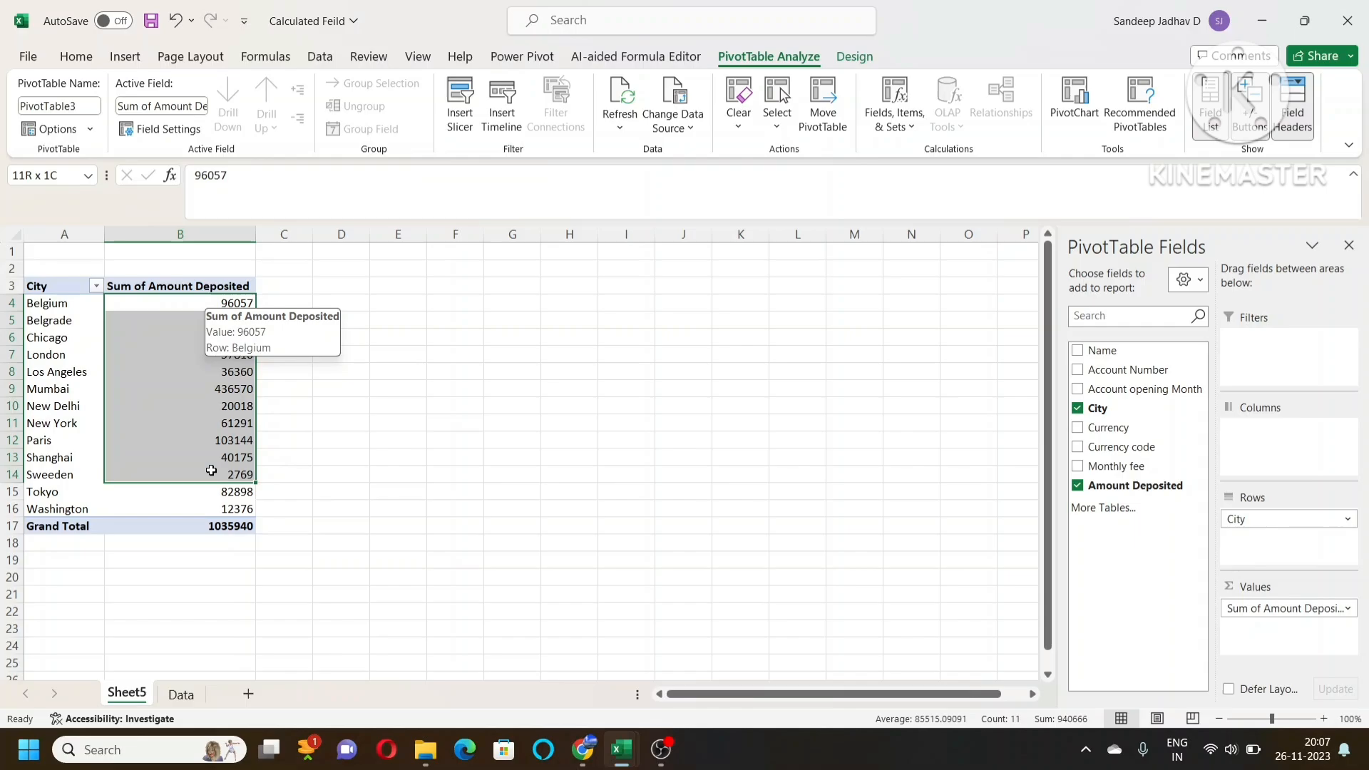
click(221, 286)
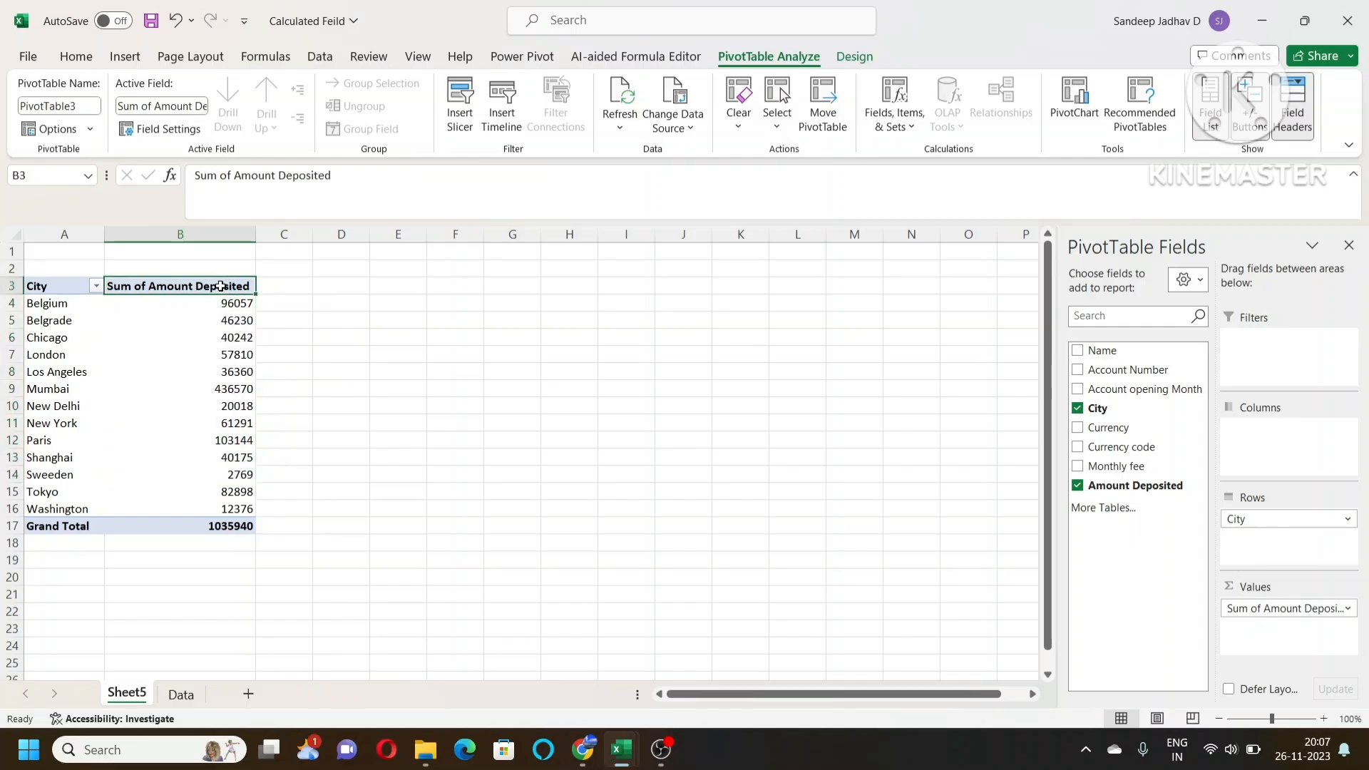
Step: Go through the city rows in the PivotTable, including Belgium, Belgrade, London, New Delhi and Shanghai
click(44, 306)
click(47, 321)
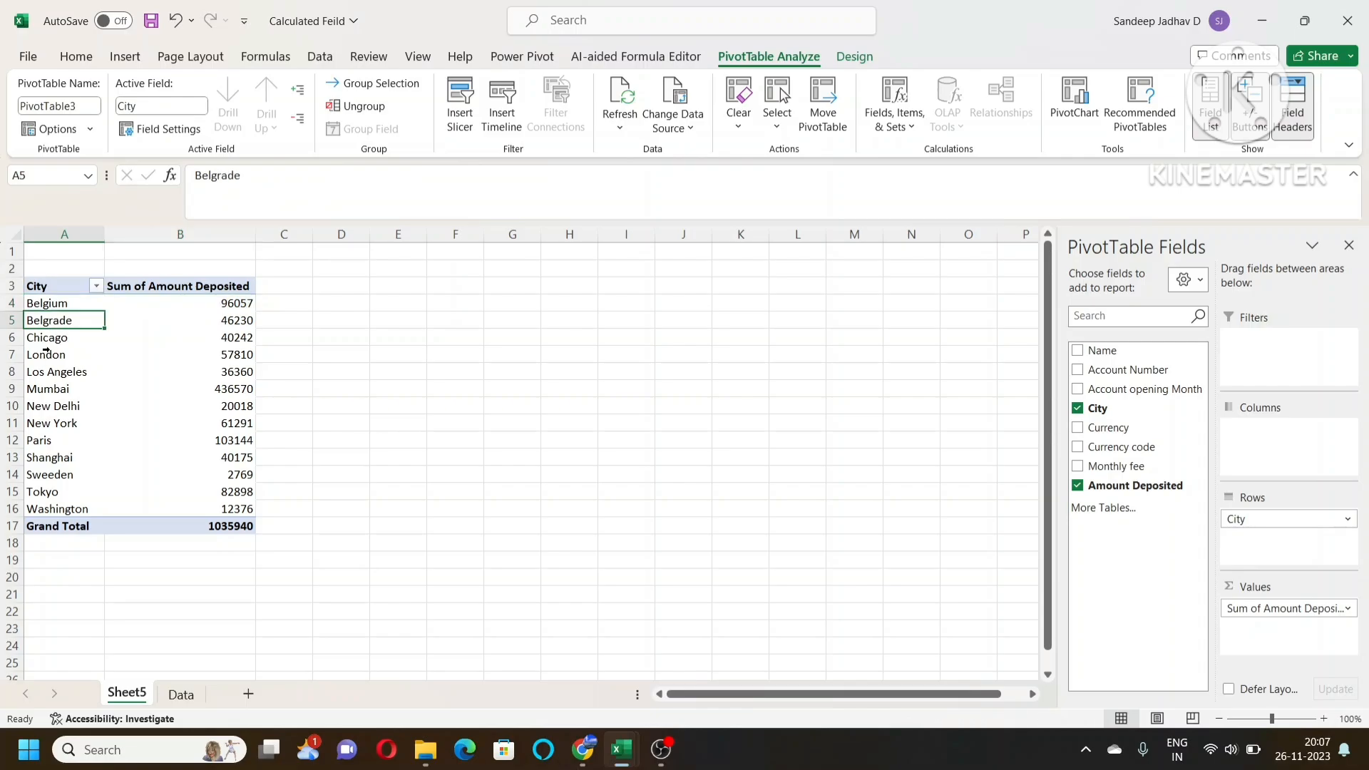
click(45, 354)
click(47, 405)
click(46, 457)
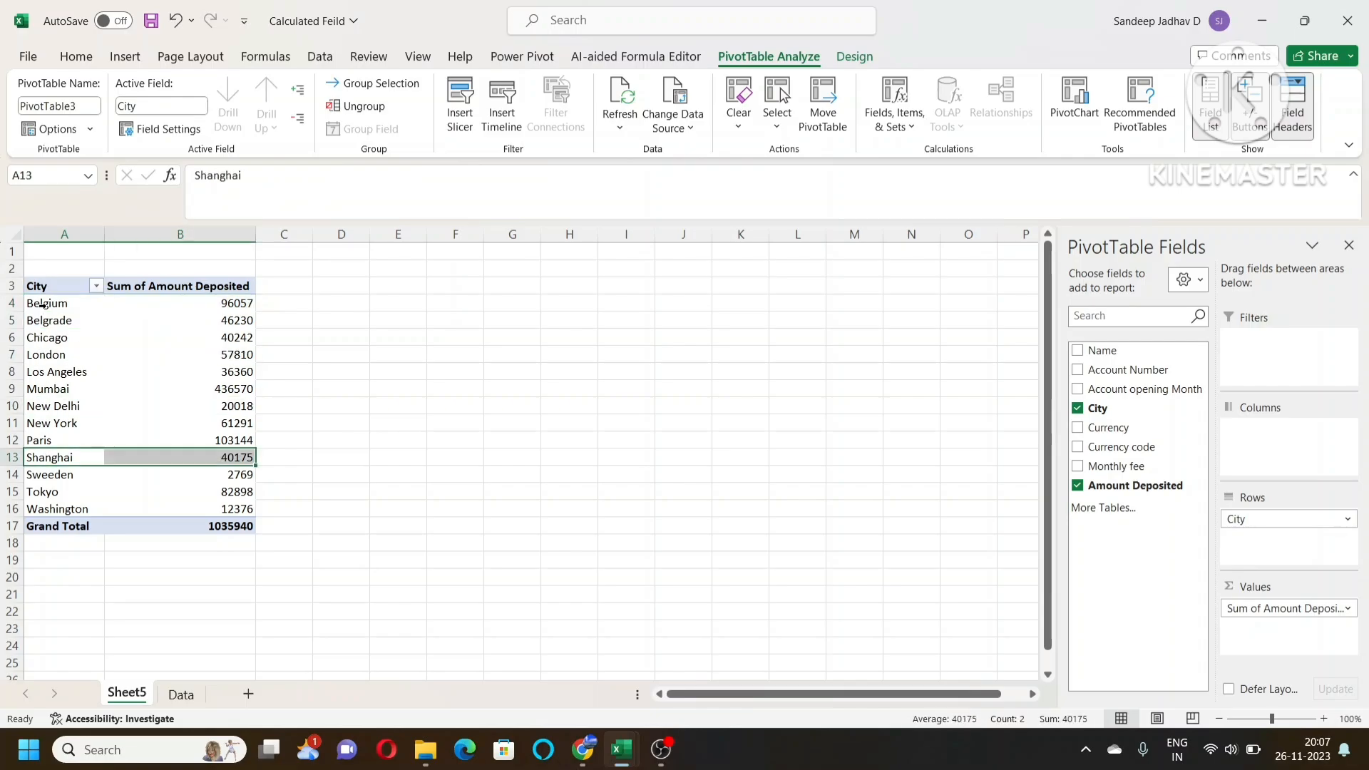
click(42, 305)
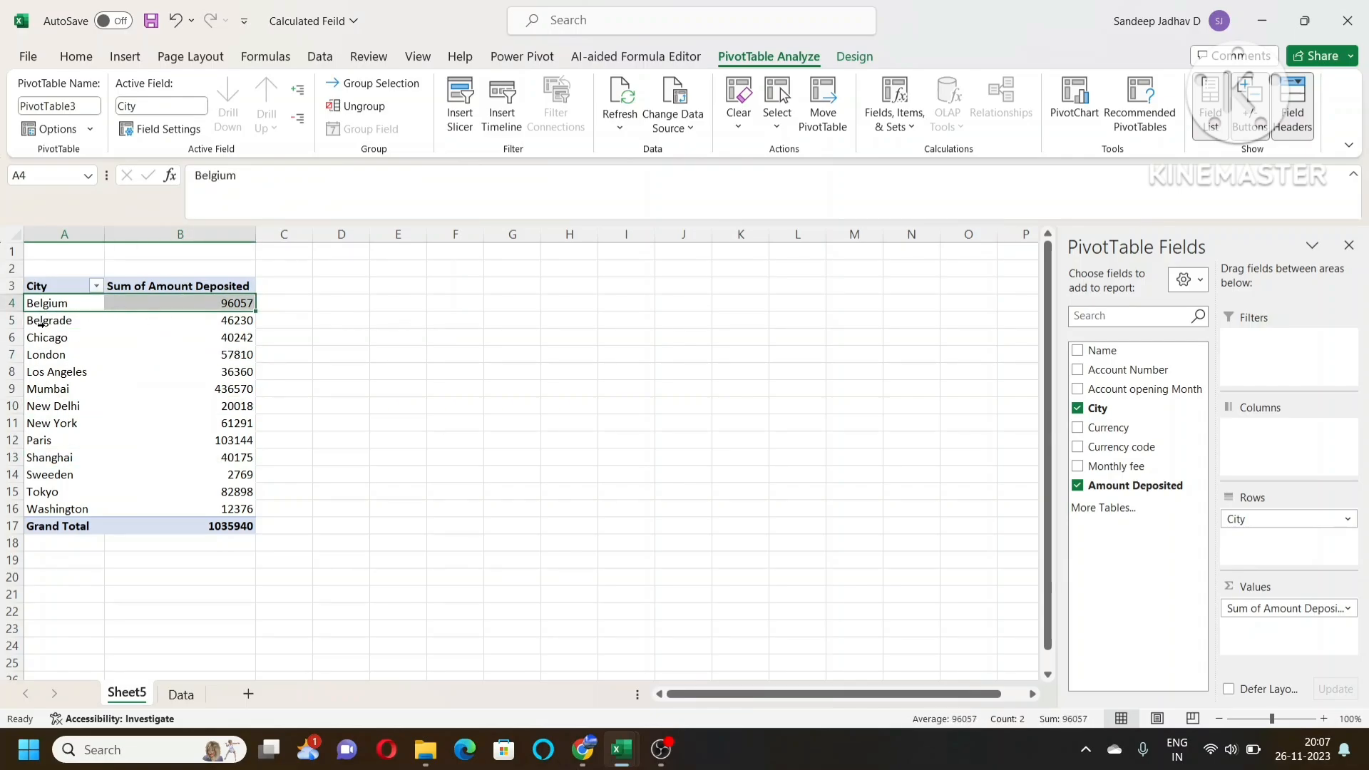
click(58, 322)
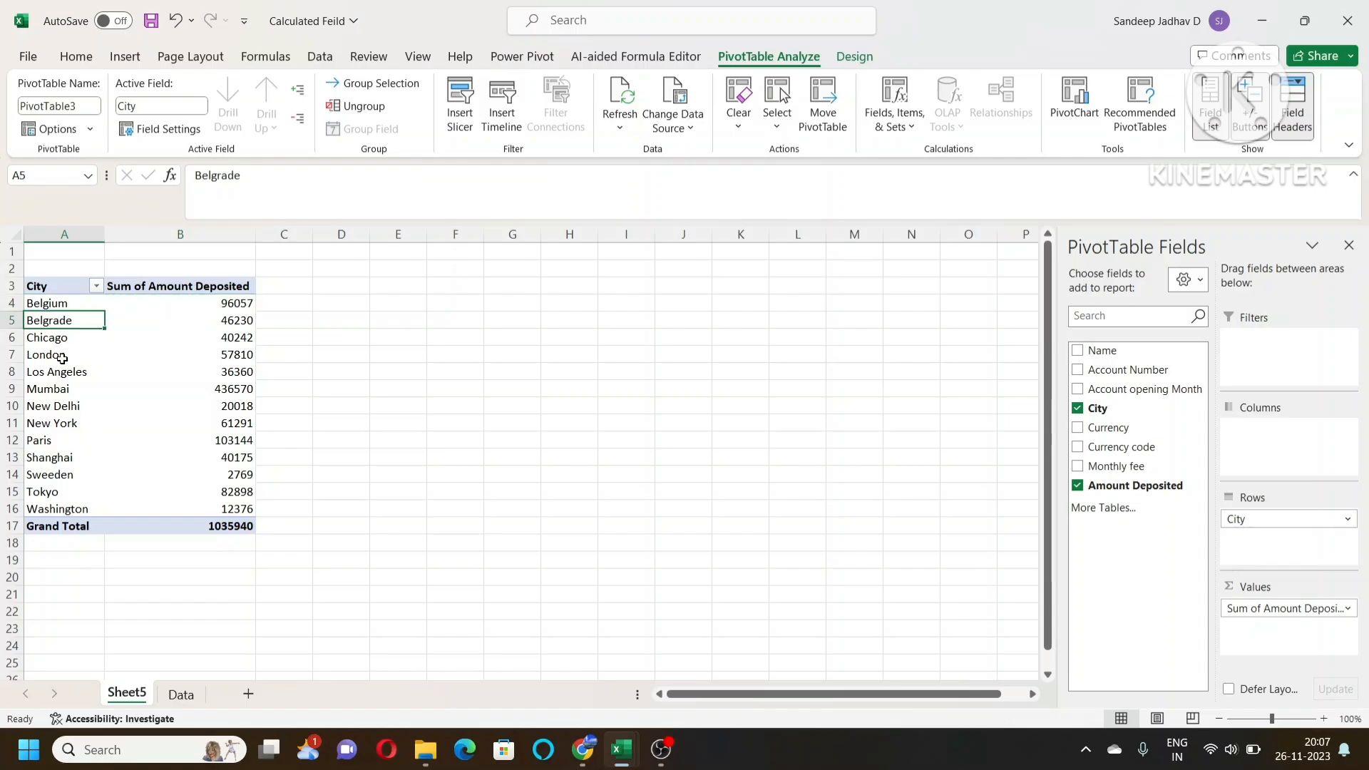
Step: Start a new calculated field in the PivotTable and name it Commission
click(204, 289)
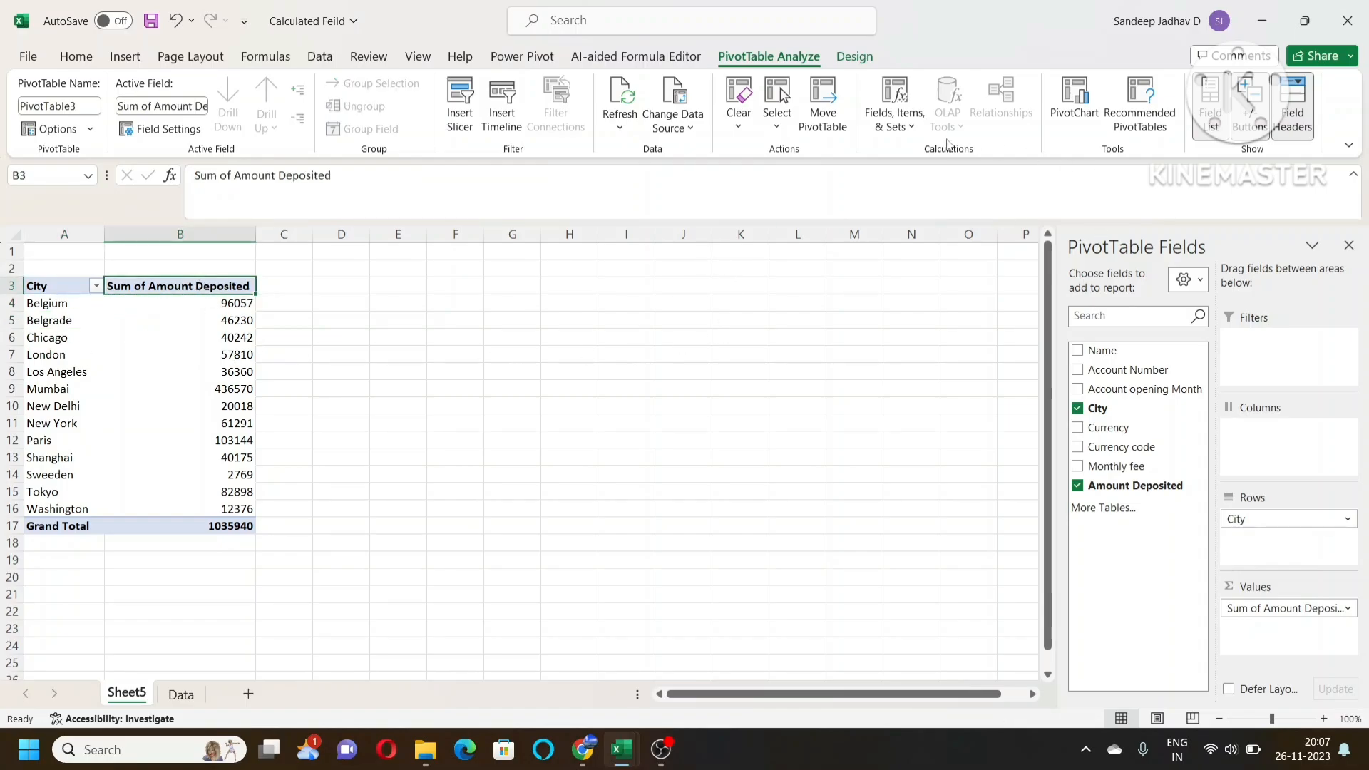
click(895, 107)
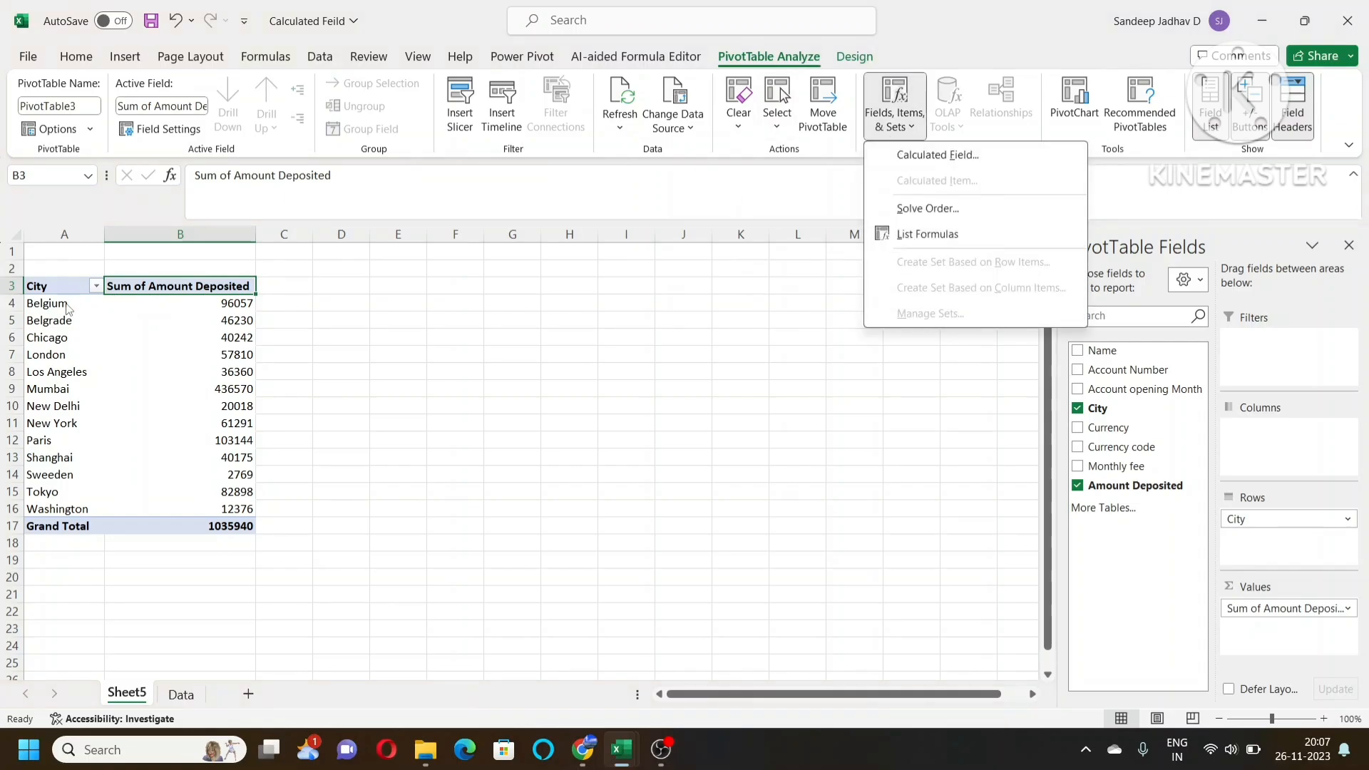
click(964, 155)
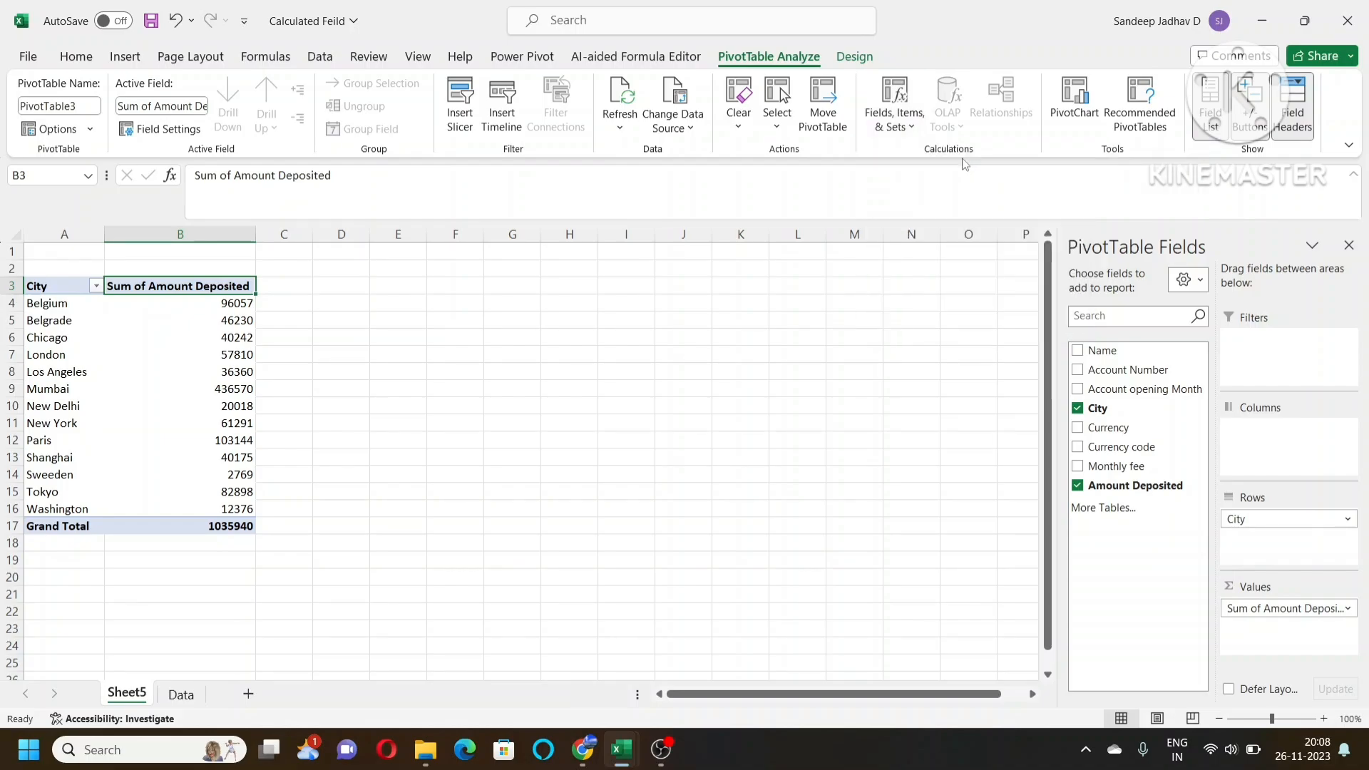
drag(785, 268, 606, 260)
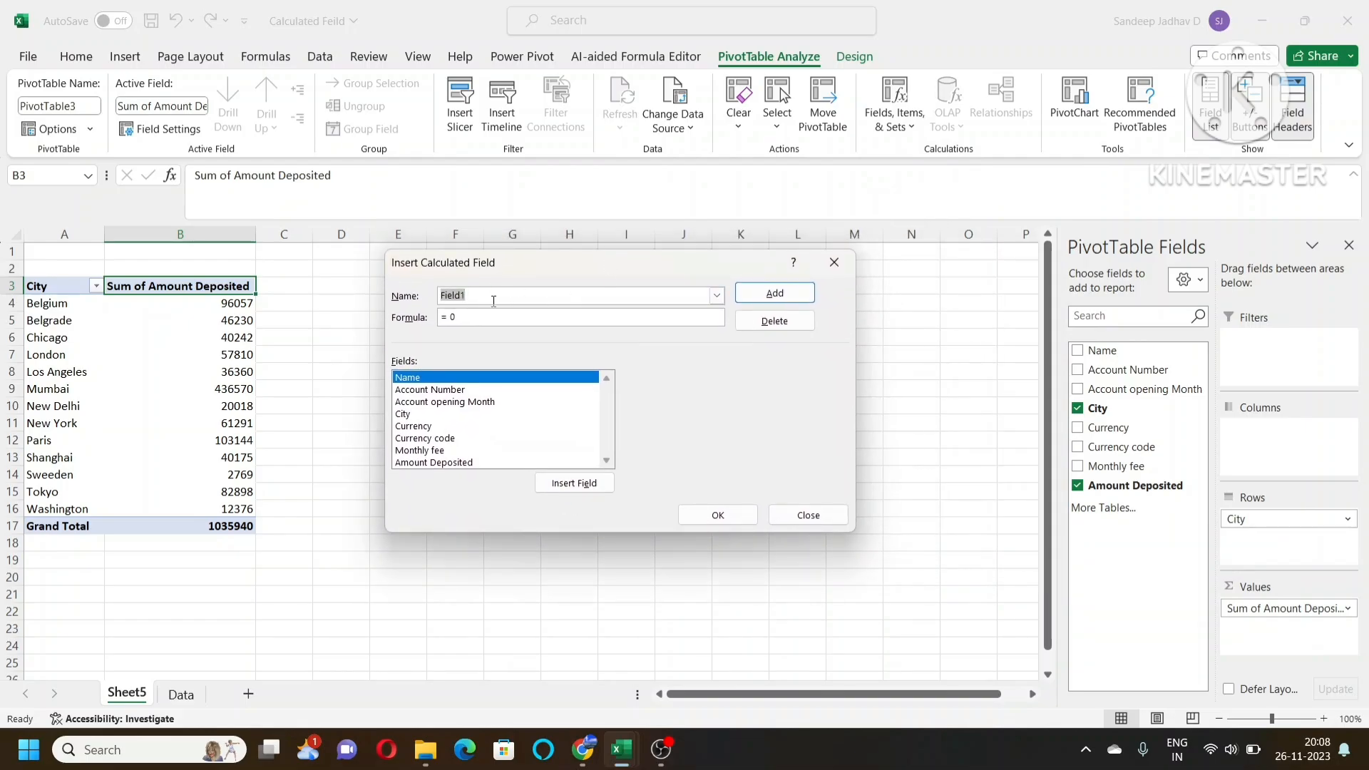
text(Commission)
Step: Set the Commission formula to = 'Amount Deposited'*10% and add the calculated field to the PivotTable
click(478, 319)
key(BackSpace)
key(BackSpace)
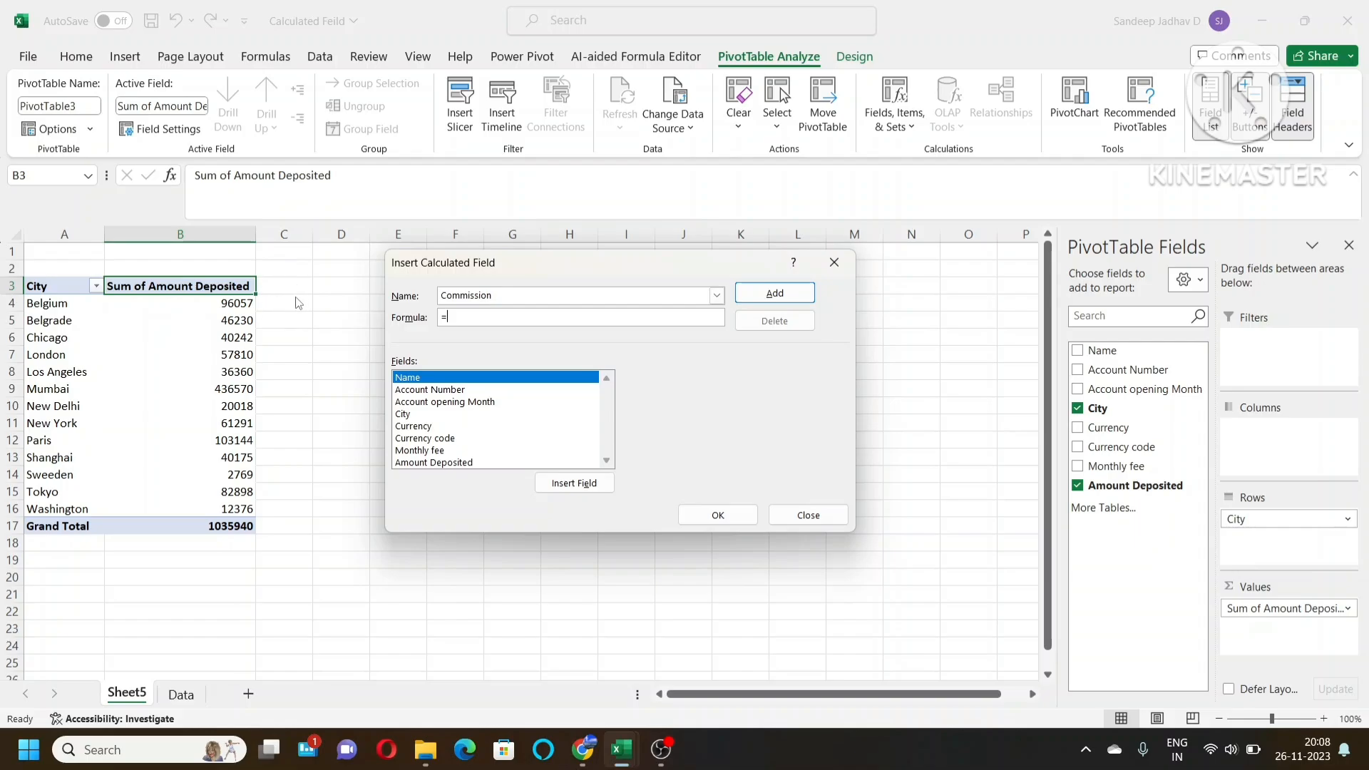
click(460, 464)
click(569, 488)
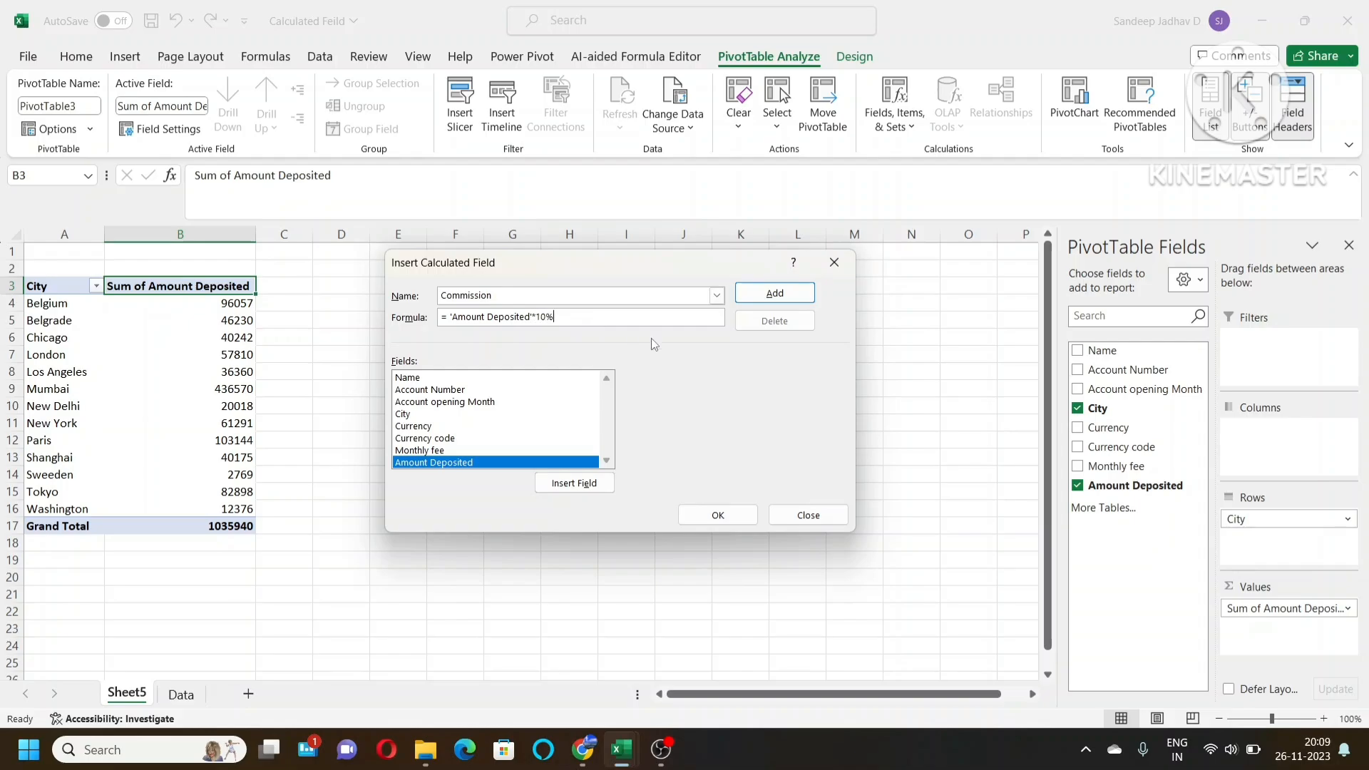
click(789, 307)
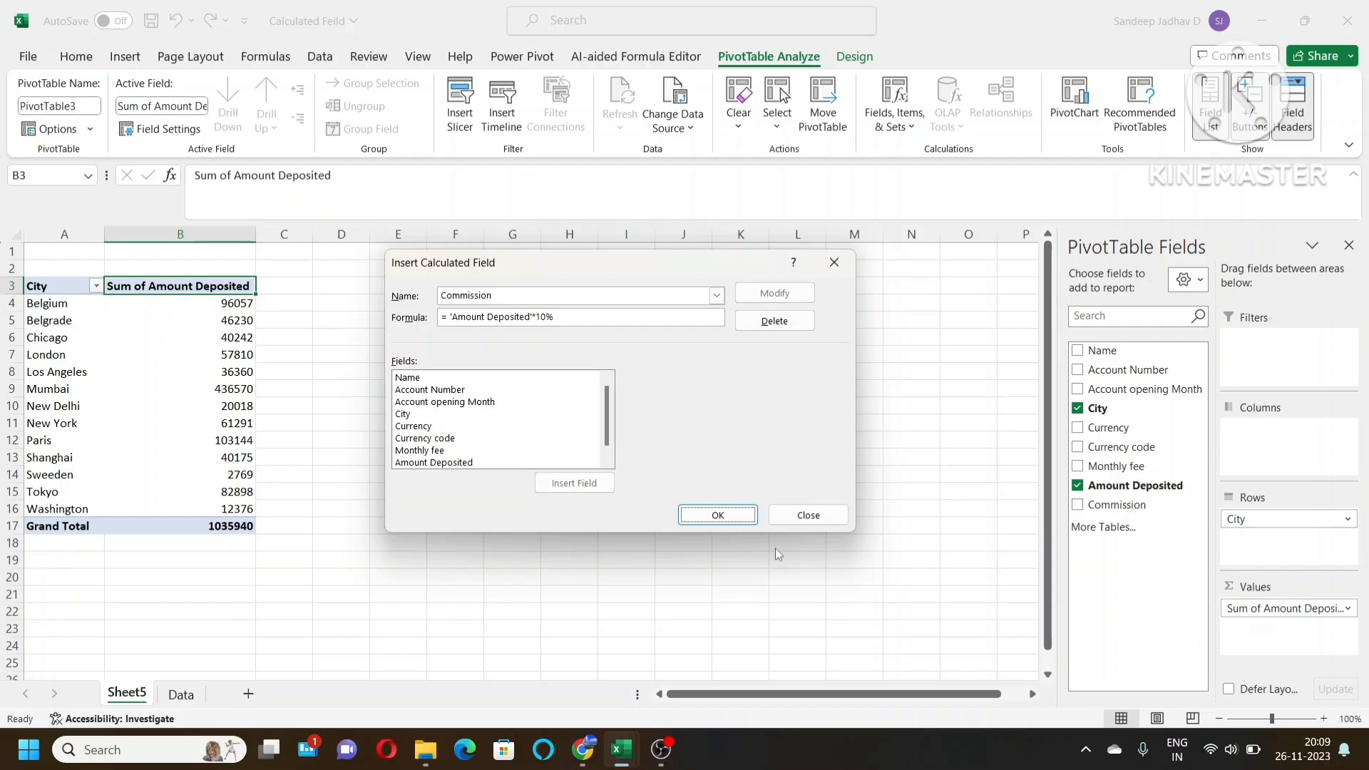
click(716, 516)
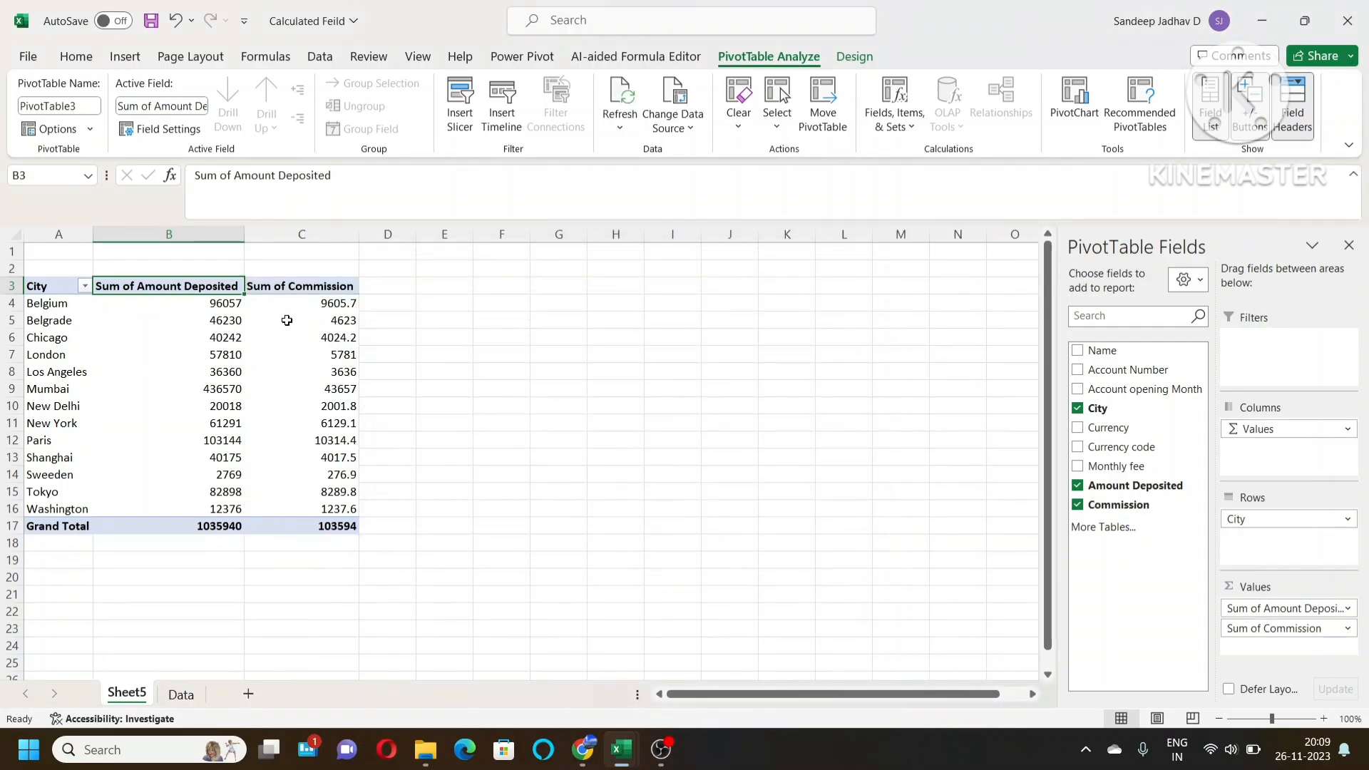
Step: Review the Sum of Commission values for several cities and compare Belgium's commission with its deposit sum
click(329, 305)
click(318, 369)
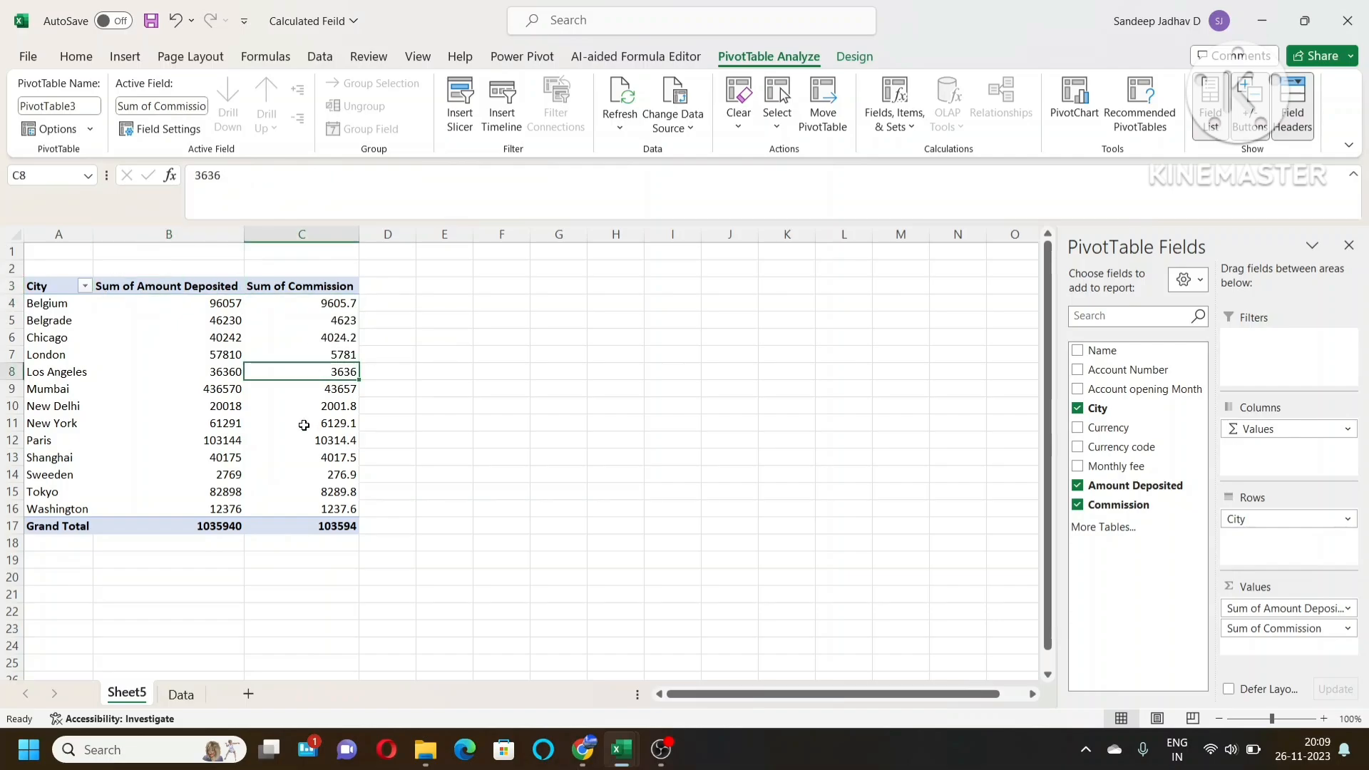
click(304, 425)
click(319, 307)
click(315, 328)
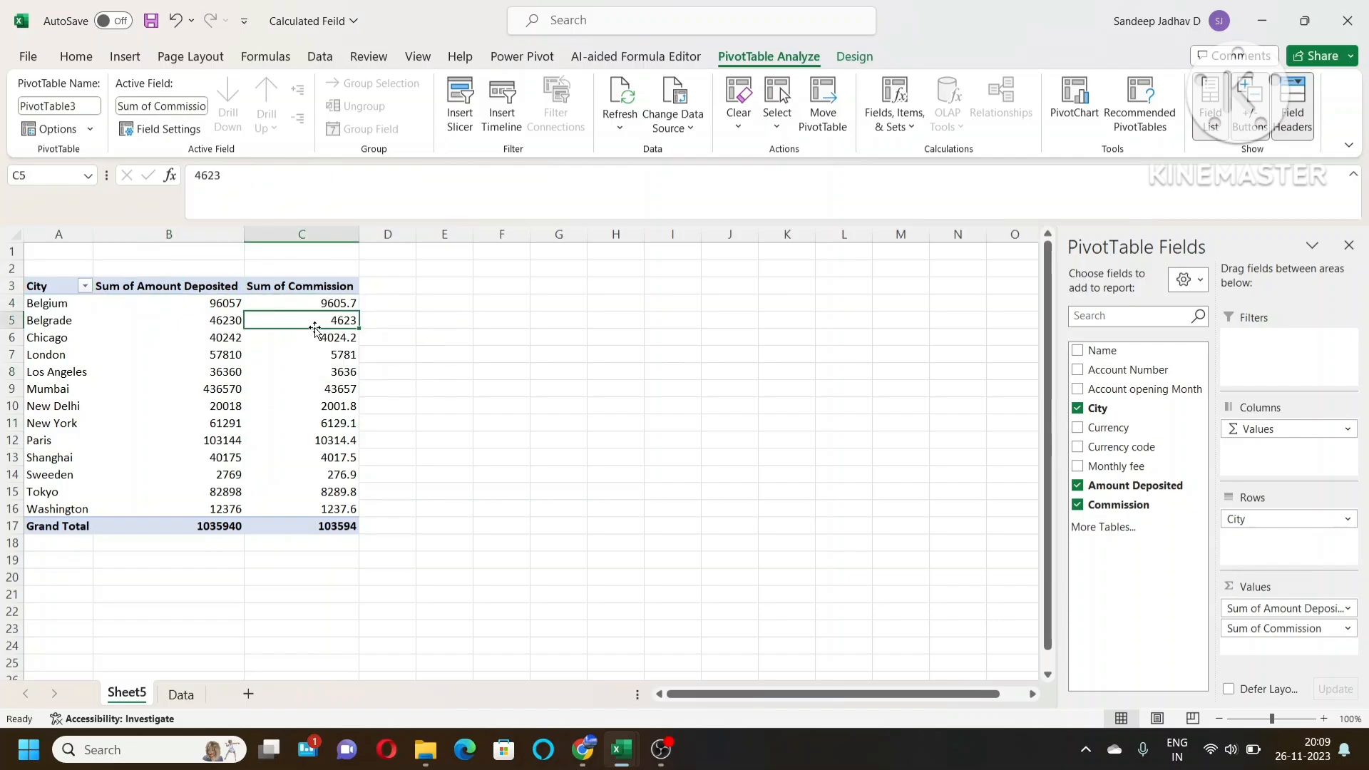
click(220, 303)
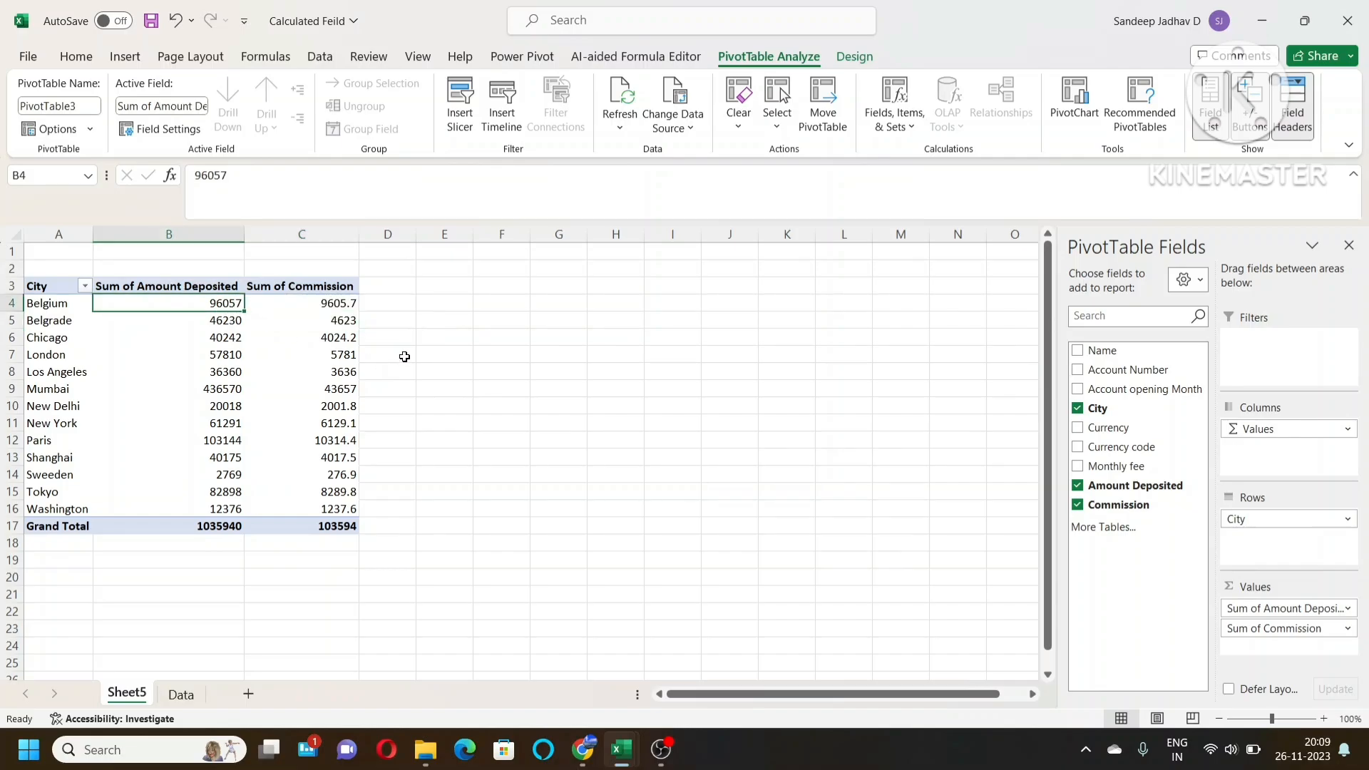
click(344, 307)
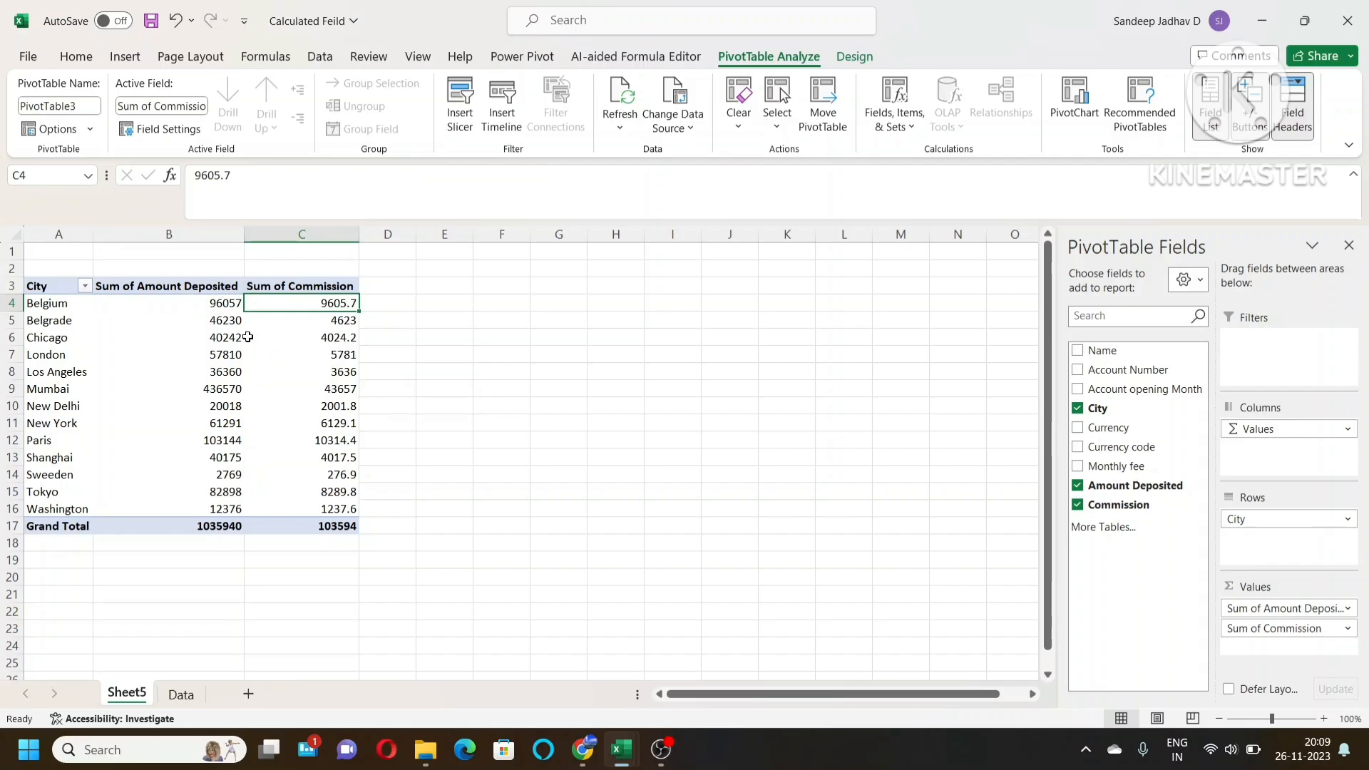
Step: Compare the deposit sums with the Sum of Commission values for Belgrade and the Grand Total row, and check Belgium's and London's commission
click(222, 321)
mouse_move(274, 356)
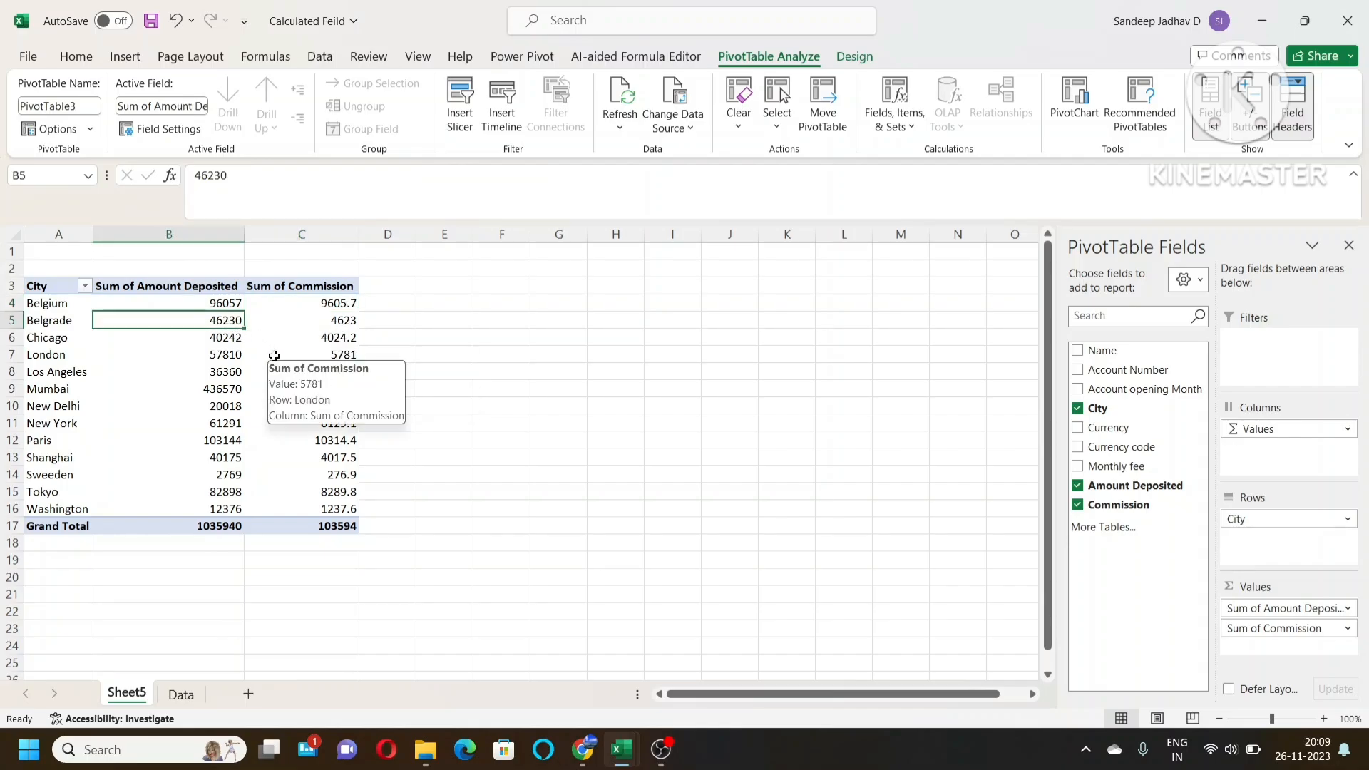
click(327, 321)
mouse_move(344, 386)
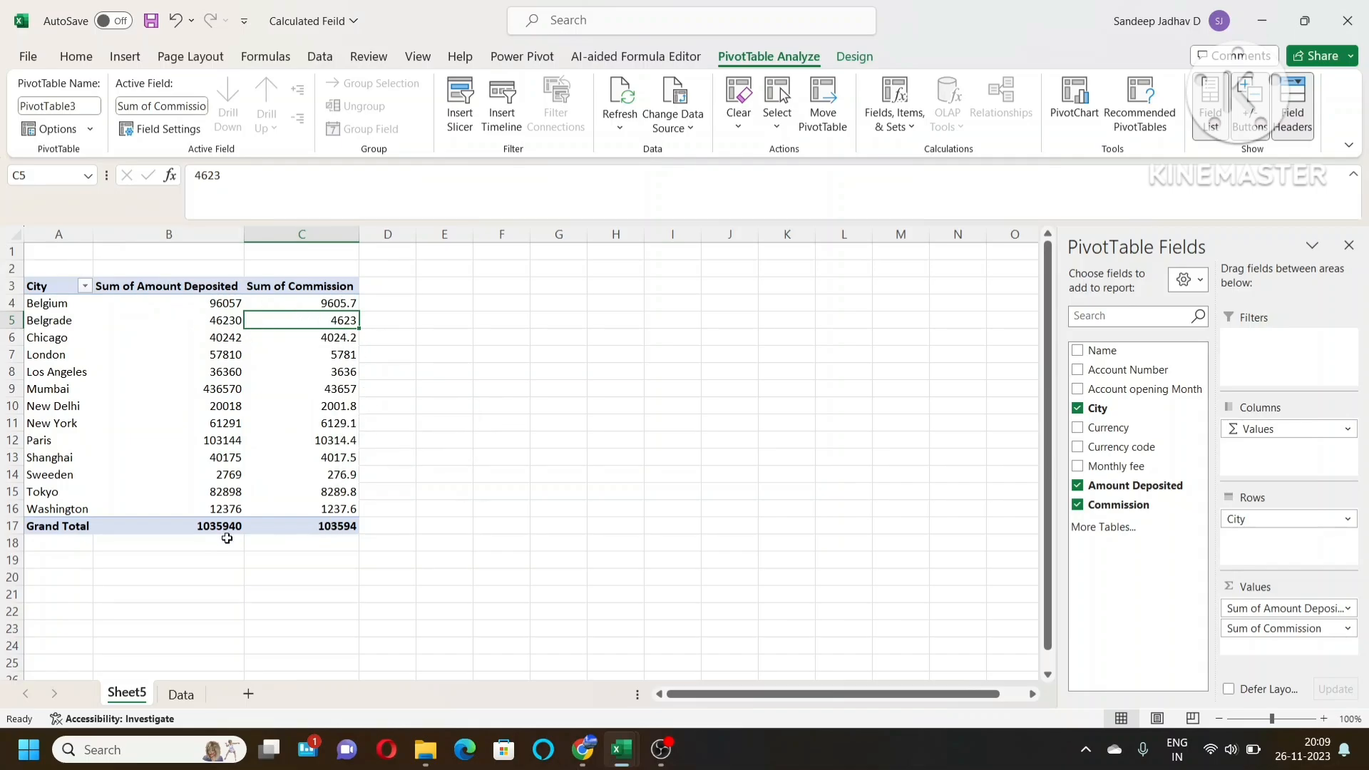
click(206, 529)
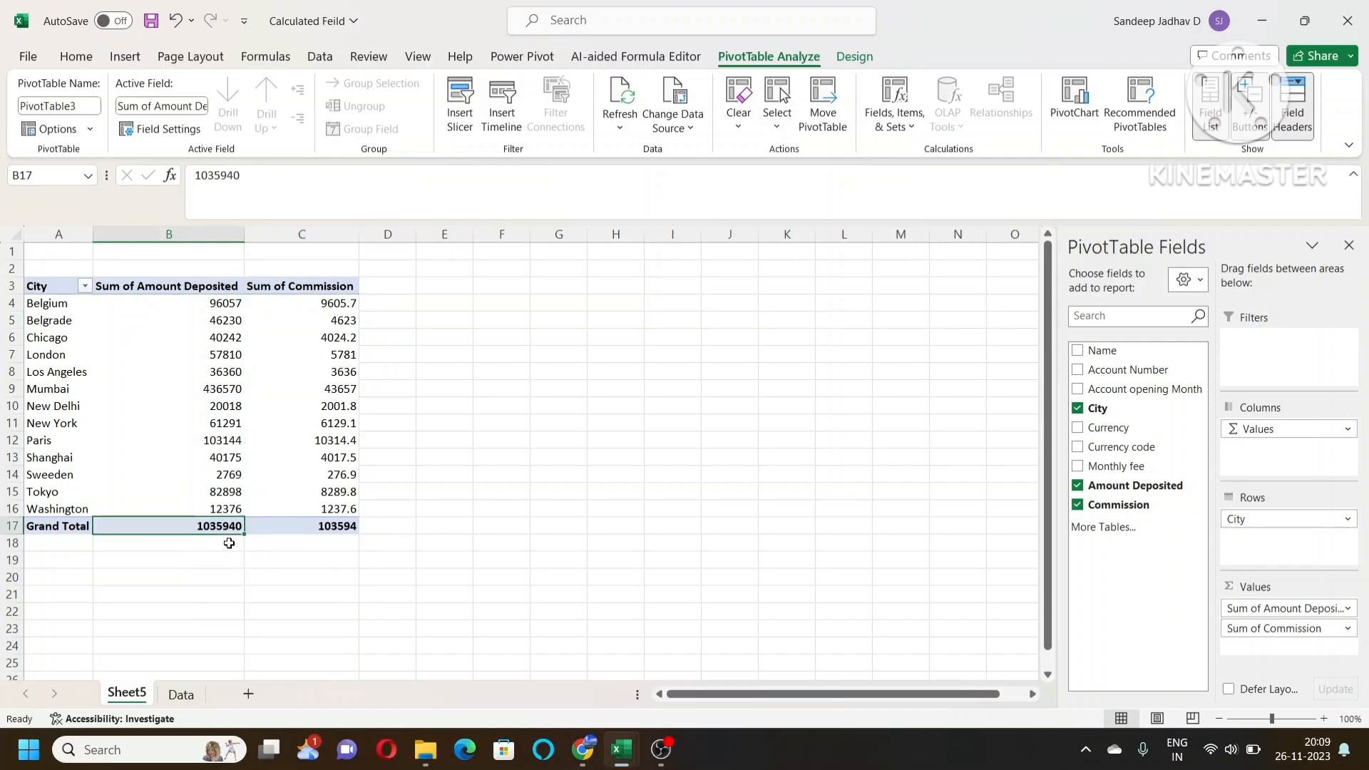
click(343, 529)
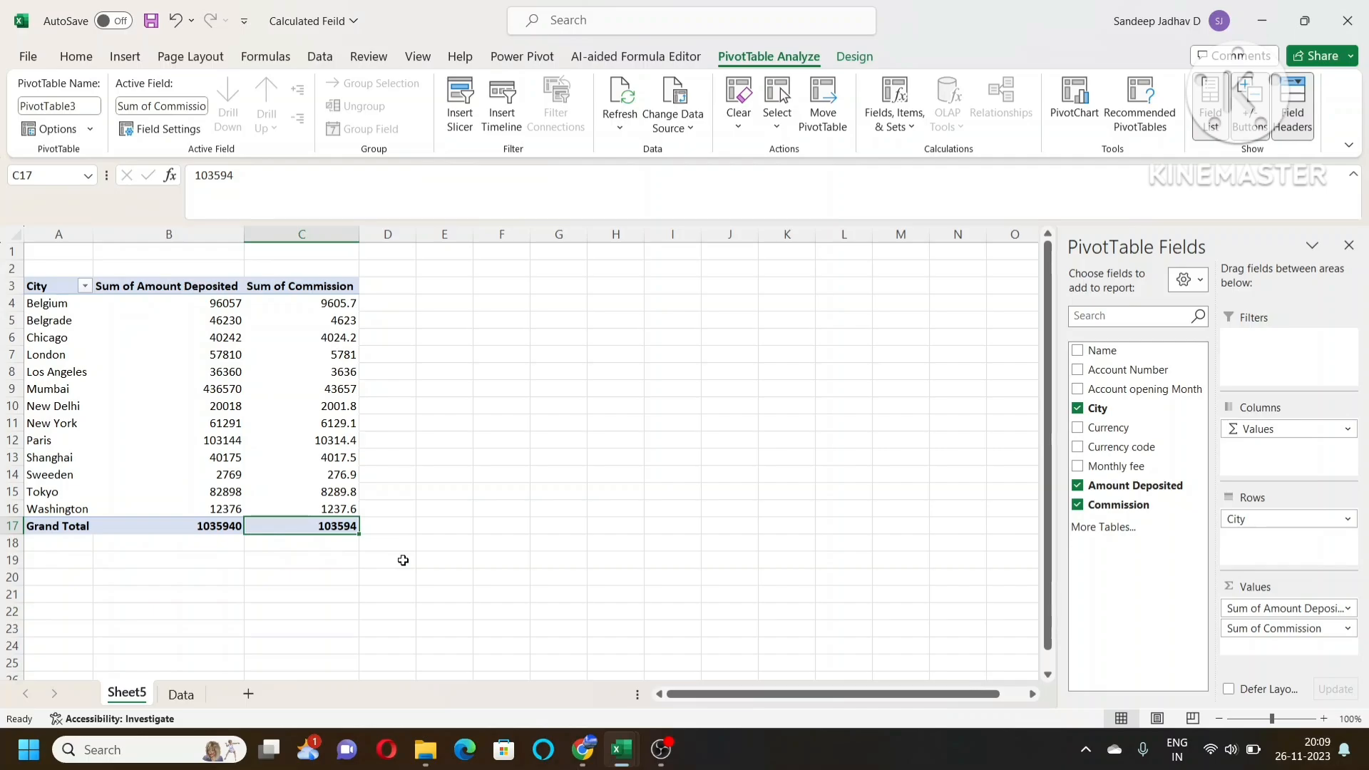
click(305, 304)
click(313, 355)
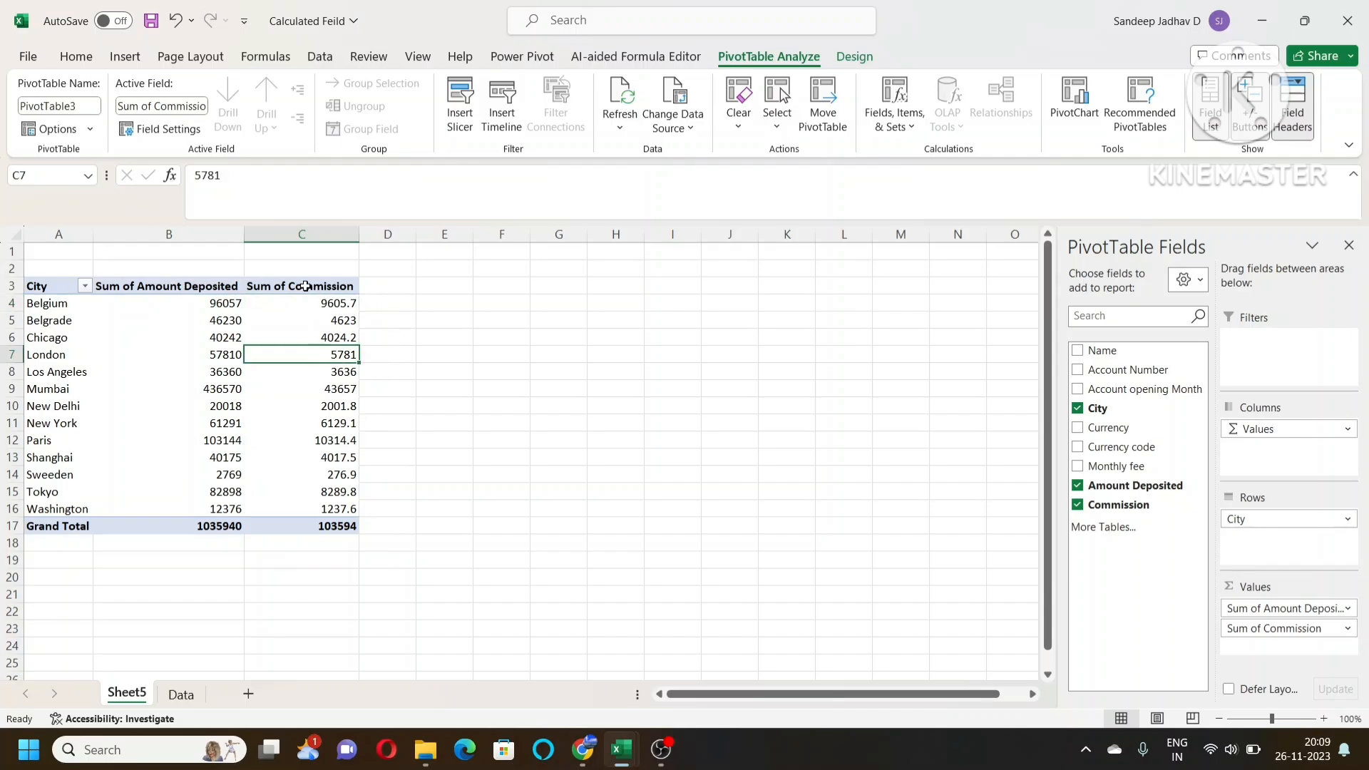
Step: Rename the Sum of Commission column header in the PivotTable as Commission 10%
click(305, 286)
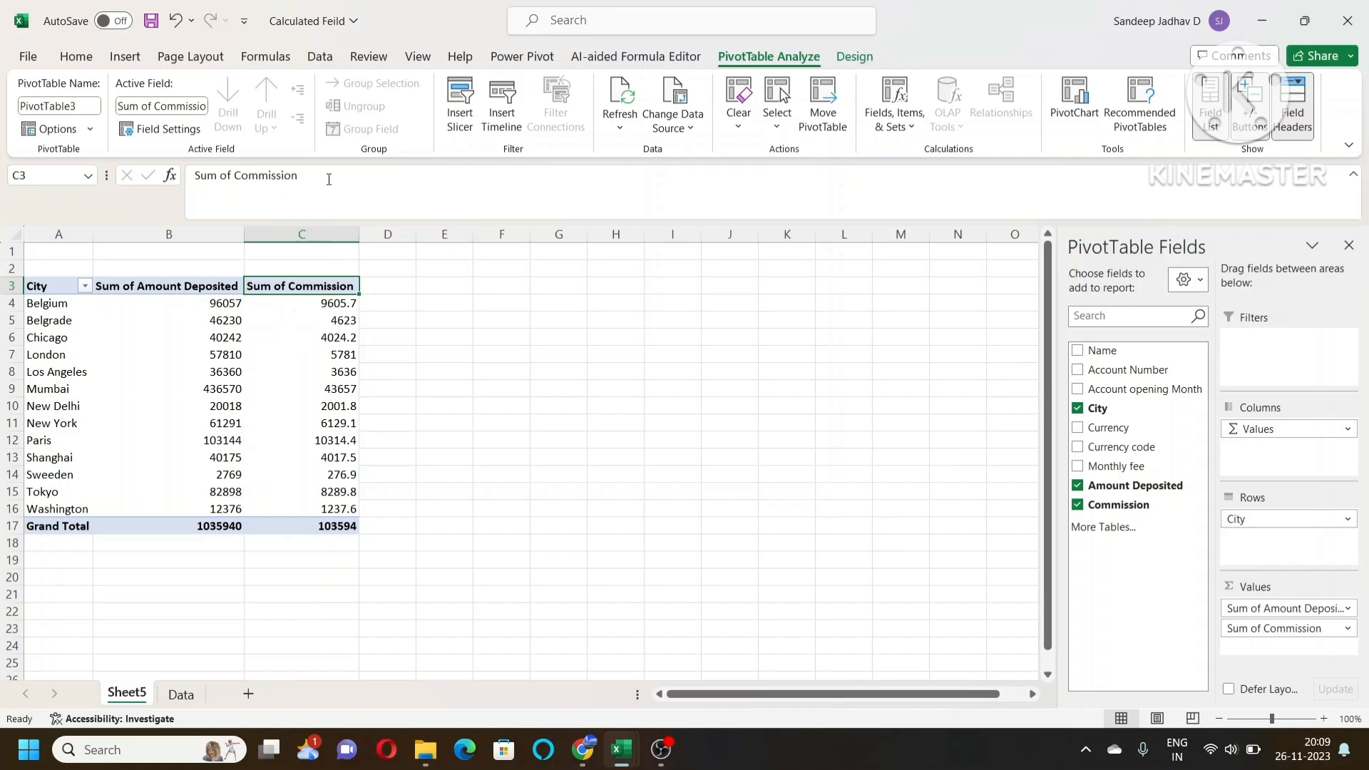
drag(330, 178, 20, 145)
text(C)
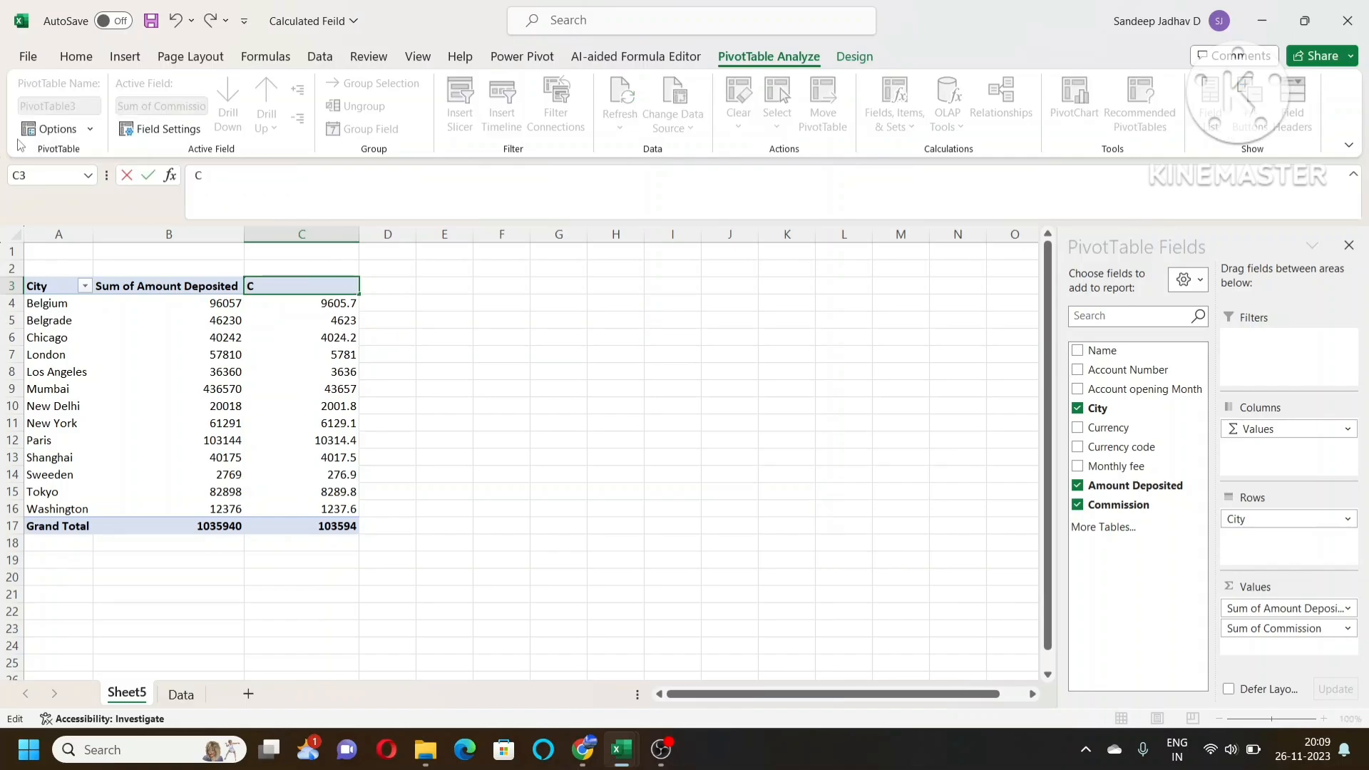
text(ommission 10)
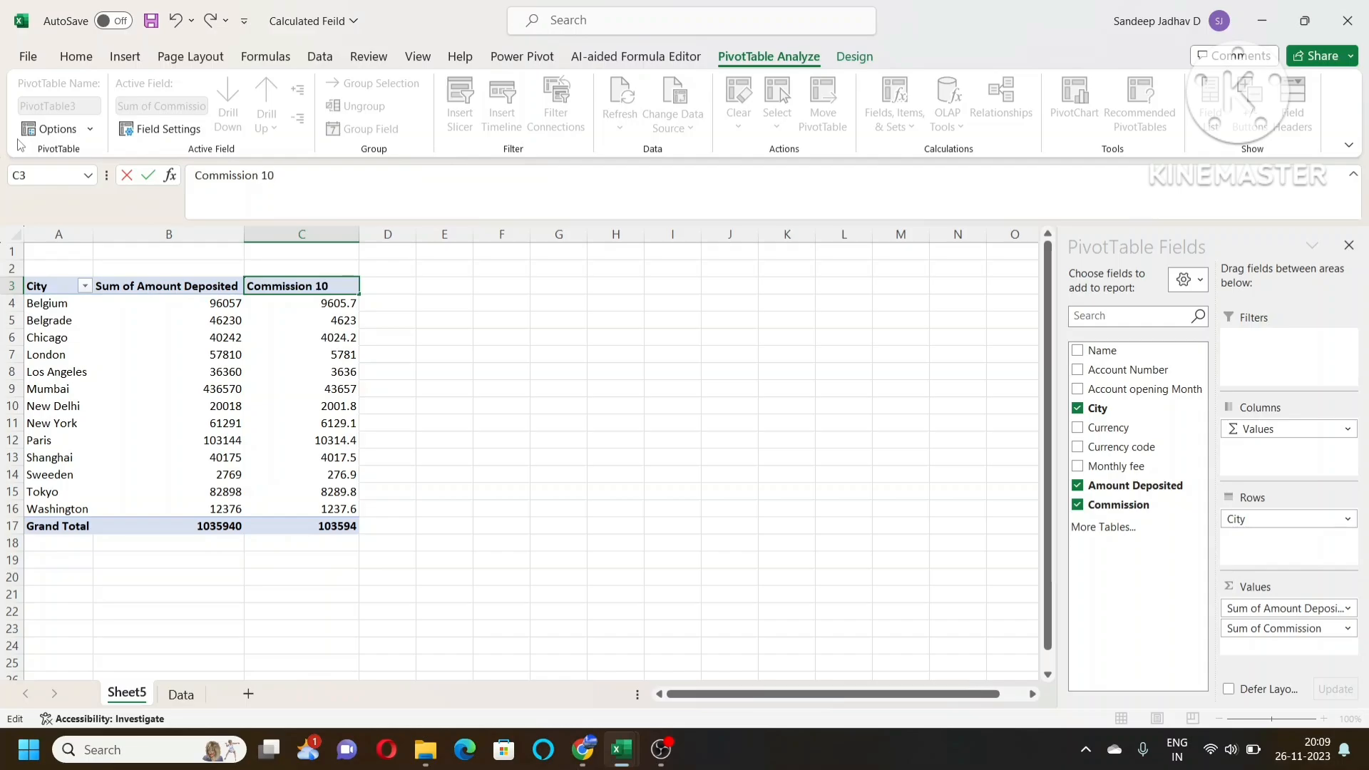
text(%)
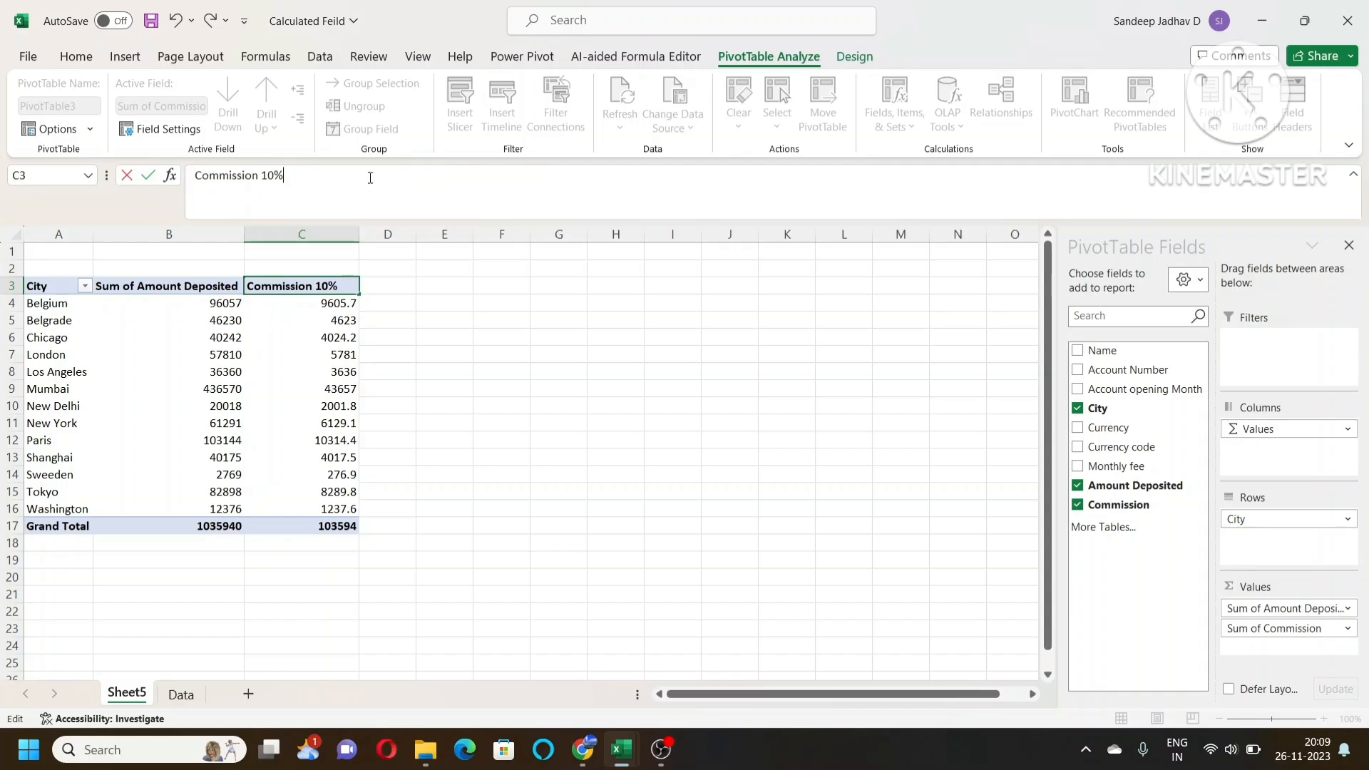
key(Tab)
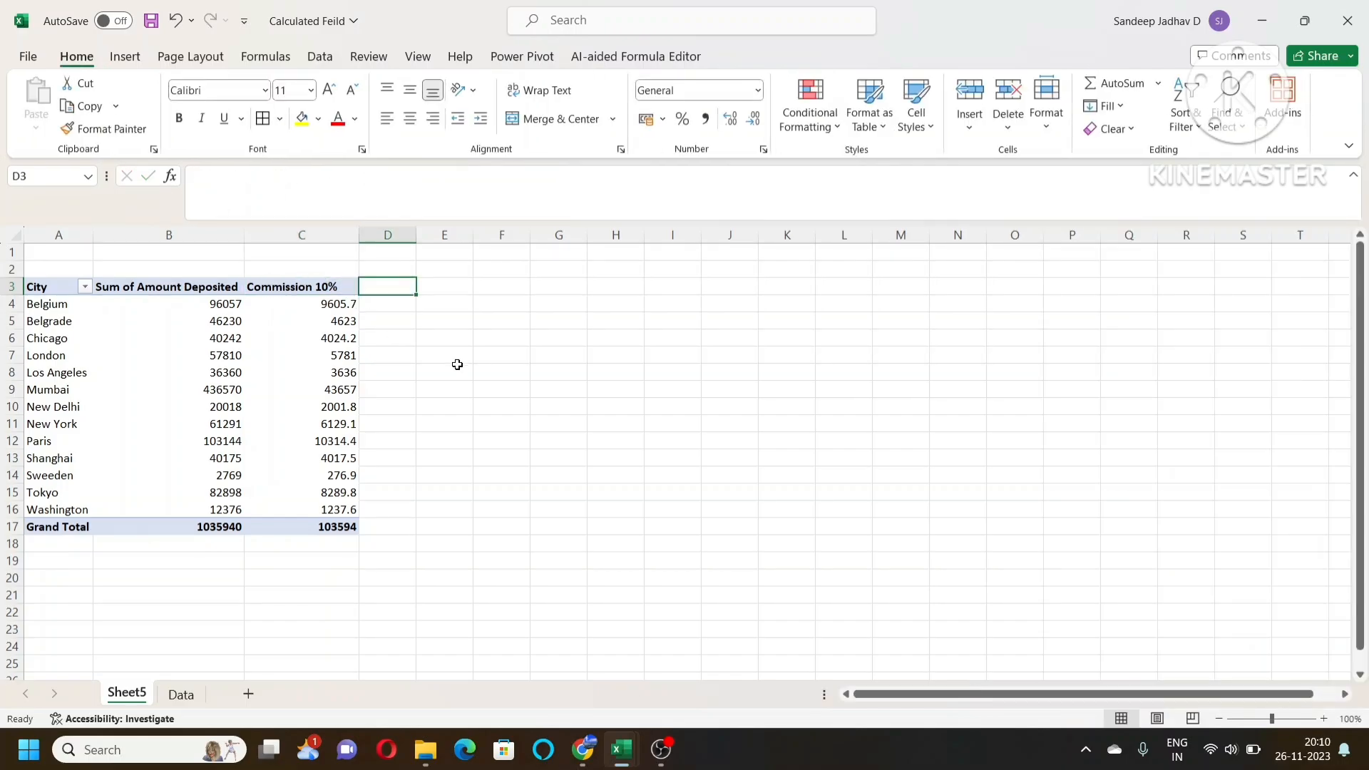
Step: Start another calculated field in the PivotTable and name it Commission2
click(299, 322)
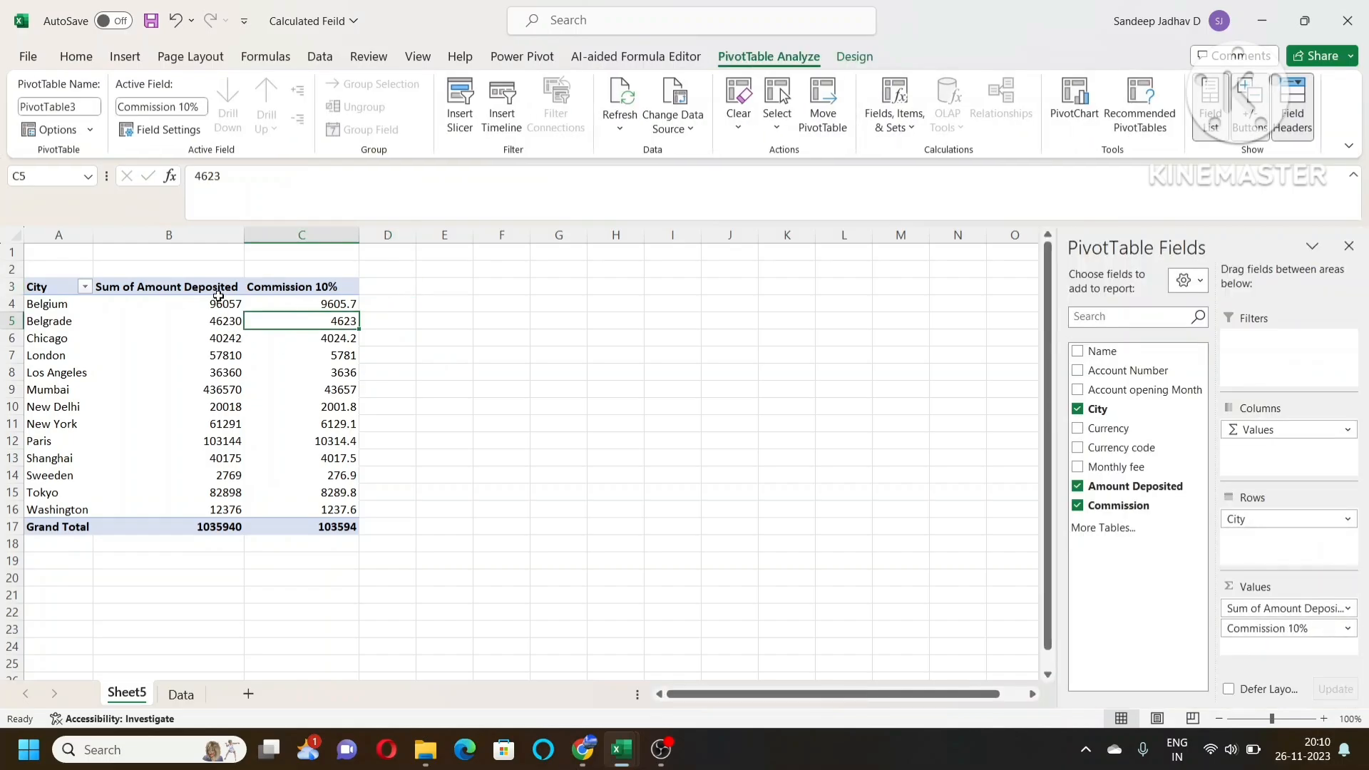
click(217, 293)
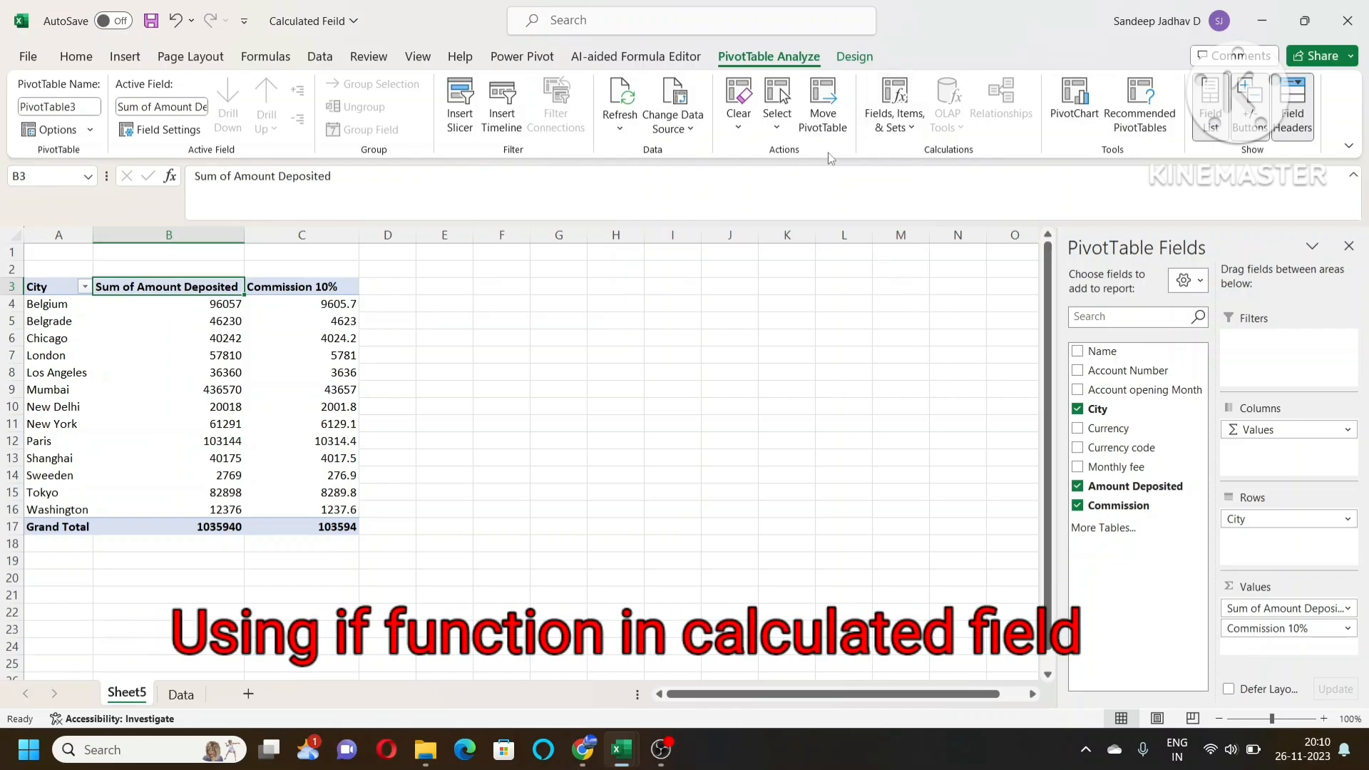
click(901, 137)
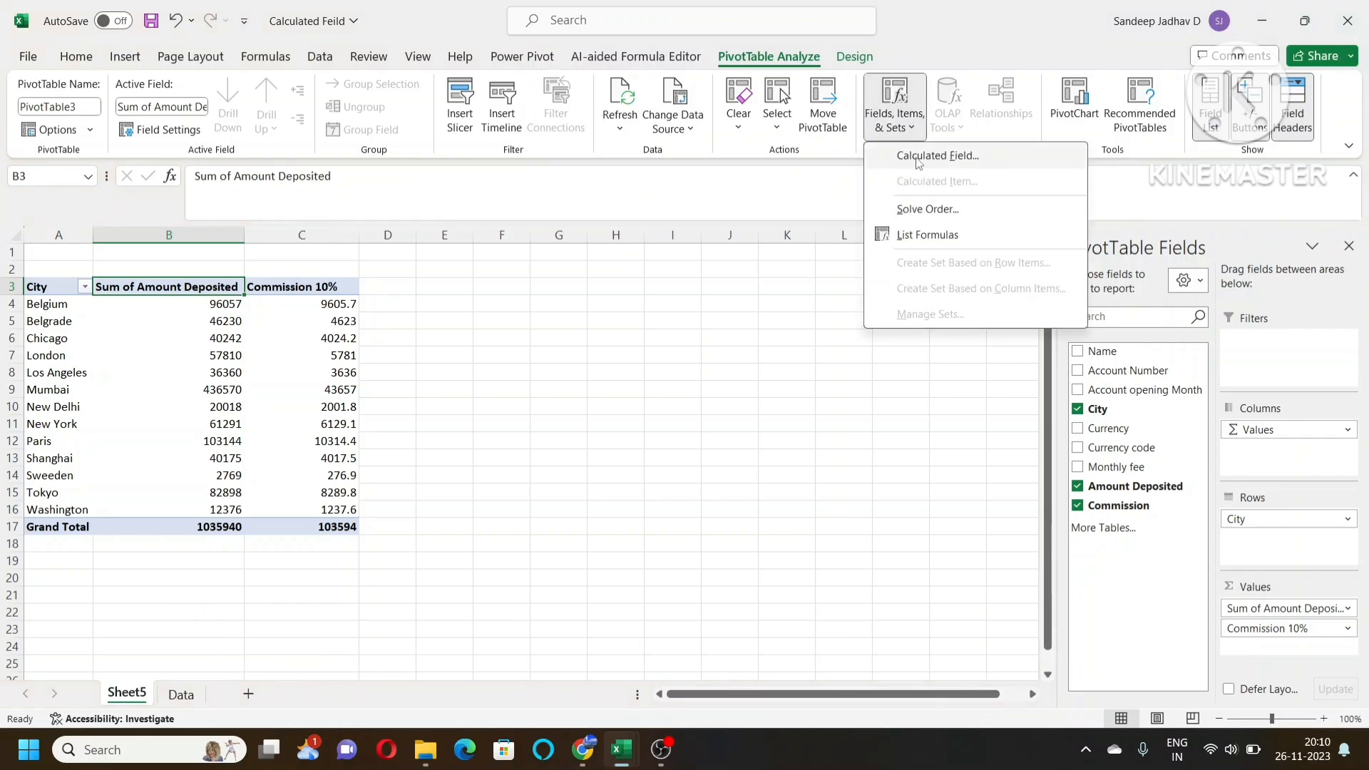
click(920, 163)
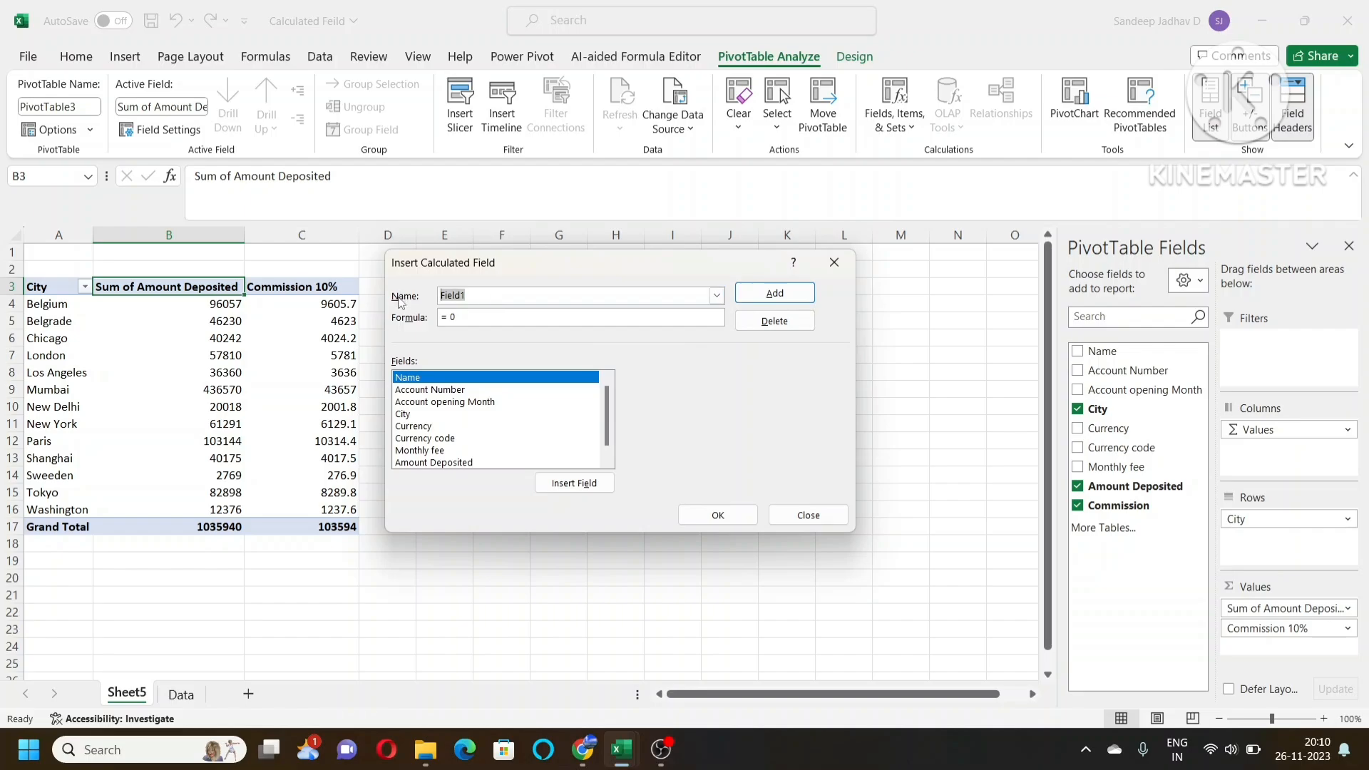
text(Commission)
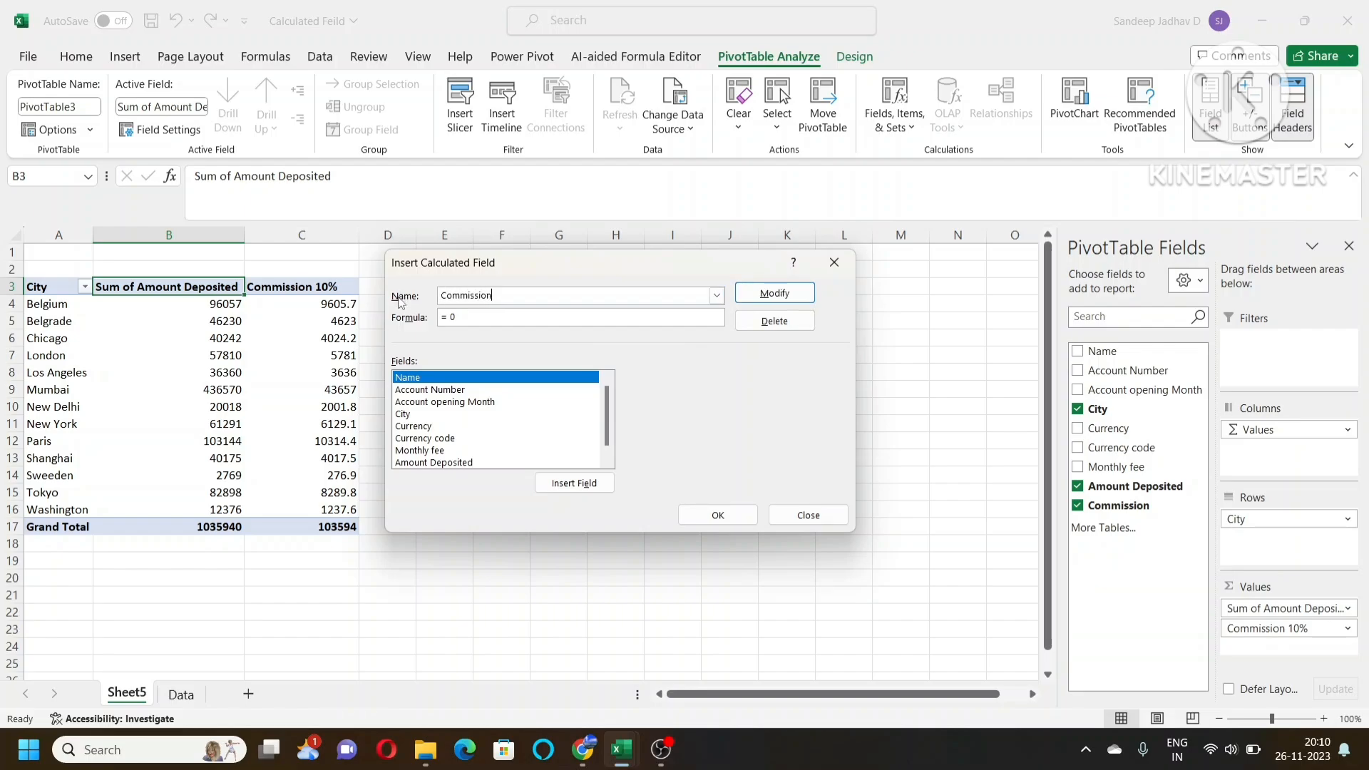
text(2)
drag(560, 268, 676, 224)
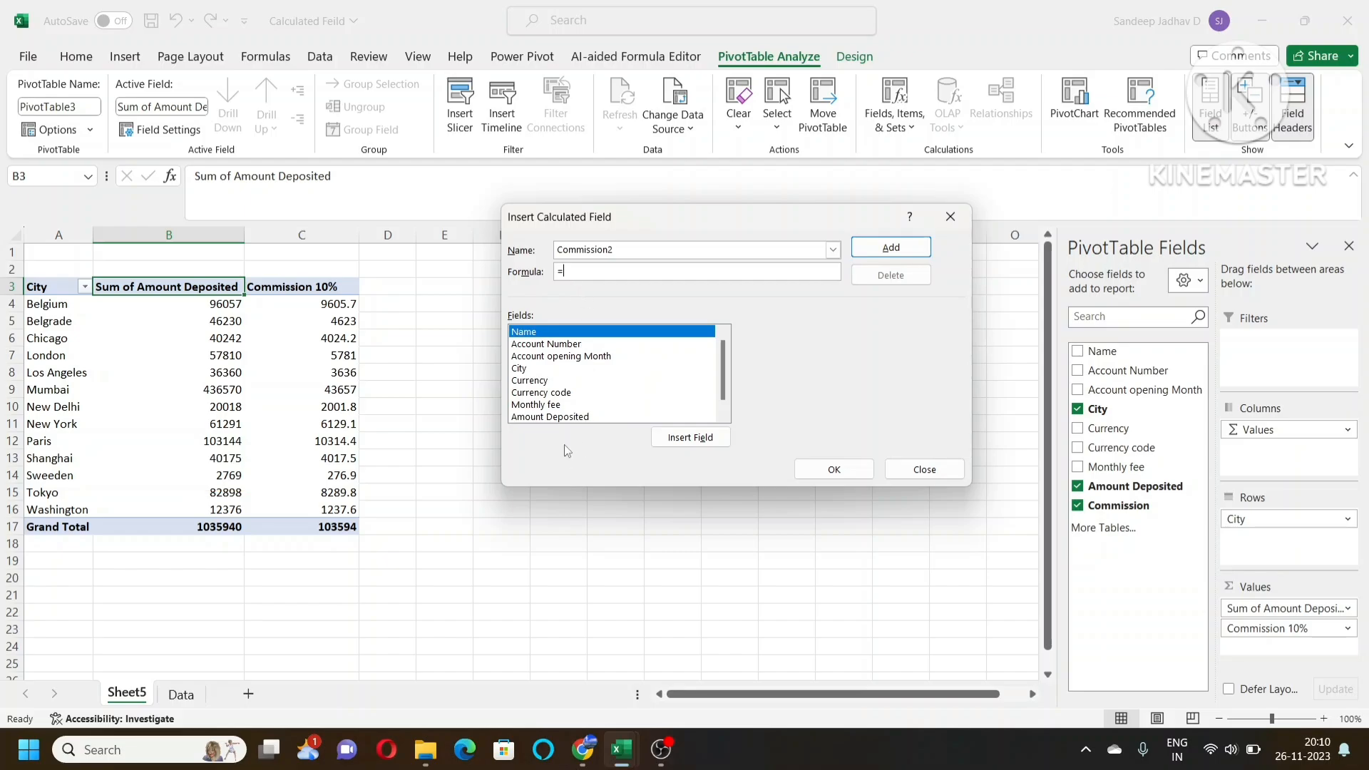
double_click(563, 417)
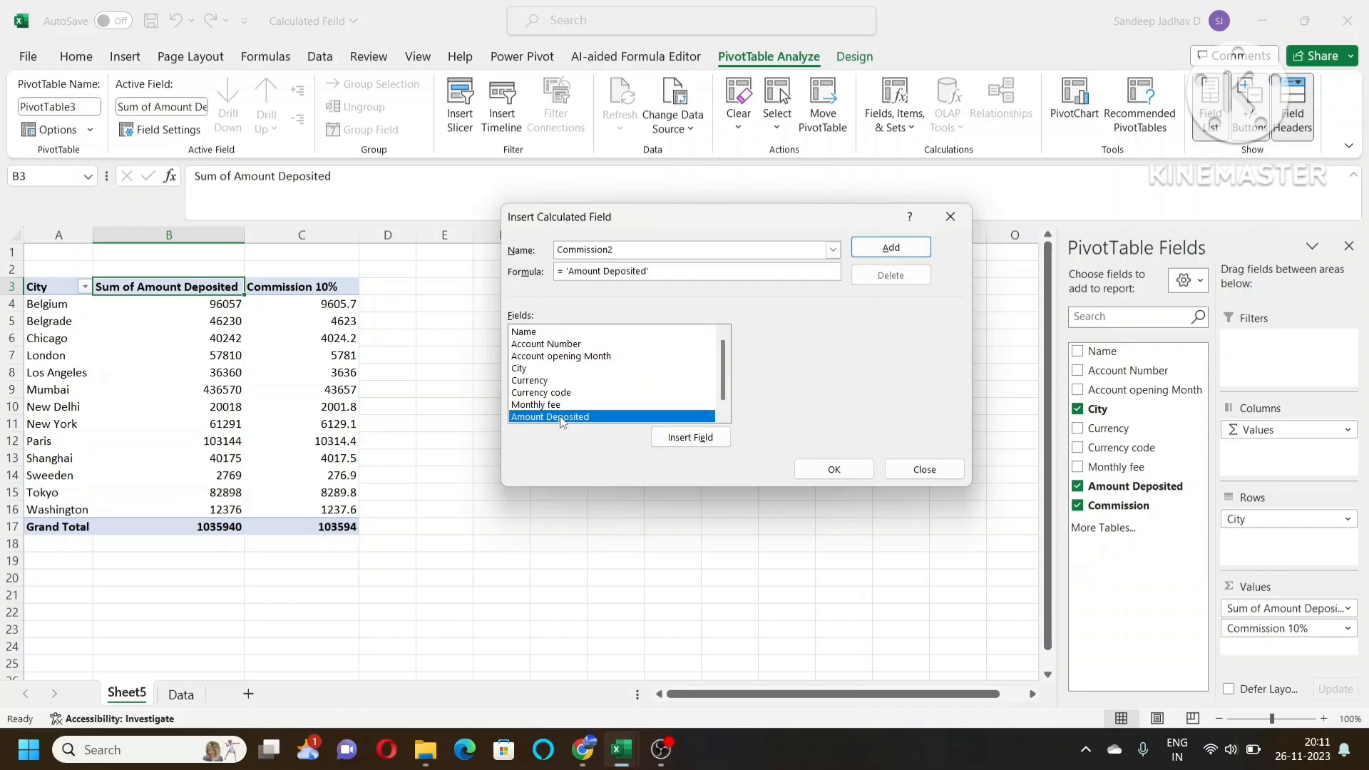
drag(663, 271, 567, 270)
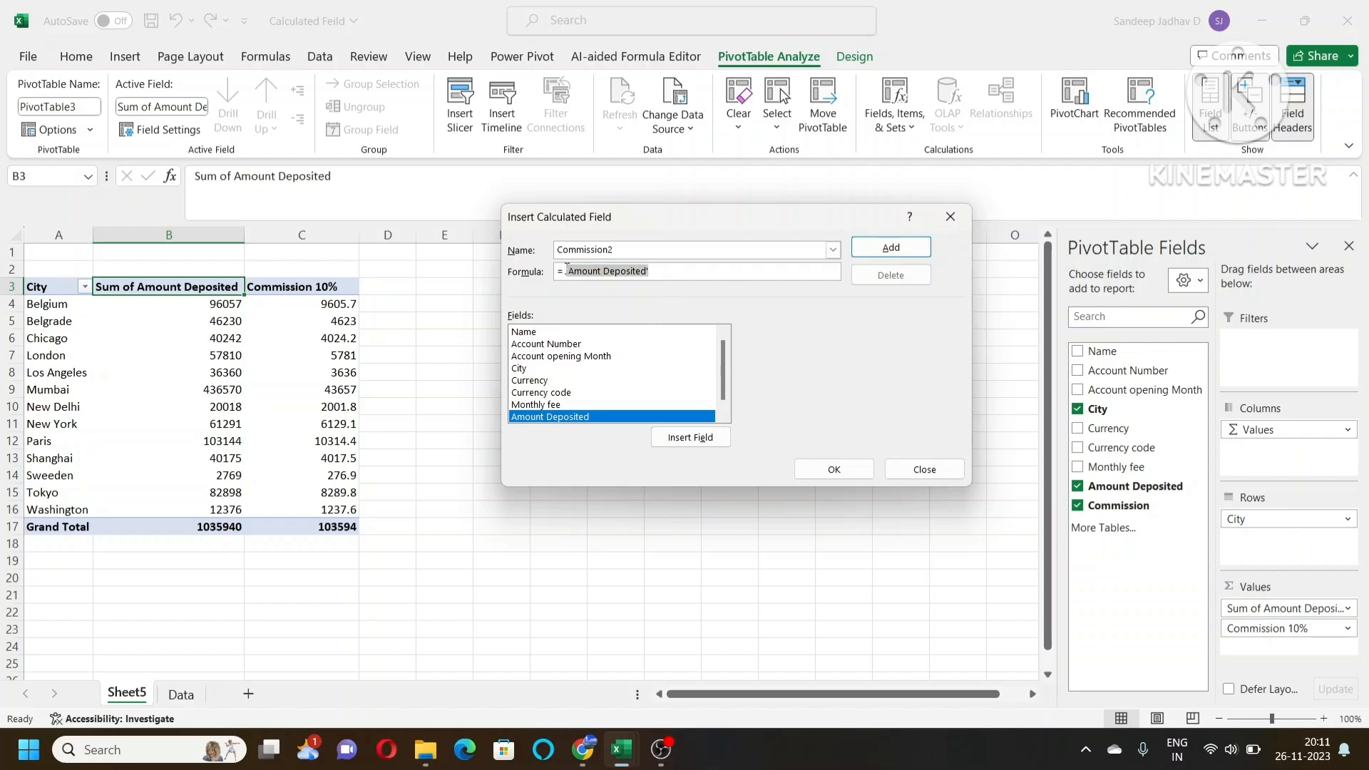
key(BackSpace)
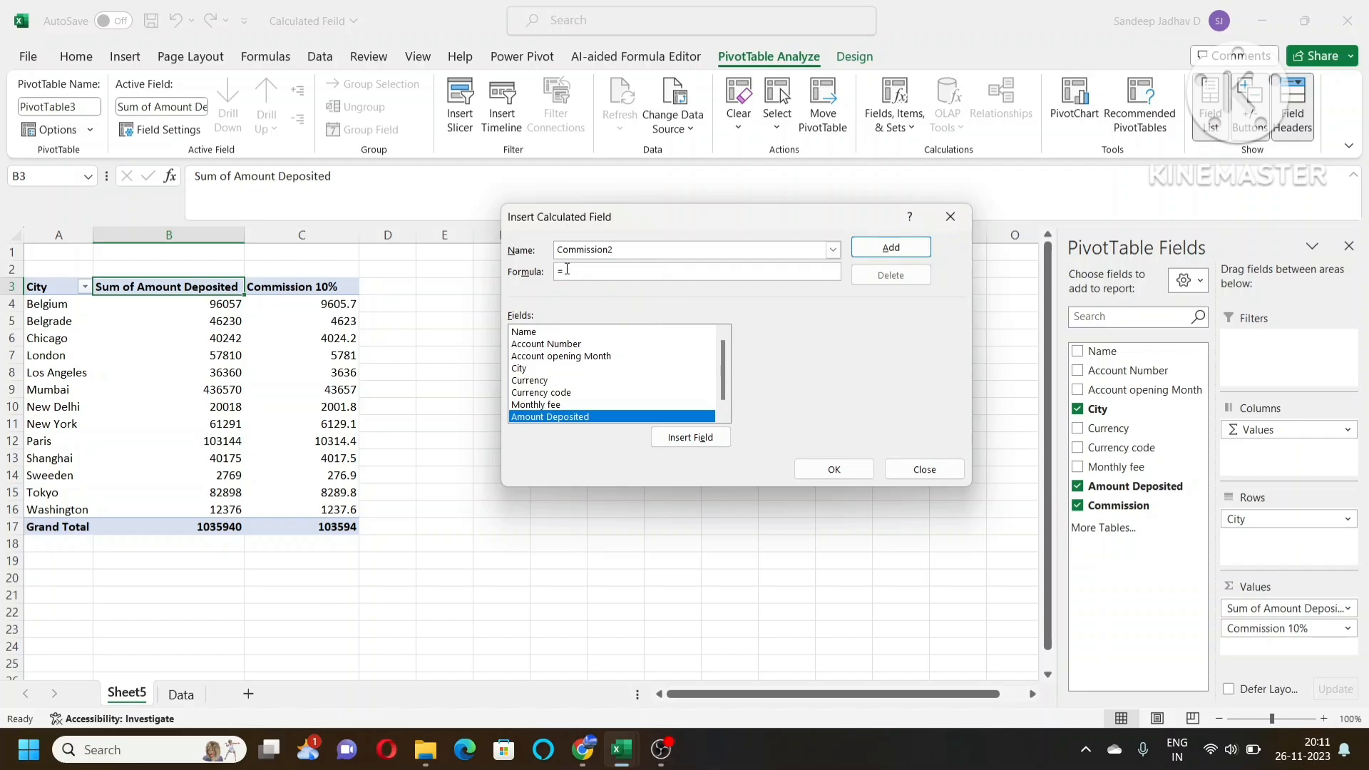
Step: Set the Commission2 formula to =if('Amount Deposited'>10000,10%*'Amount Deposited','Amount Deposited'*5%) and add the calculated field to the PivotTable
text(f()
double_click(574, 417)
text(>10000,10%*)
double_click(574, 416)
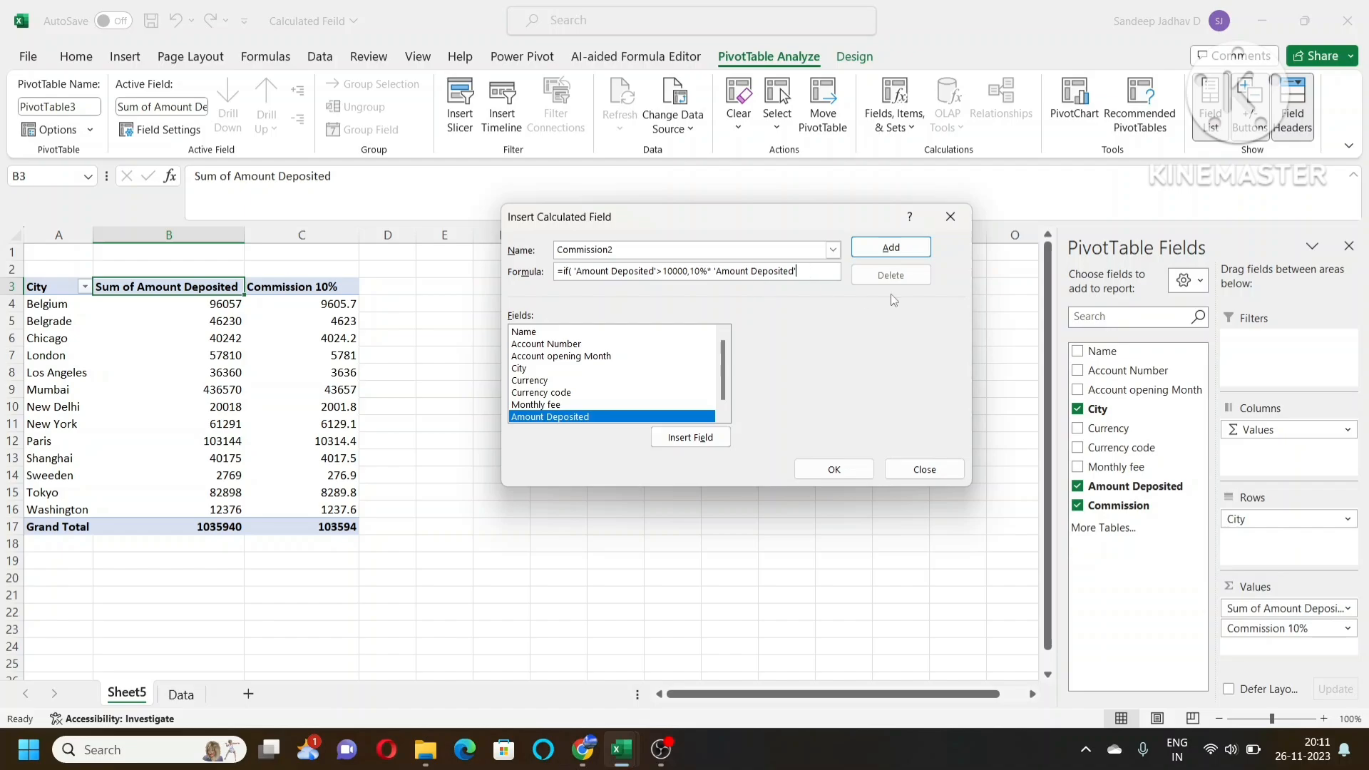
text(,)
double_click(572, 418)
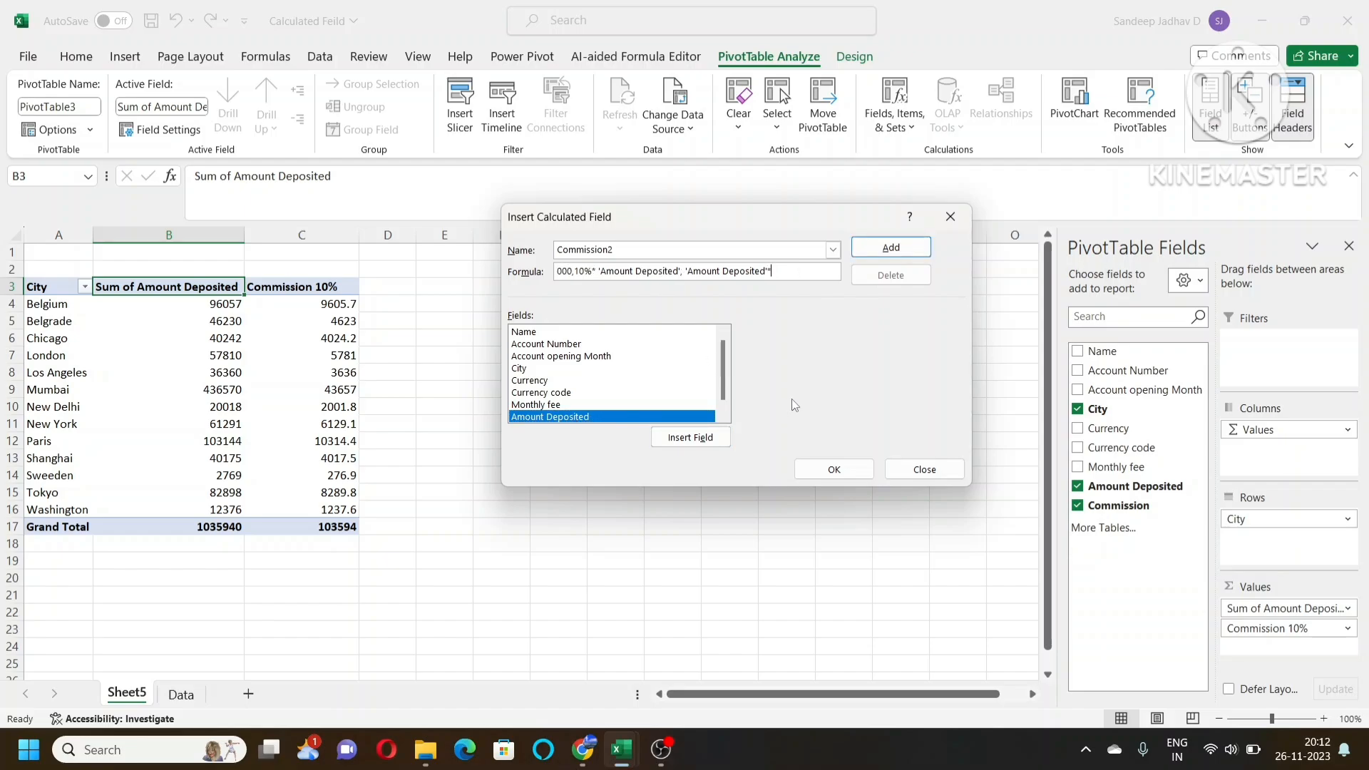
text(*5%)
click(875, 249)
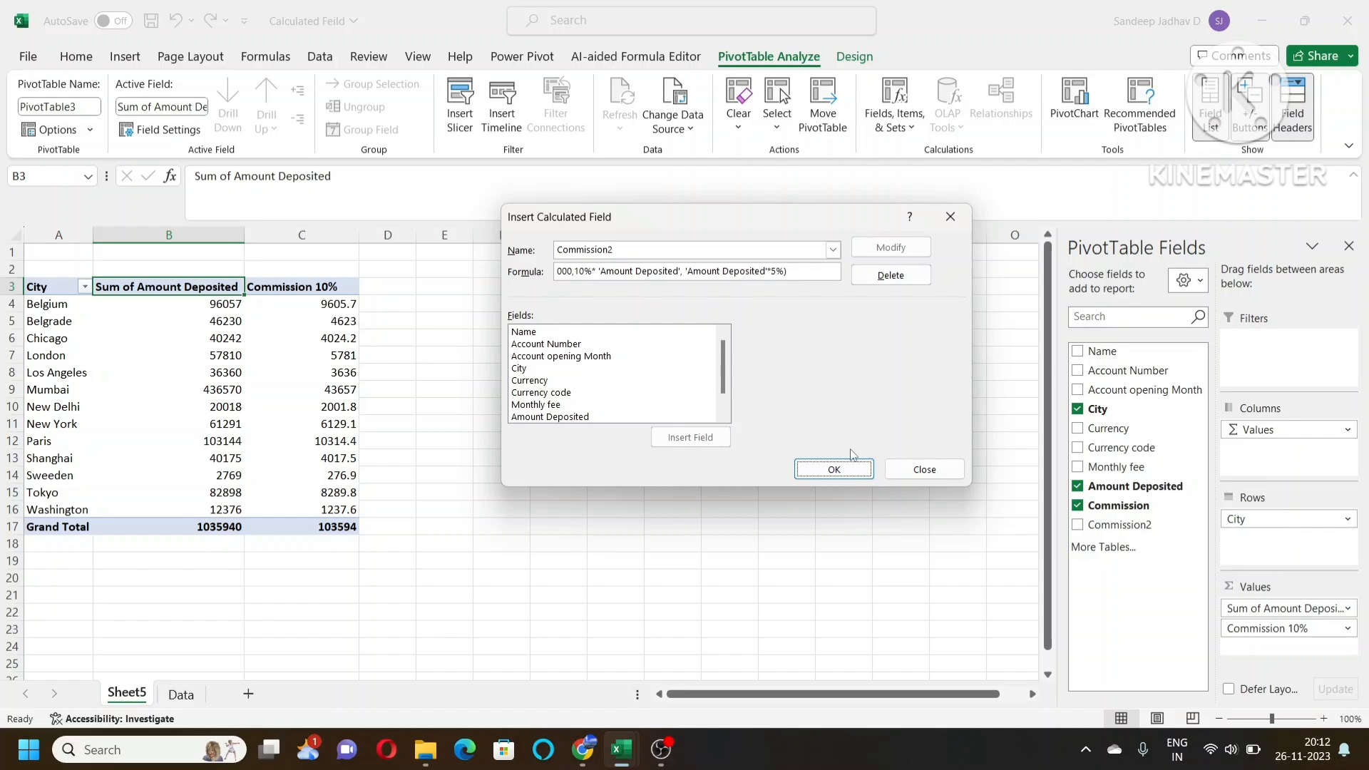
click(834, 470)
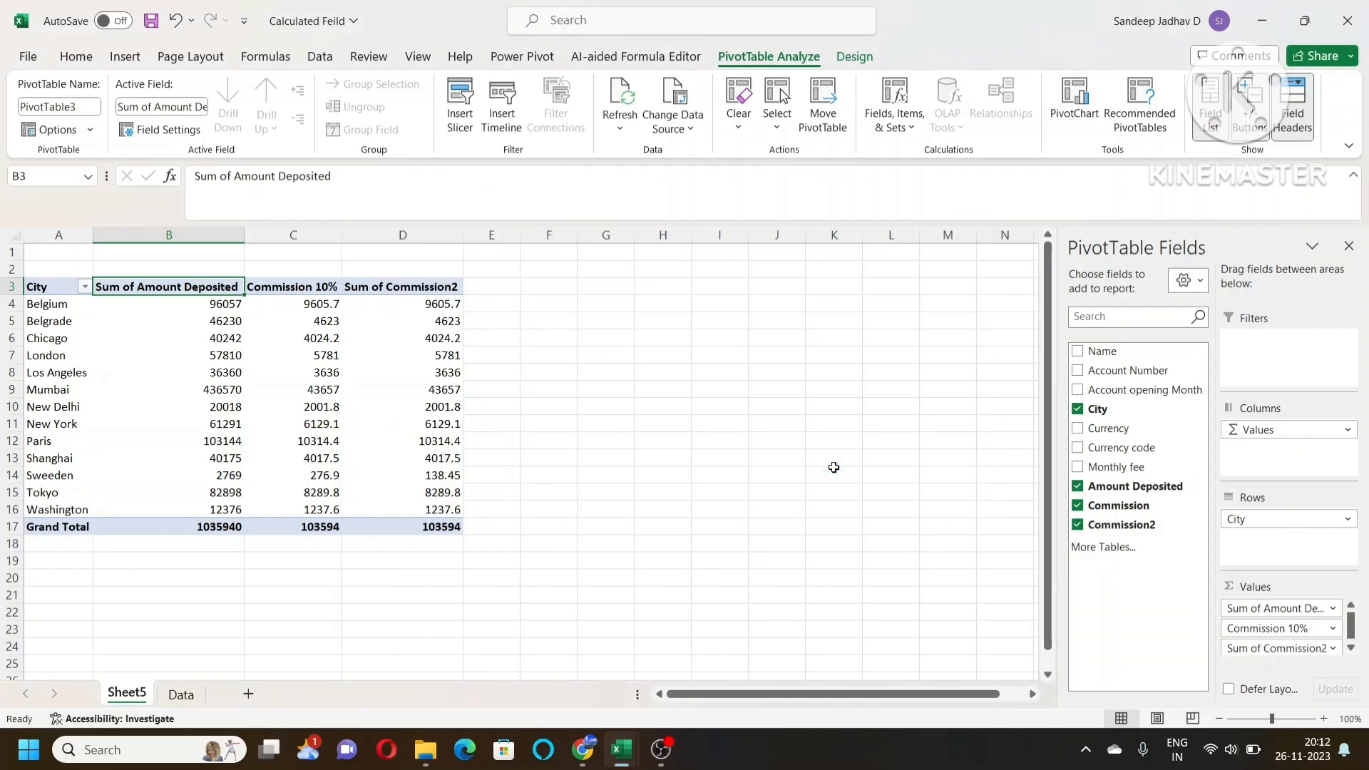
Step: Rename the Sum of Commission2 column header in the PivotTable as Commission 5%
click(403, 287)
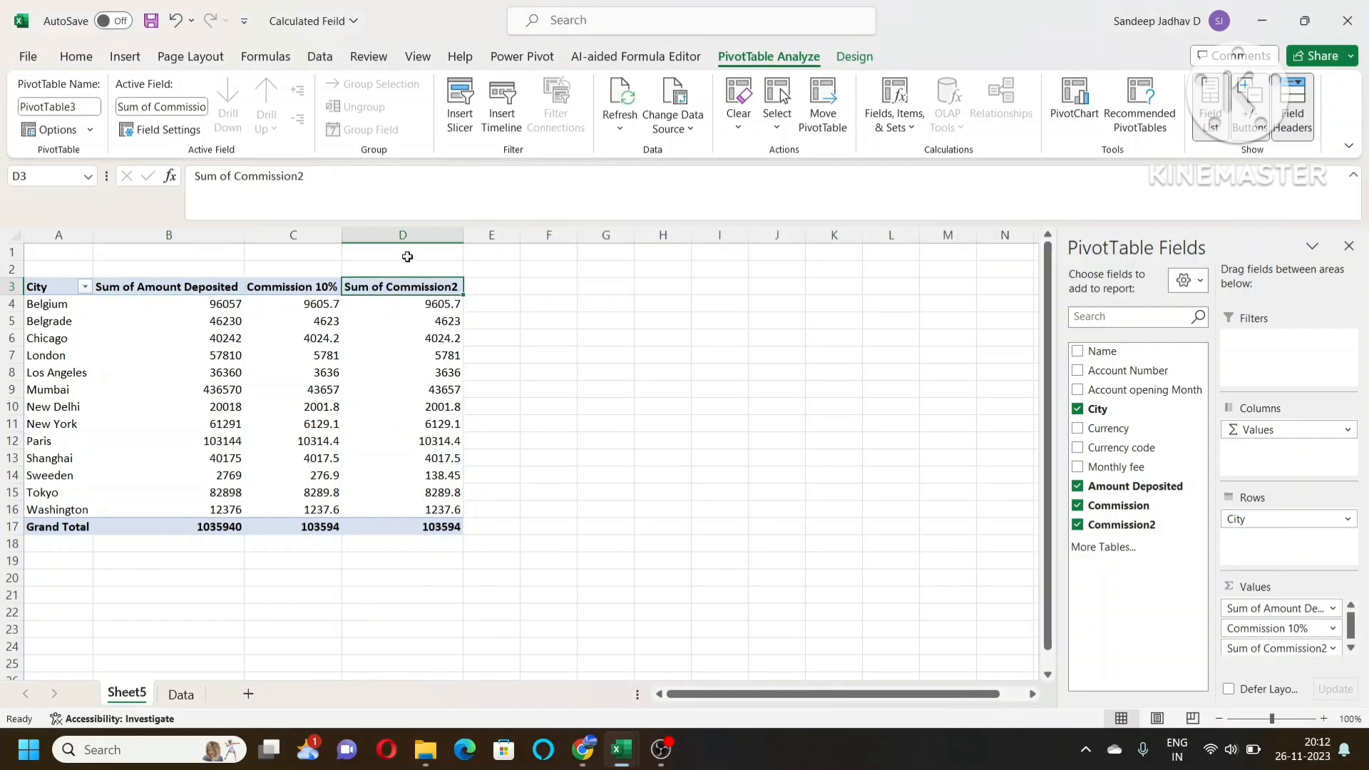
drag(305, 176, 14, 160)
text(Comm)
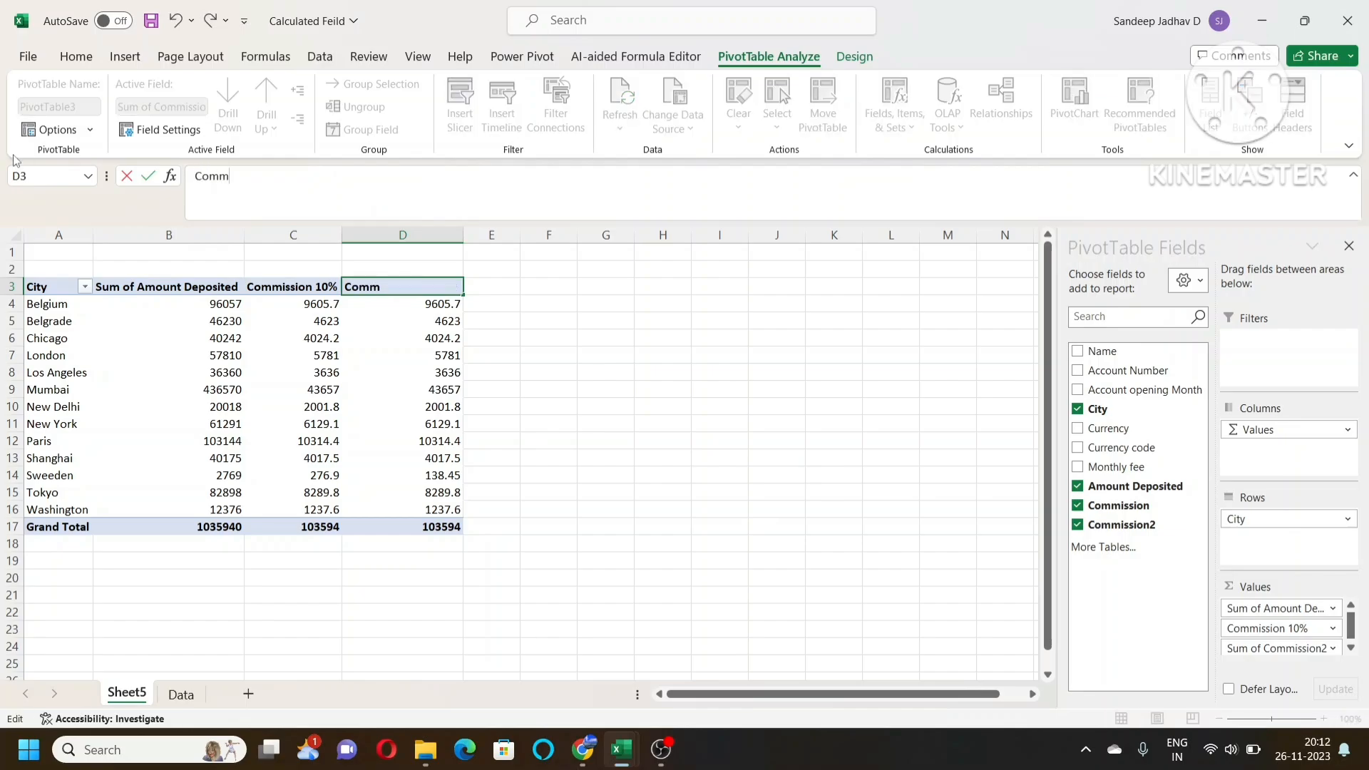
text(ission 5%)
key(Tab)
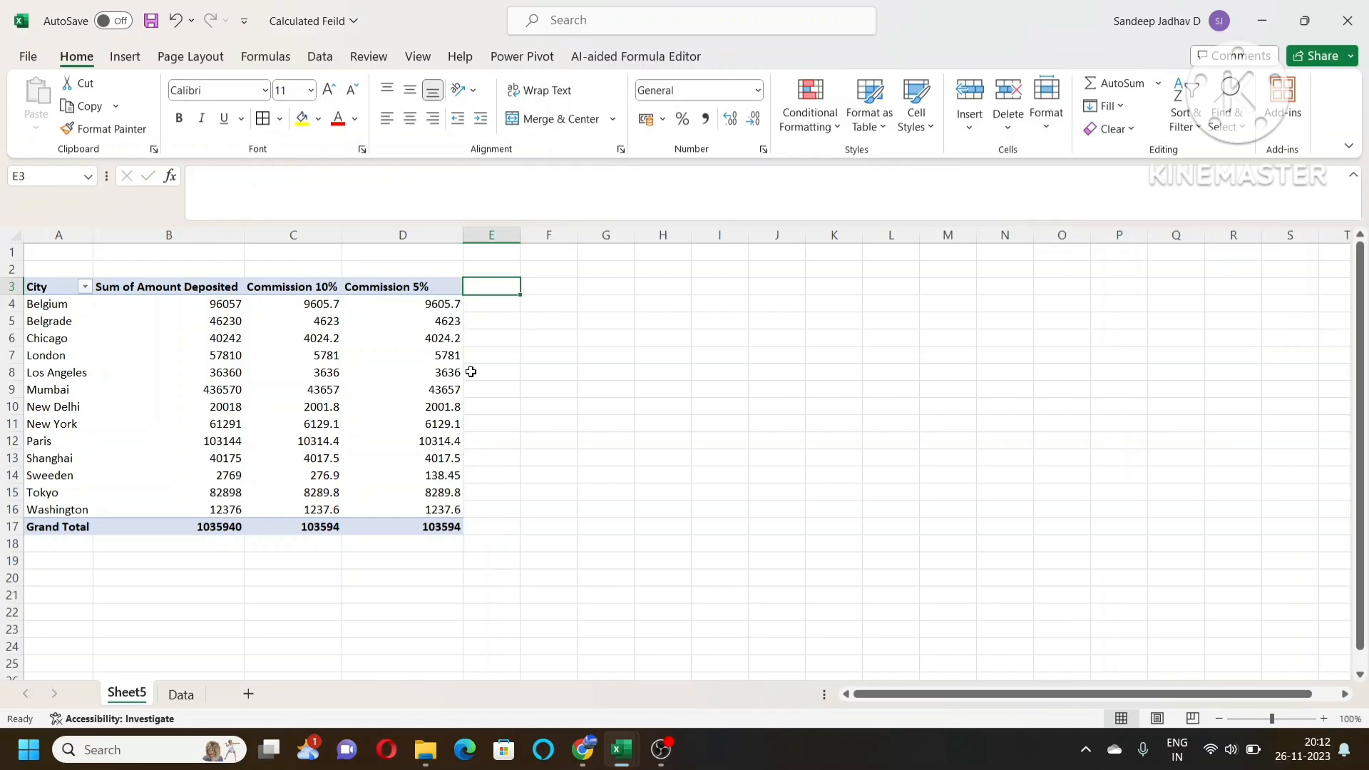
Step: Review the cities' deposit sums and compare Sweeden's deposit with its Commission 10% and Commission 5% values
click(323, 305)
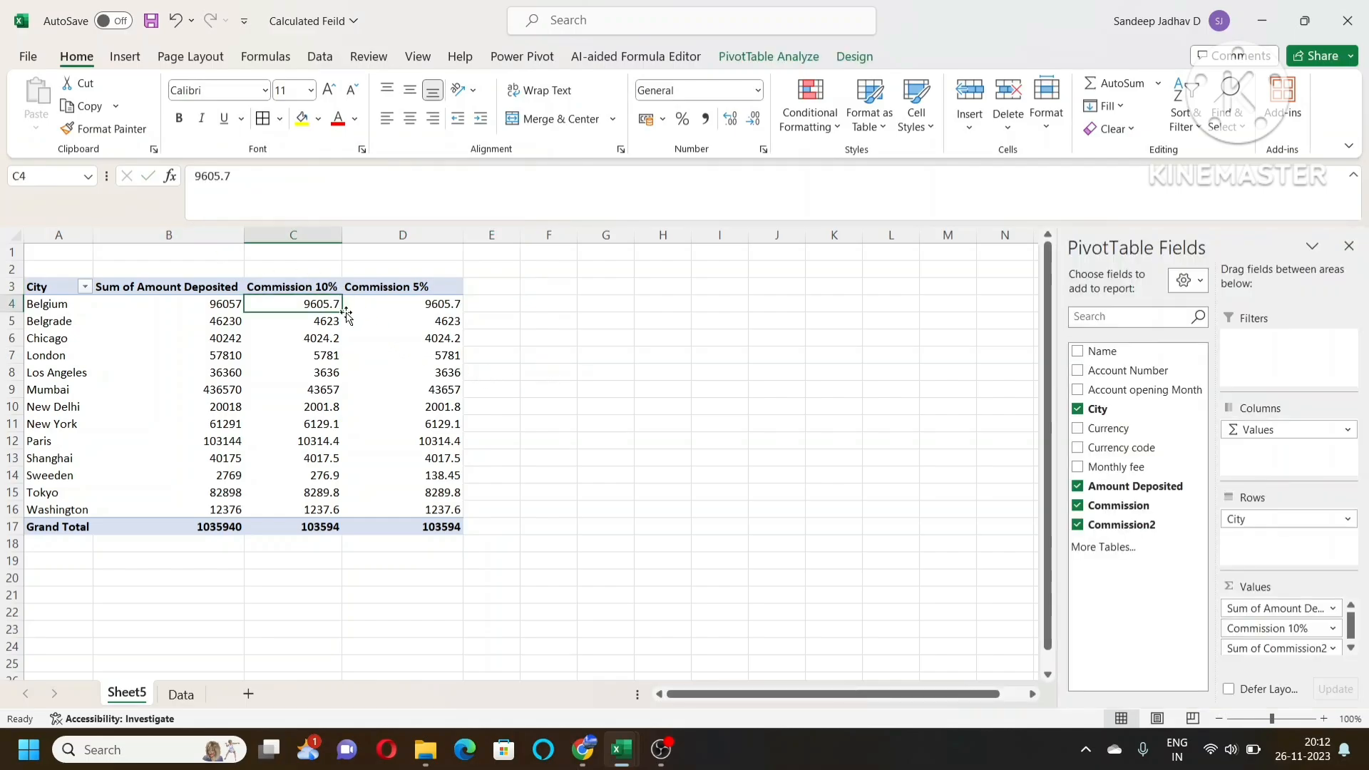
click(227, 306)
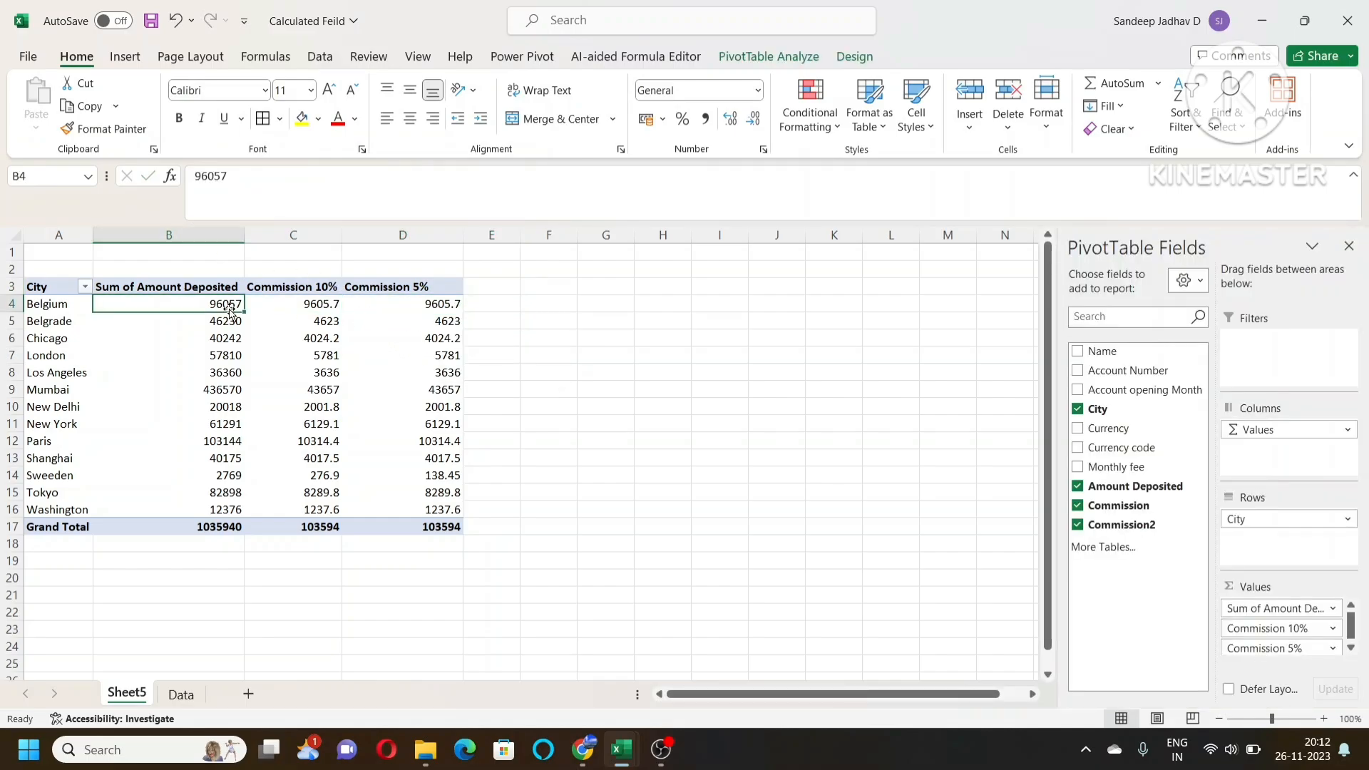
drag(224, 305, 225, 436)
click(227, 475)
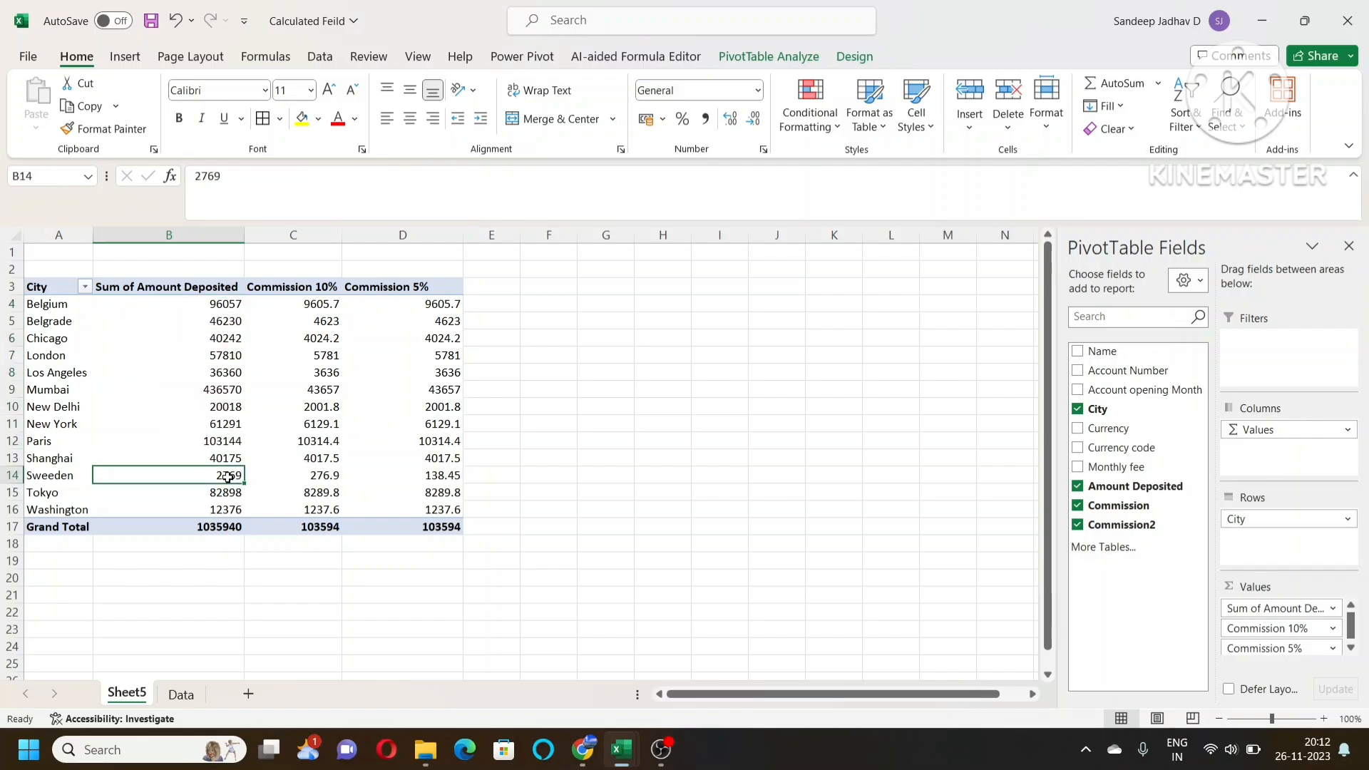
click(322, 475)
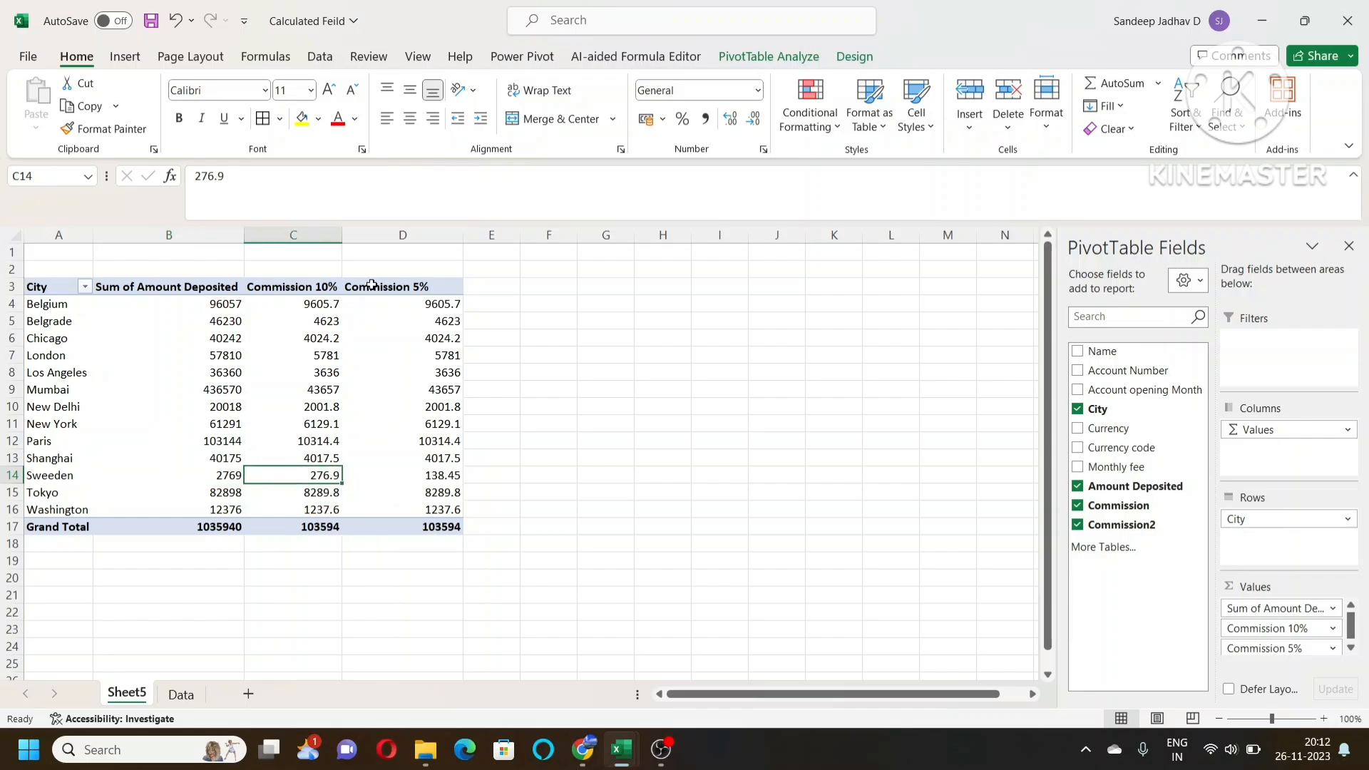
click(219, 475)
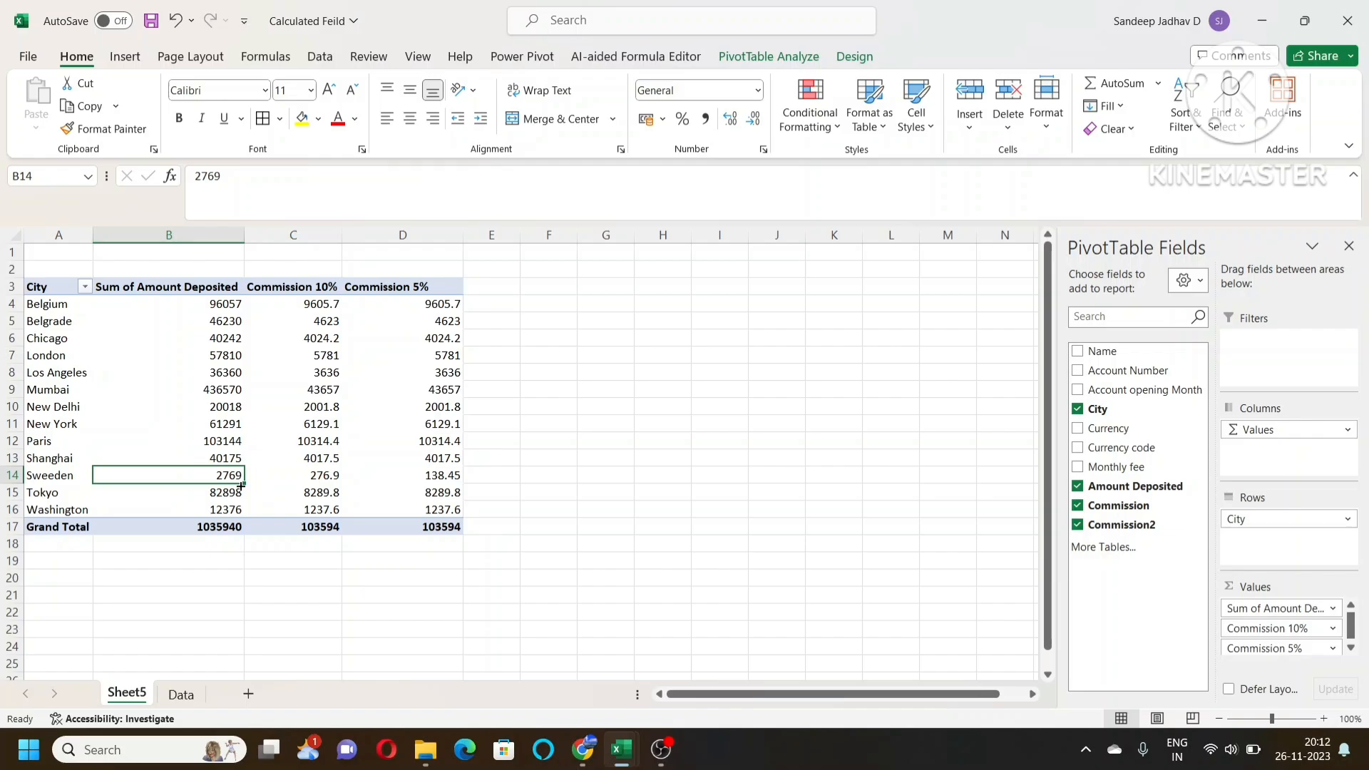
click(320, 479)
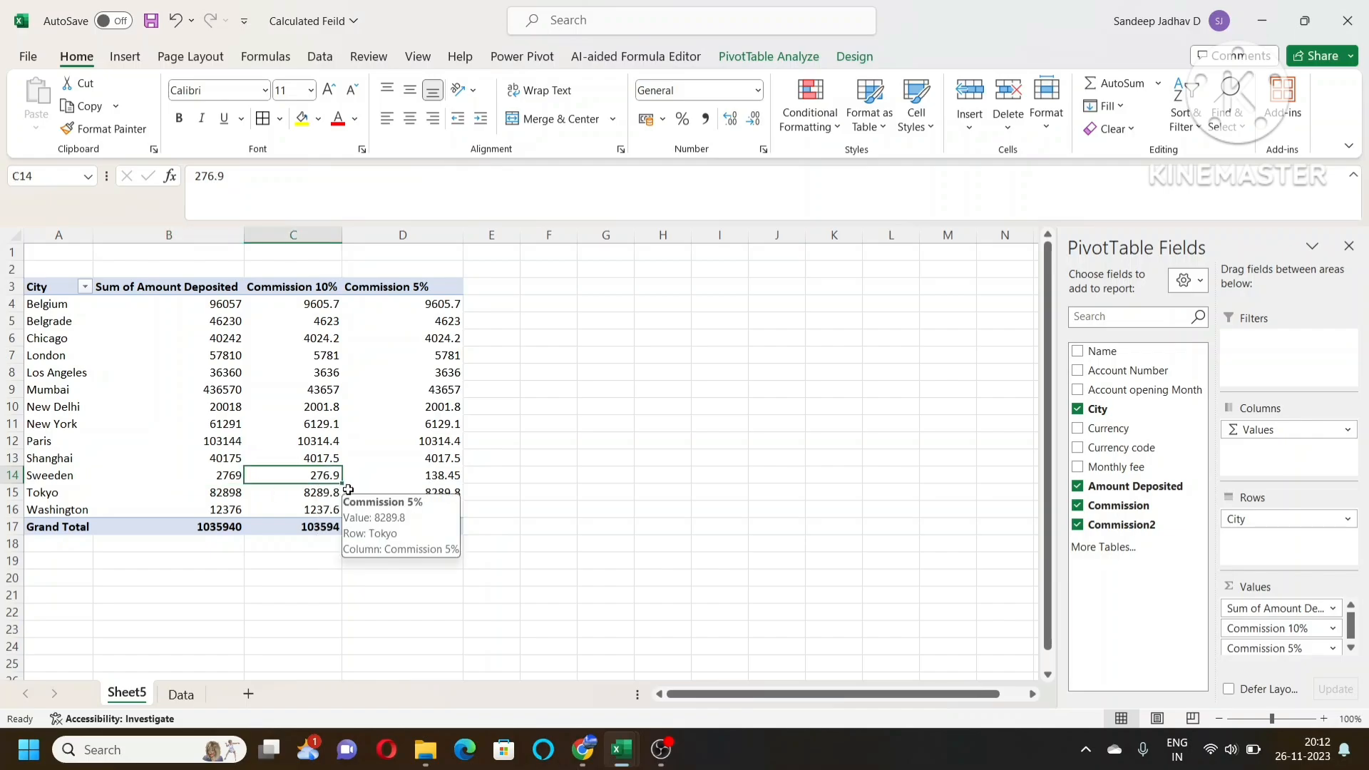
click(446, 478)
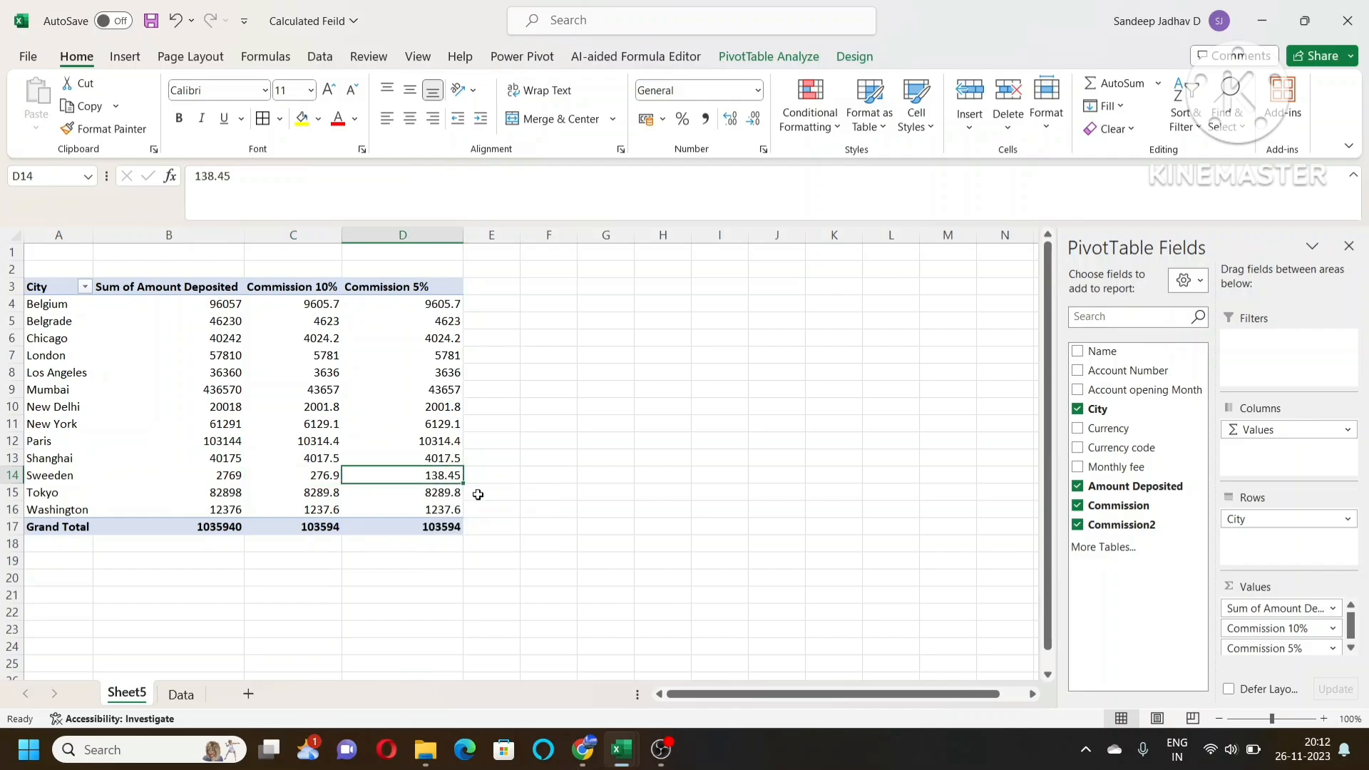